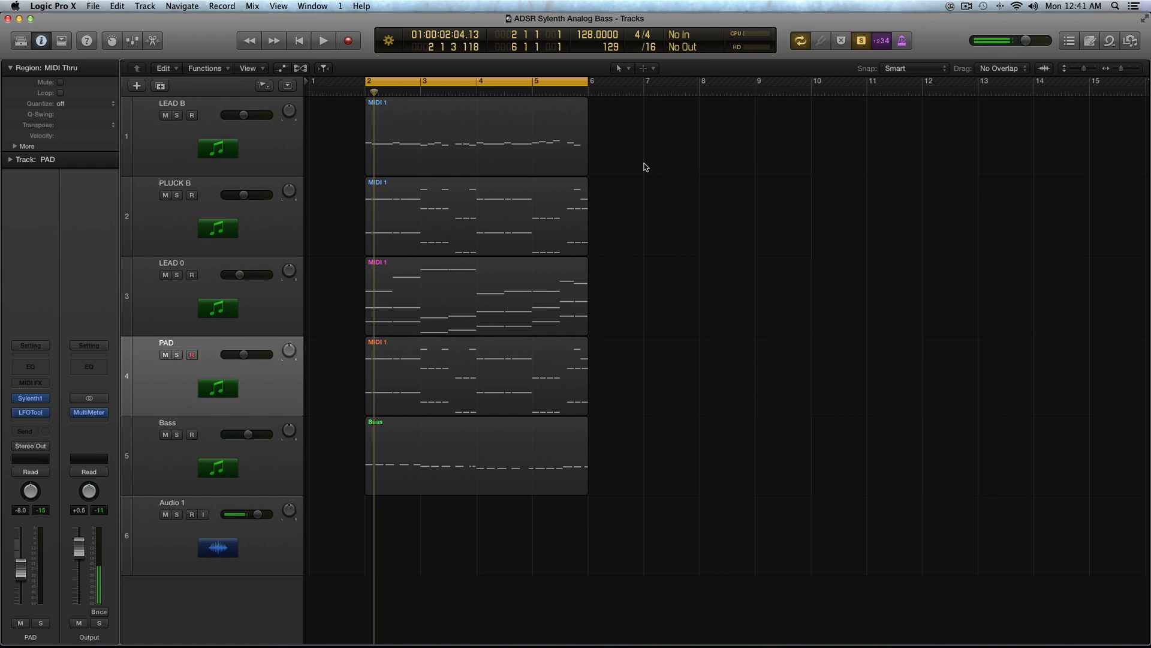
pyautogui.moveTo(653, 148); pyautogui.dragTo(511, 197)
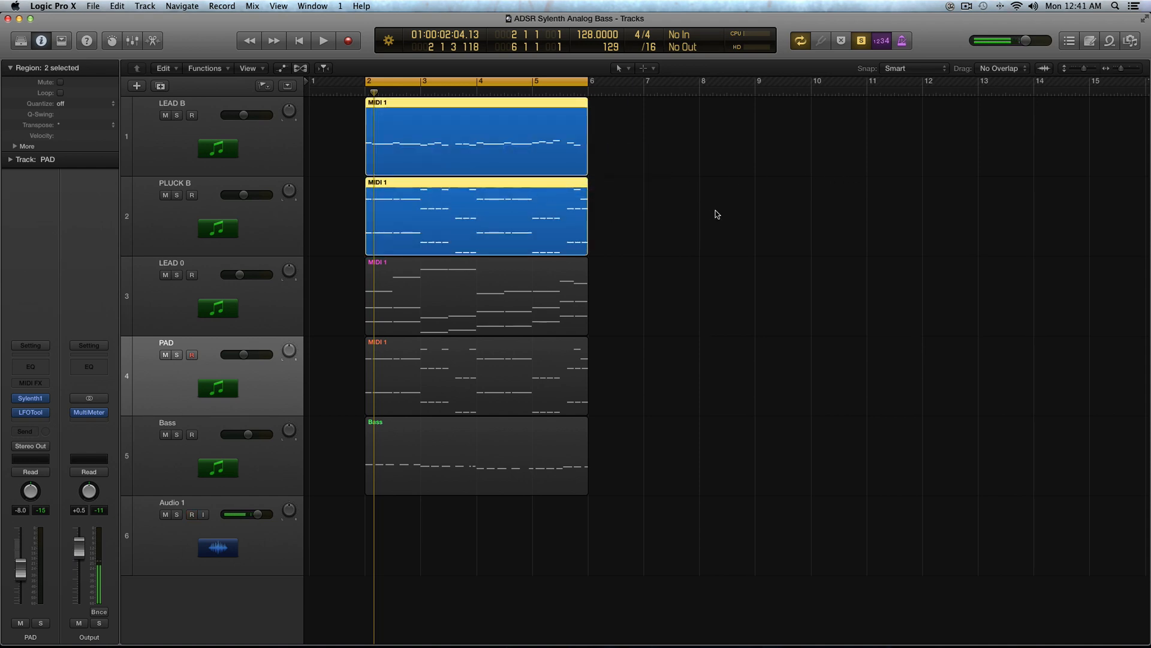
pyautogui.moveTo(329, 155); pyautogui.dragTo(594, 504)
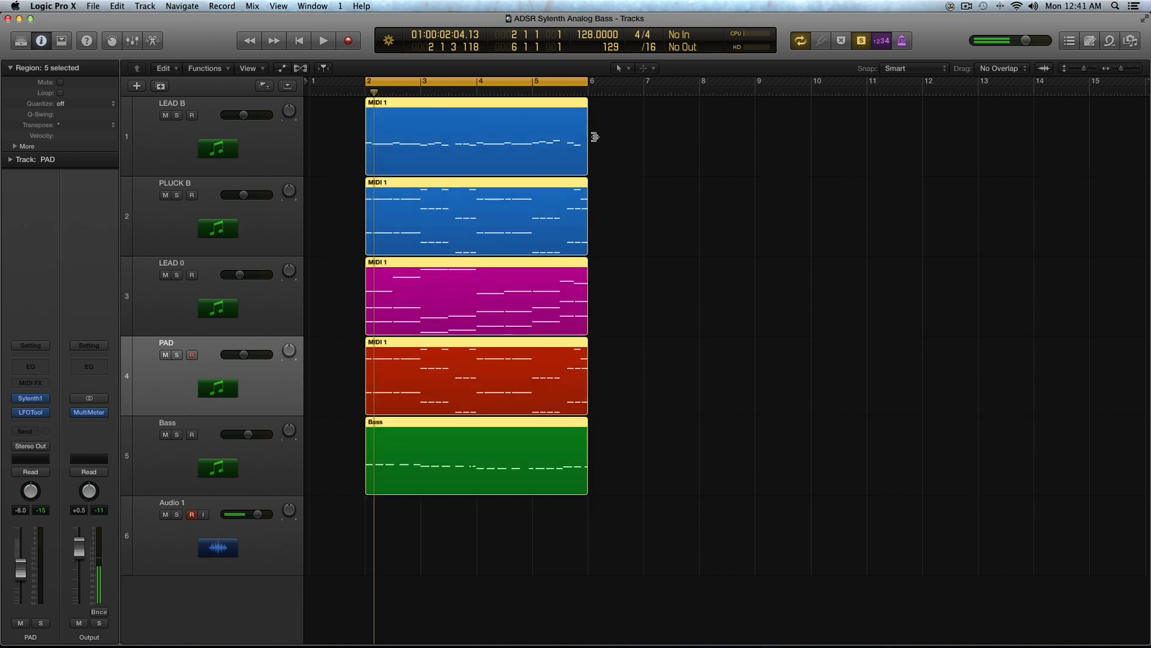
pyautogui.click(653, 235)
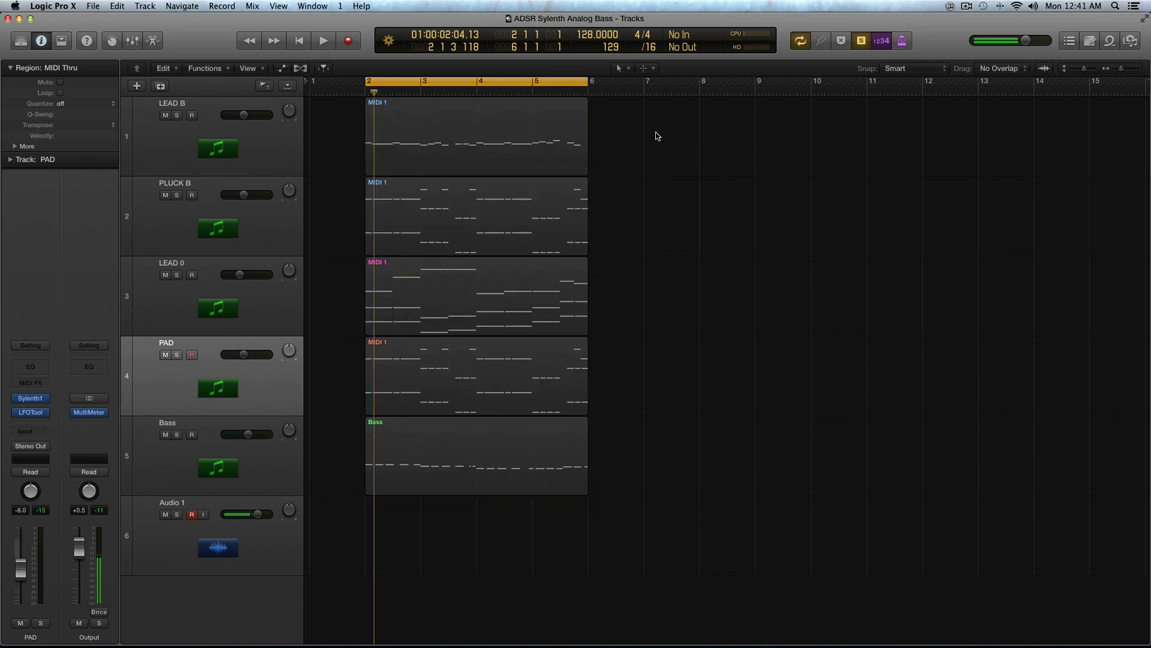
pyautogui.scroll(1, 659, 214)
pyautogui.scroll(1, 647, 147)
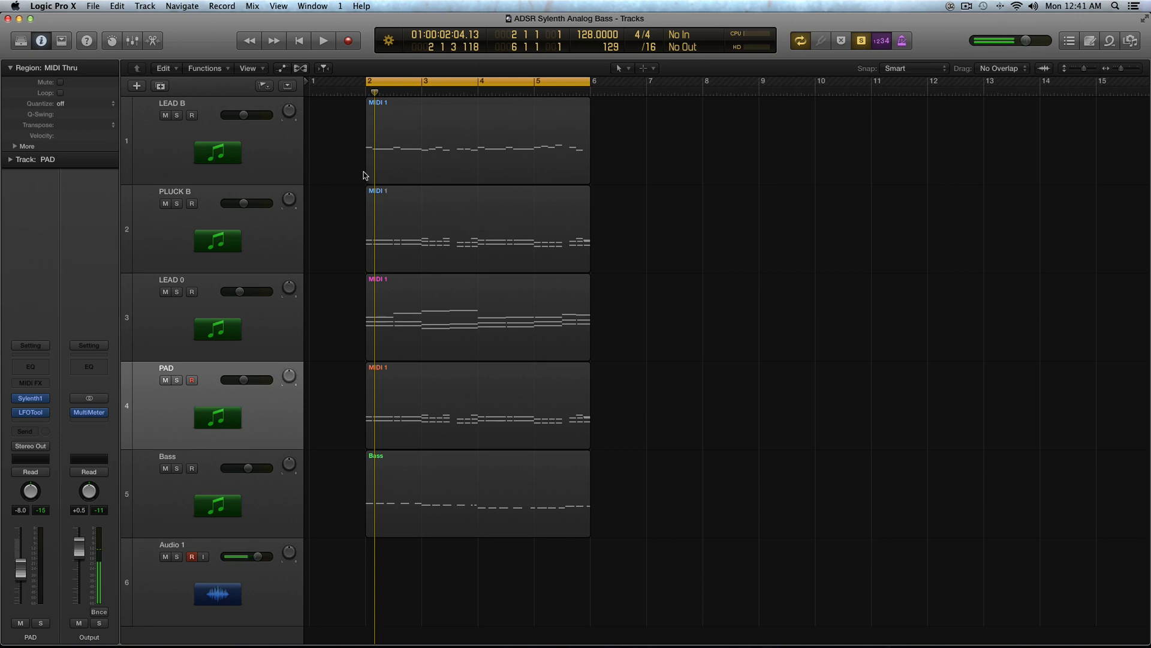
# Step: Select the LEAD B and PLUCK B regions together and play them back
pyautogui.click(370, 156)
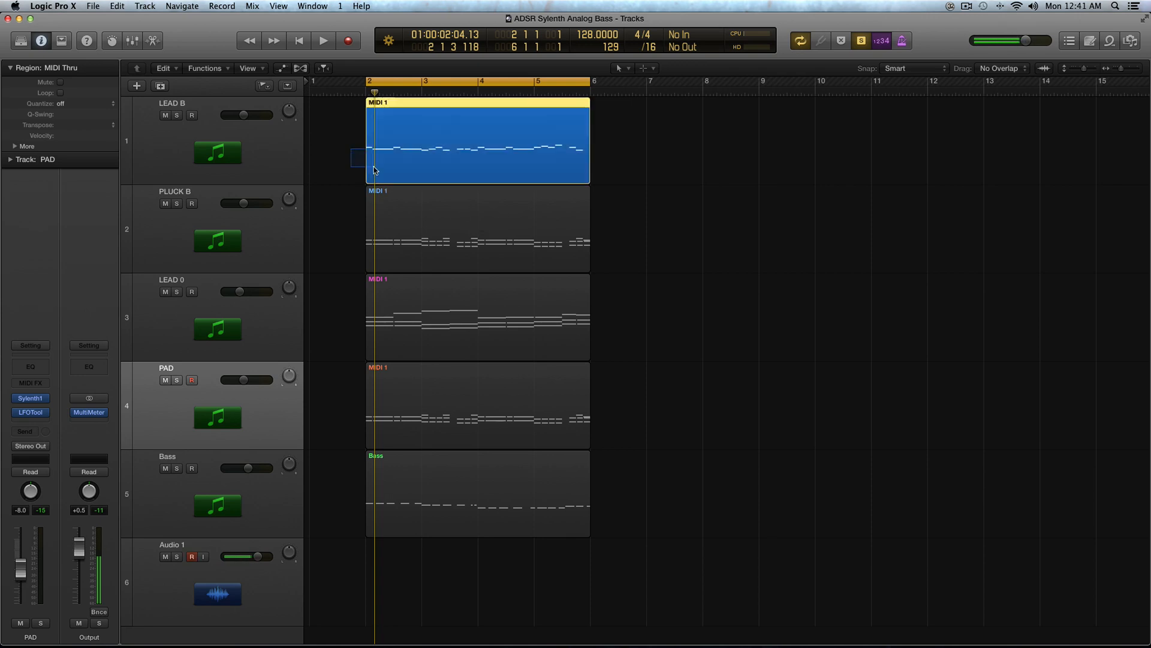
pyautogui.keyDown('shift'); pyautogui.click(503, 190); pyautogui.keyUp('shift')
pyautogui.press('space')
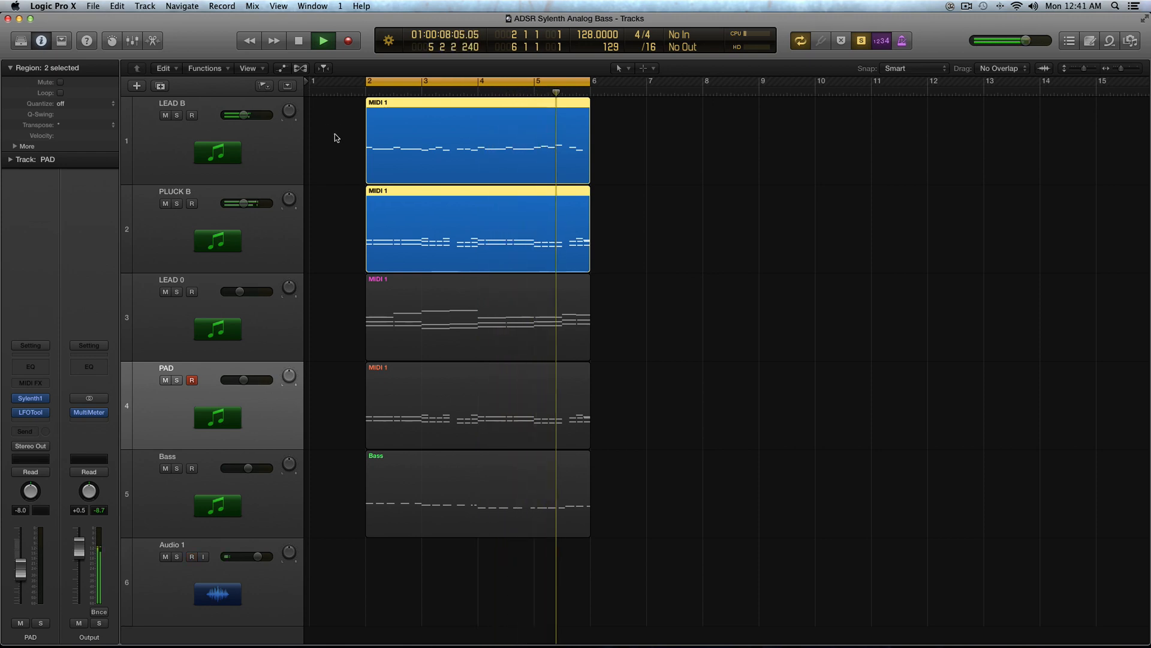
pyautogui.press('space')
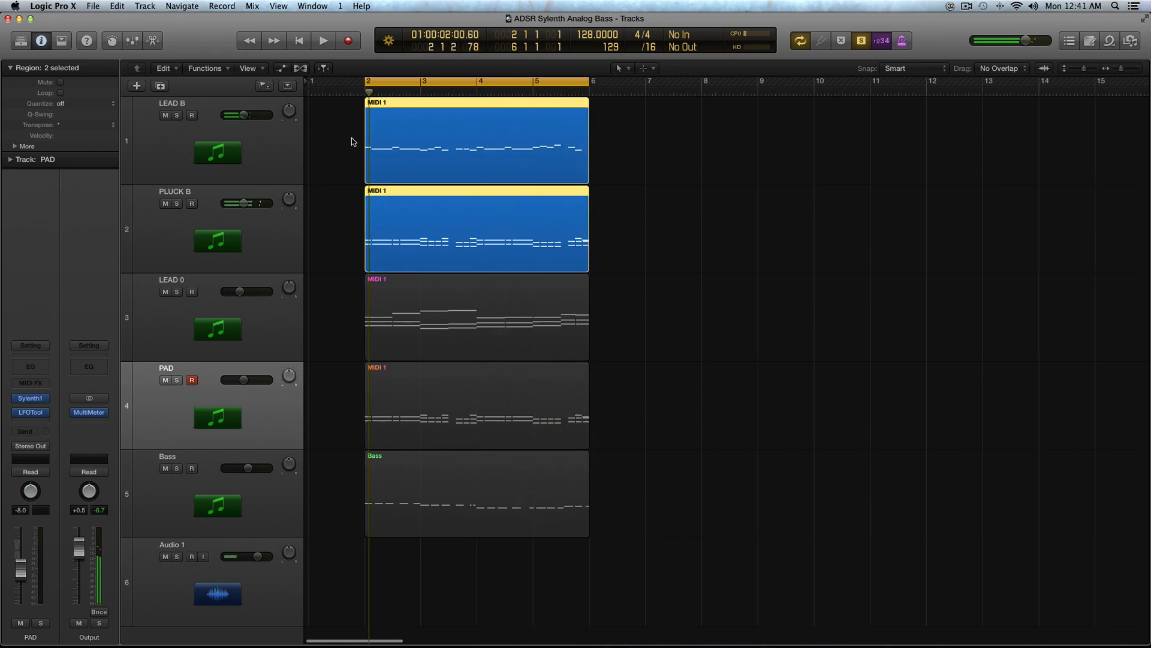
# Step: Audition the LEAD B region on its own, then the PLUCK B region on its own
pyautogui.click(352, 139)
pyautogui.click(386, 141)
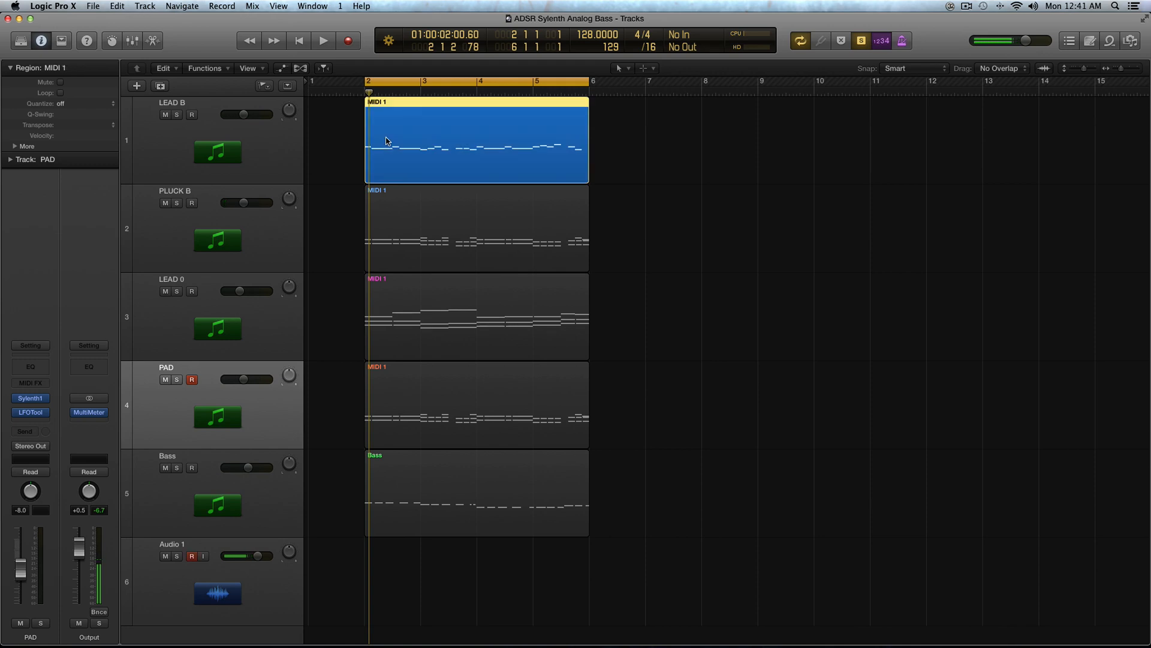
pyautogui.press('space')
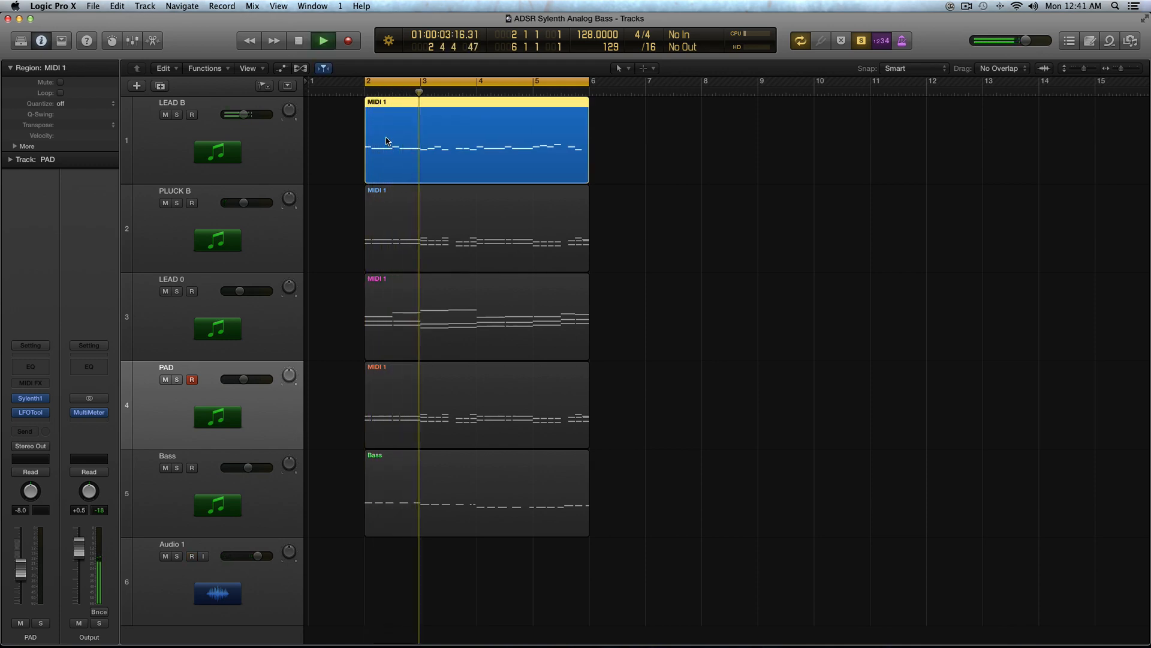
pyautogui.click(395, 219)
pyautogui.press('space')
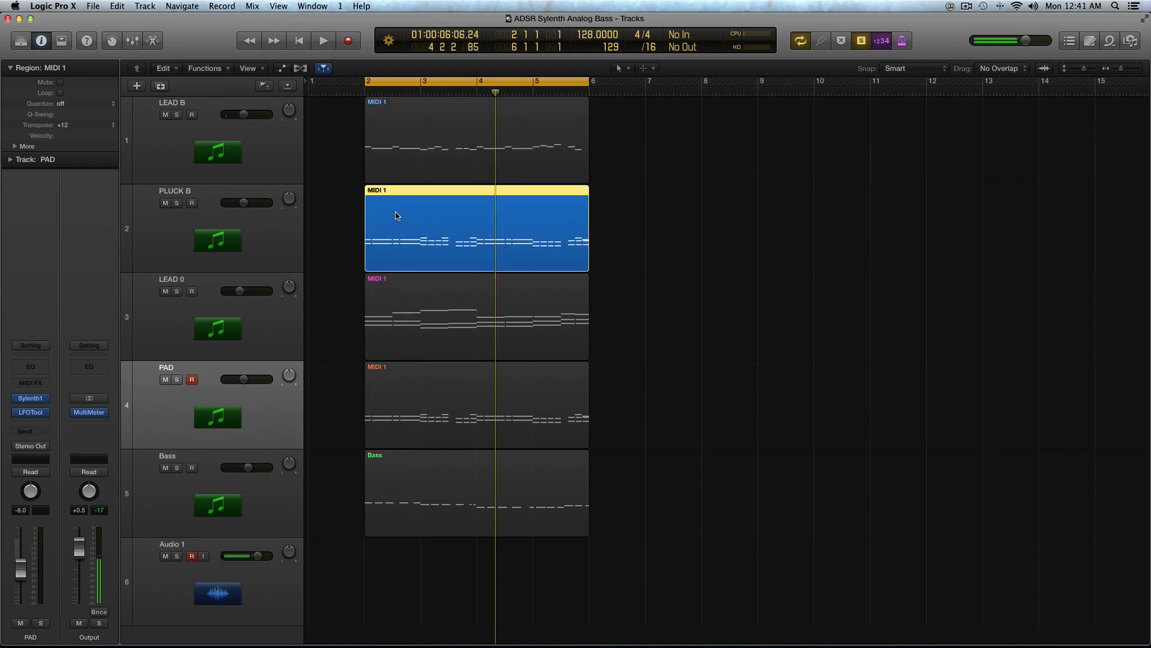
pyautogui.press('space')
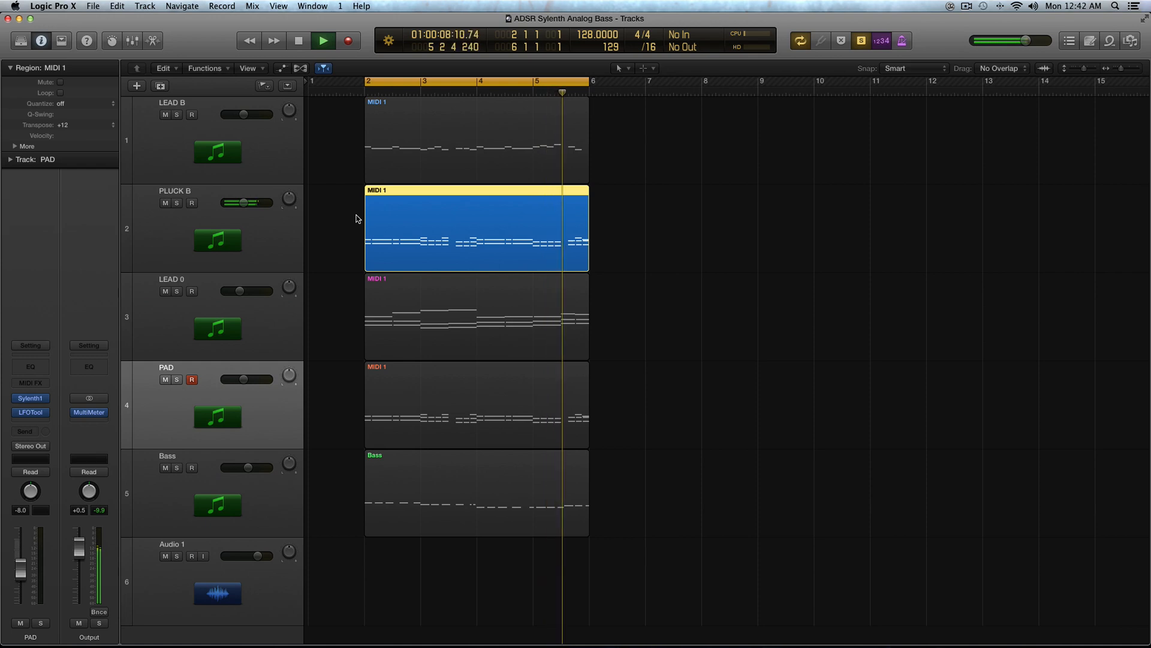
pyautogui.press('space')
# Step: Open the LFOTool plug-in on the PLUCK B track and move its window beside the arrangement
pyautogui.click(296, 236)
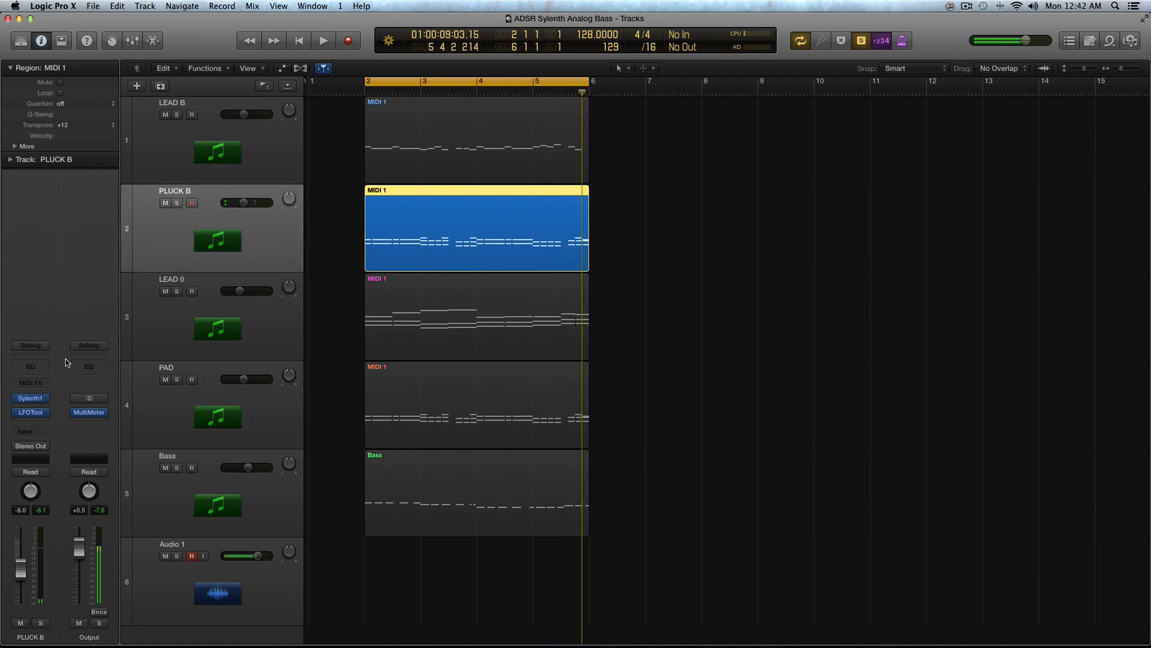
pyautogui.click(31, 412)
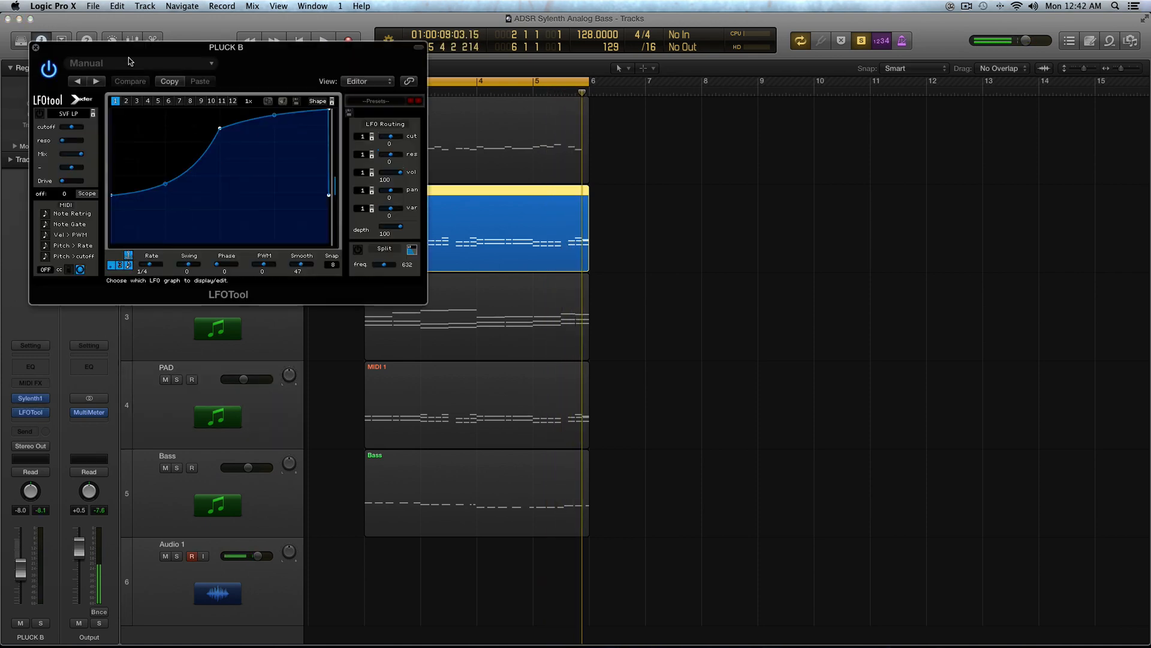
pyautogui.moveTo(117, 15); pyautogui.dragTo(688, 99)
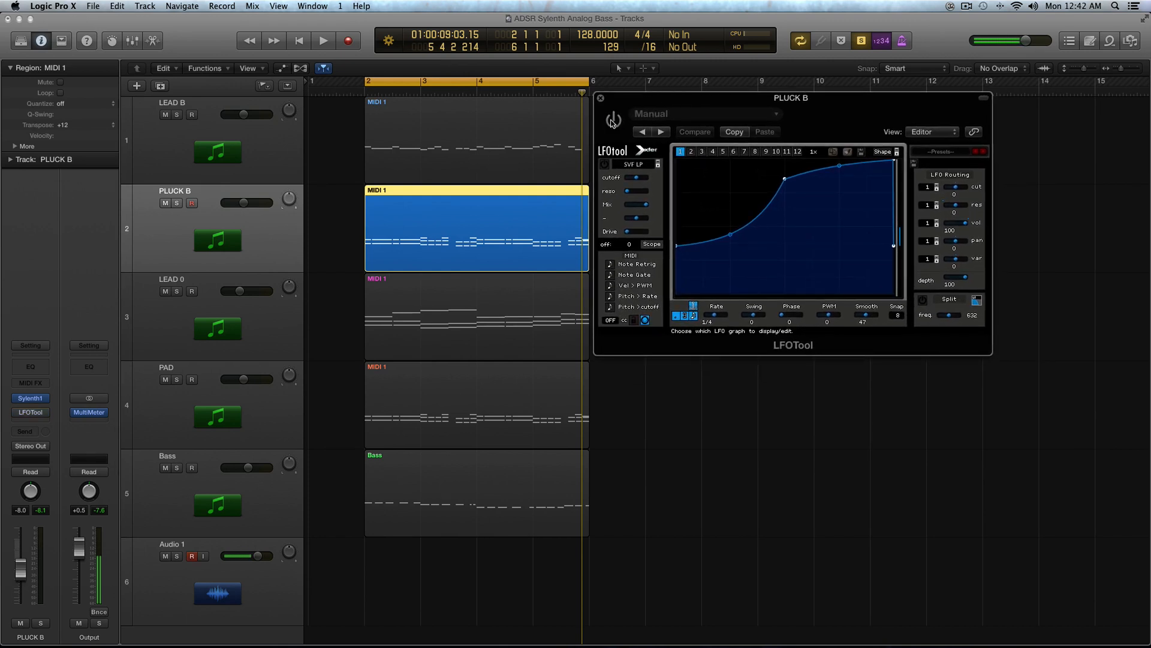
# Step: During playback, toggle the LFOTool plug-in's power and lower its Smooth value to 31
pyautogui.press('space')
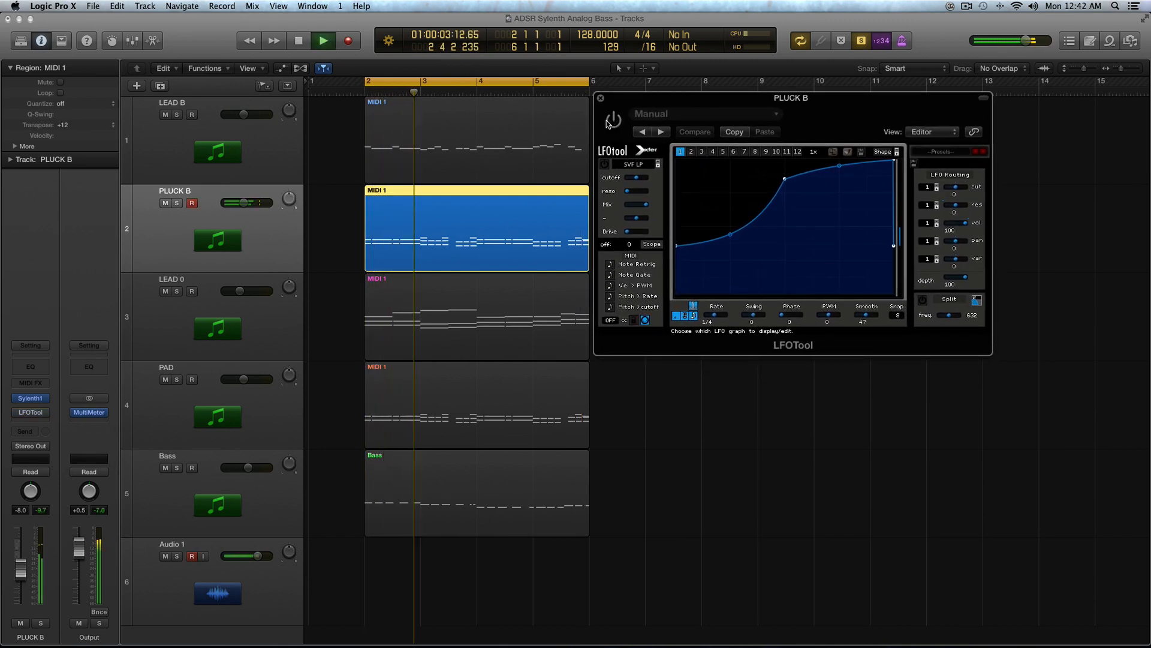
pyautogui.click(610, 122)
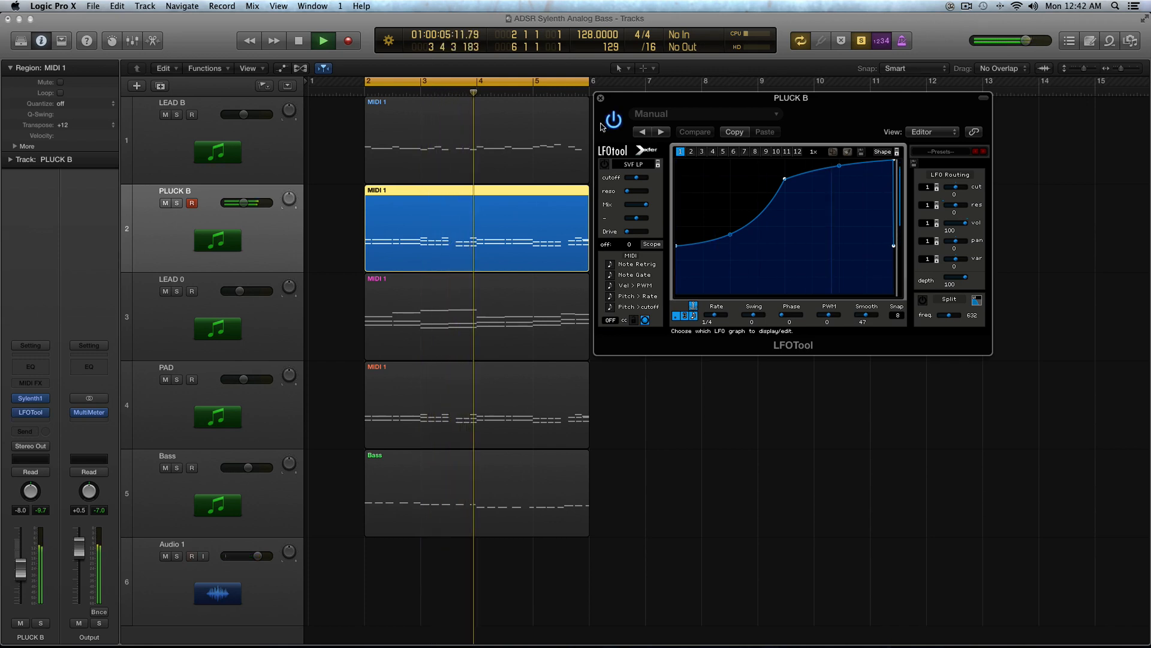
pyautogui.moveTo(866, 314); pyautogui.dragTo(850, 320)
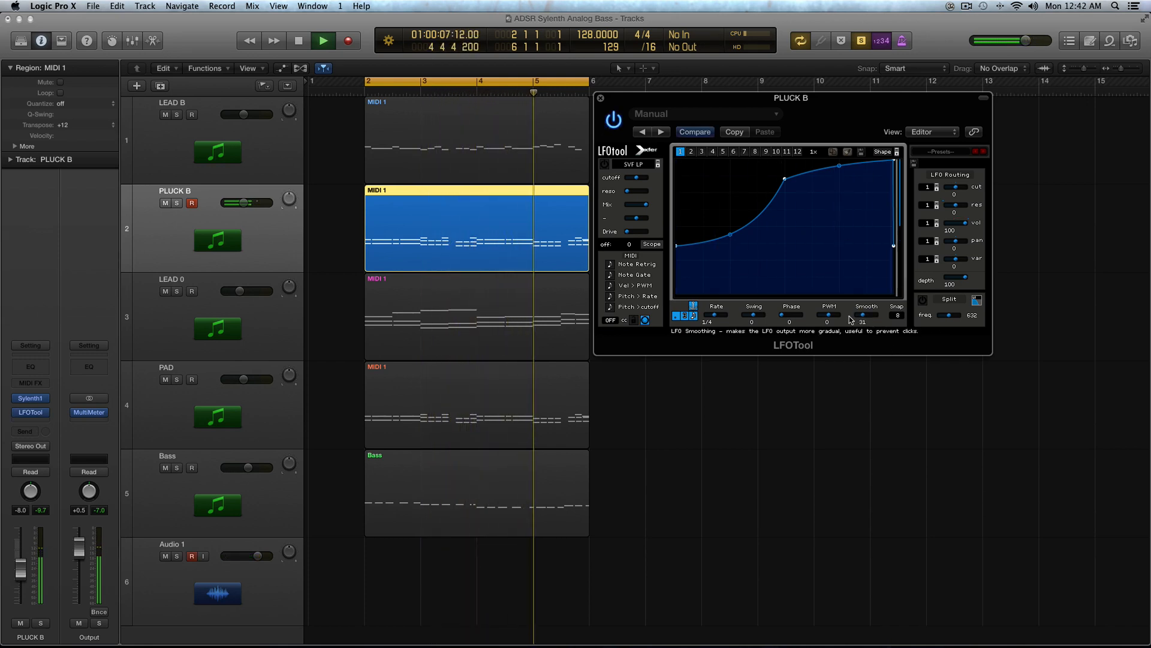
pyautogui.press('space')
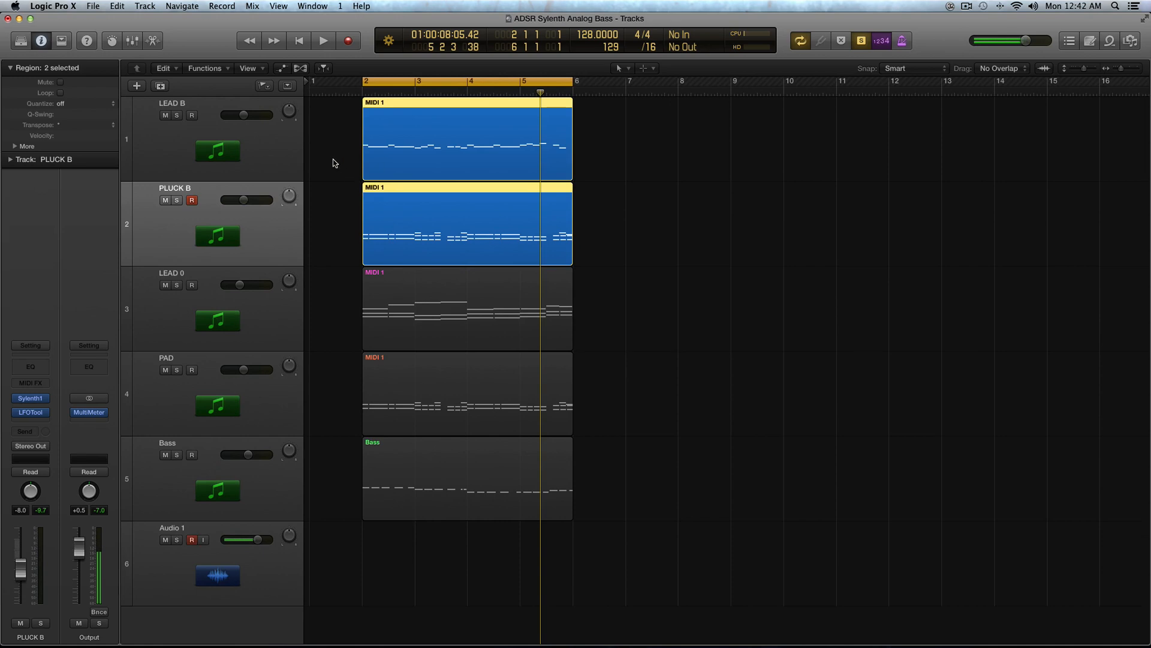
# Step: Select both the LEAD B and PLUCK B regions and play them back together
pyautogui.click(292, 159)
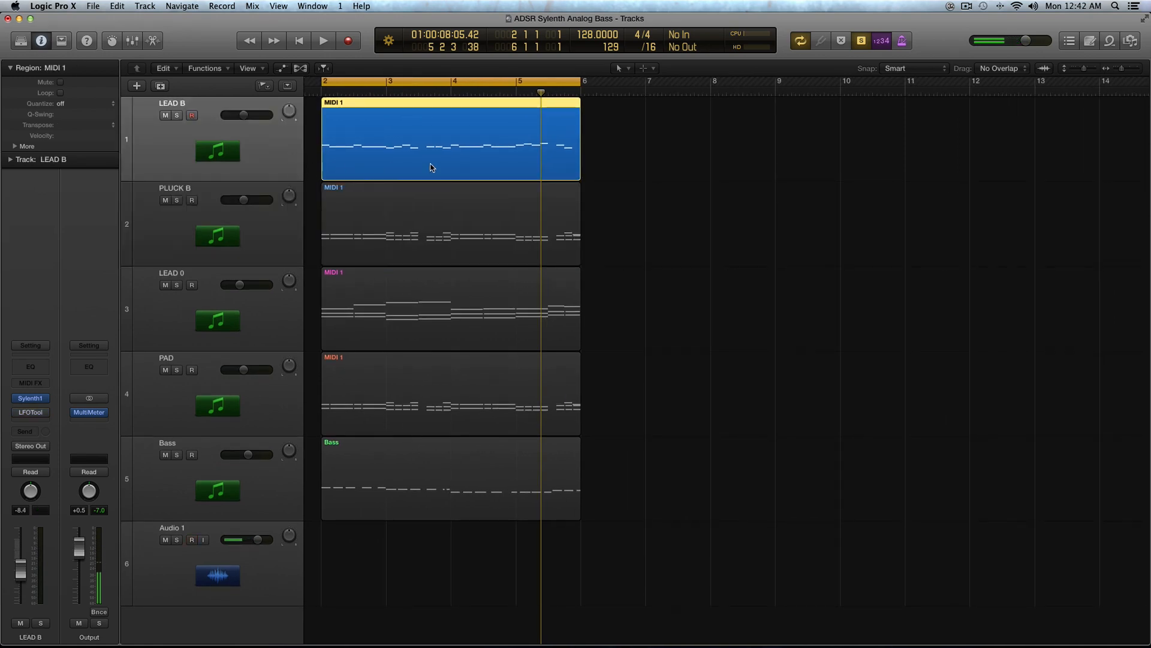
pyautogui.moveTo(671, 163); pyautogui.dragTo(377, 231)
pyautogui.press('space')
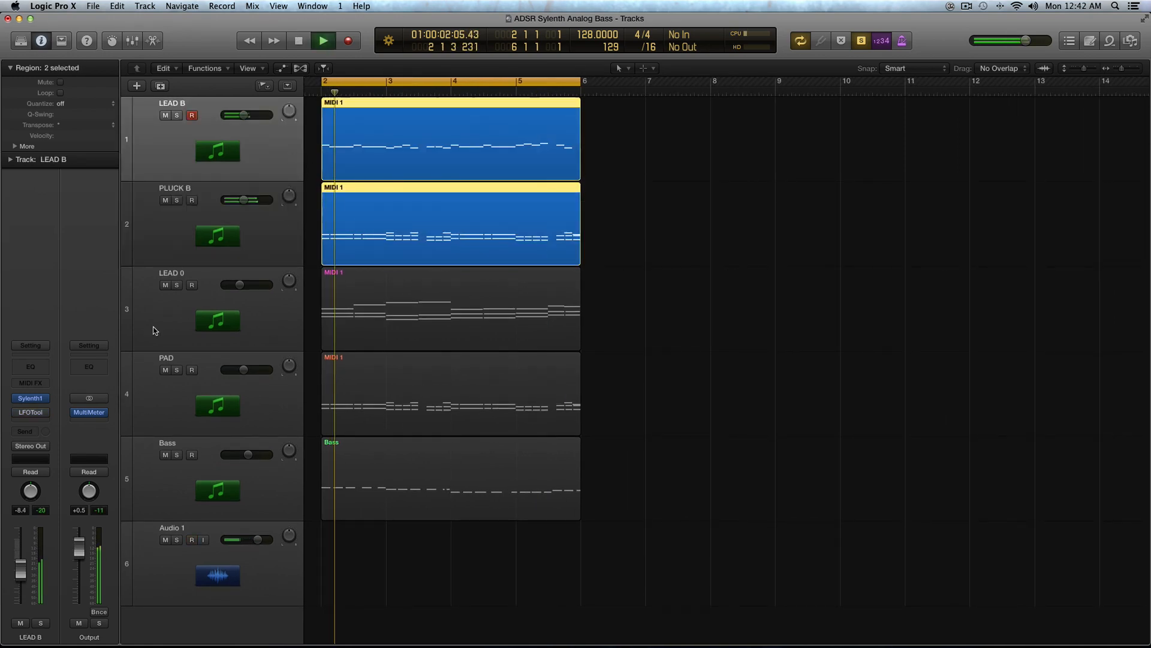
# Step: Open the Sylenth1 instrument on the LEAD B track and play the LEAD B region
pyautogui.click(30, 398)
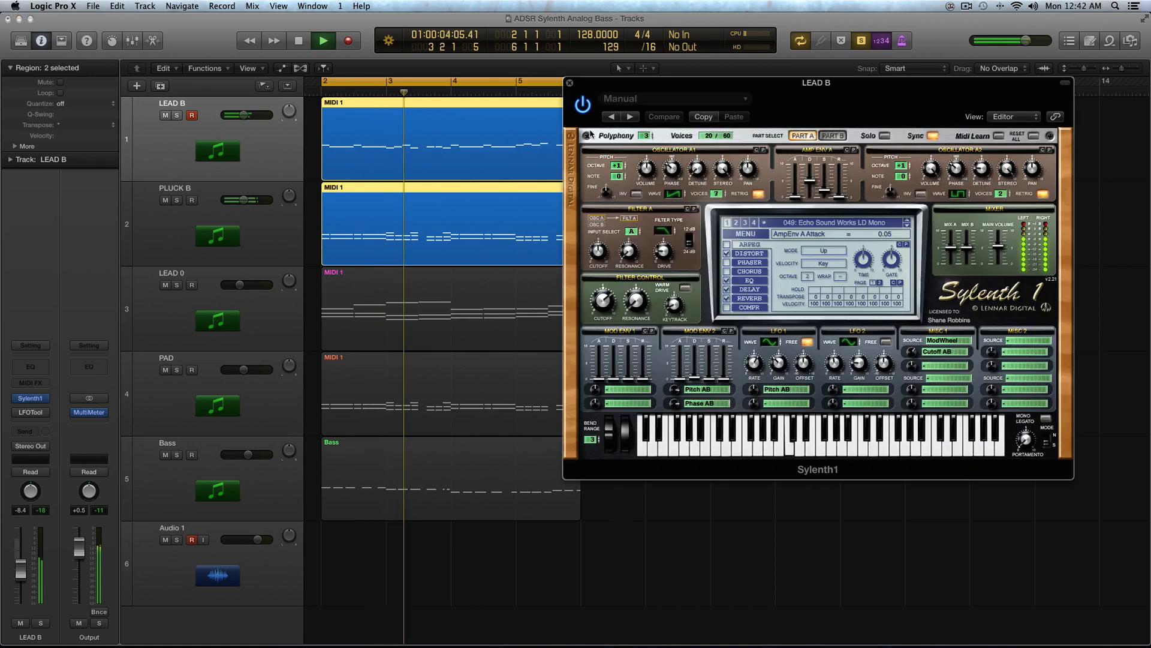
pyautogui.click(315, 138)
pyautogui.press('space')
pyautogui.click(334, 142)
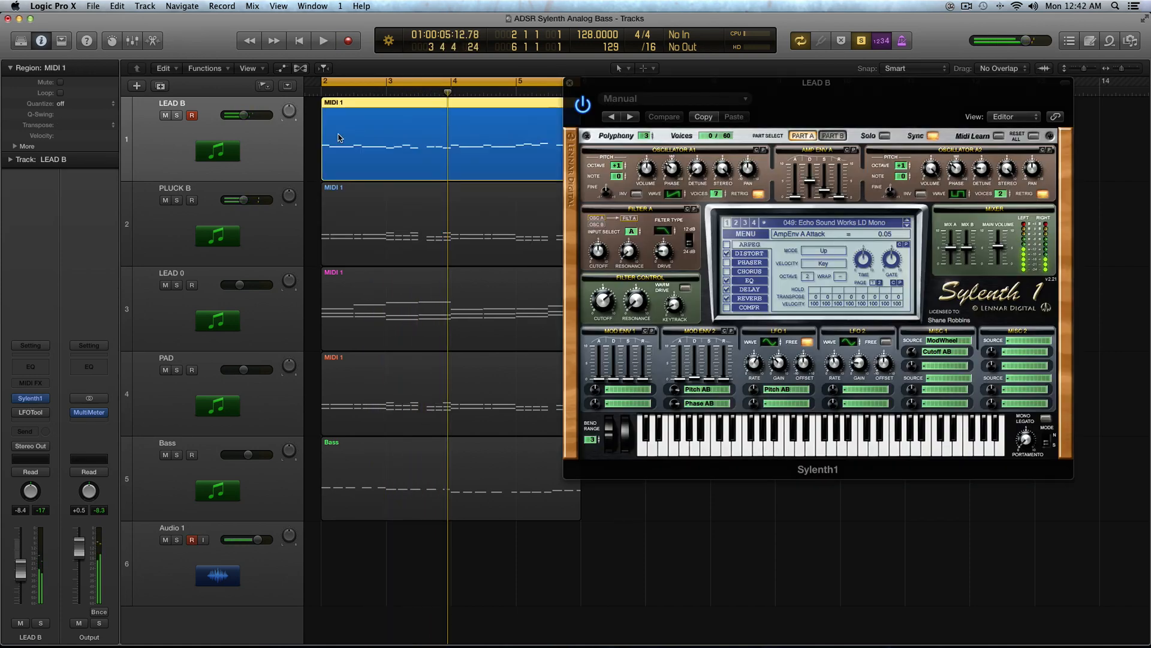
pyautogui.press('space')
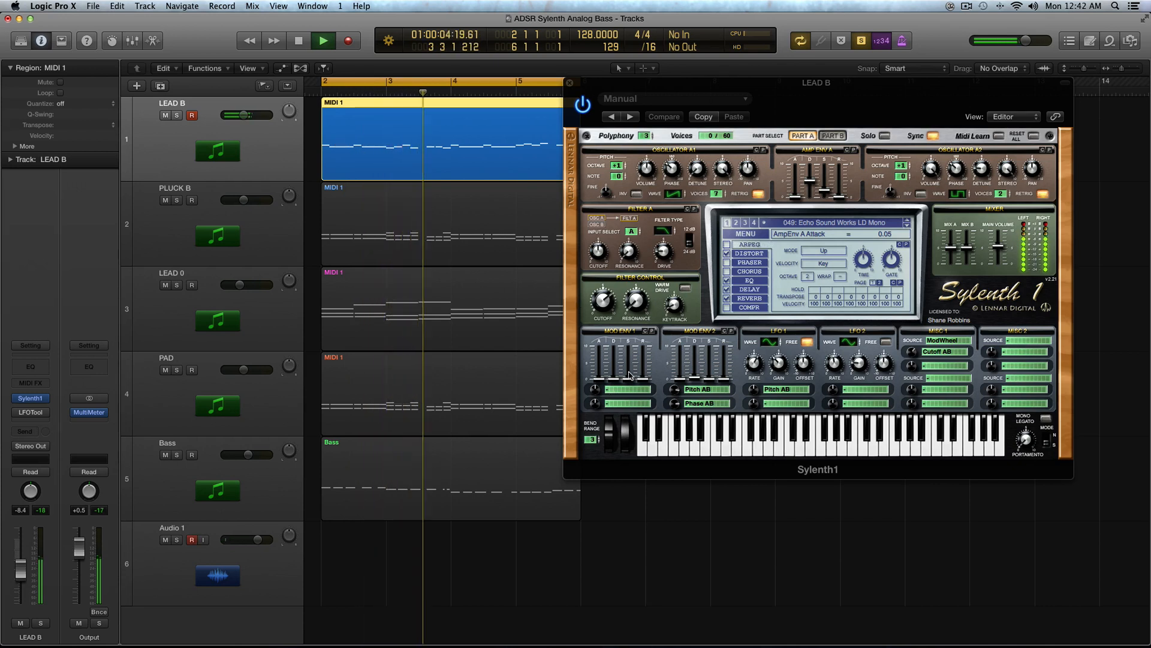
# Step: Switch Sylenth1 to Part B during playback, then return to Part A
pyautogui.click(830, 136)
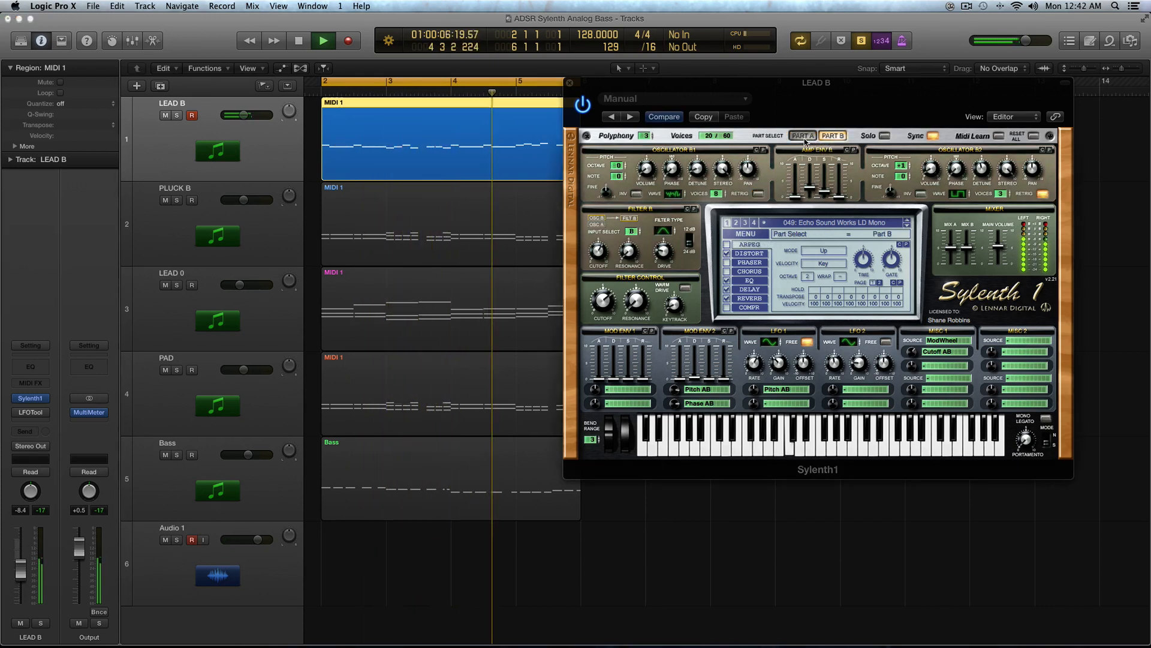
pyautogui.press('space')
pyautogui.click(802, 137)
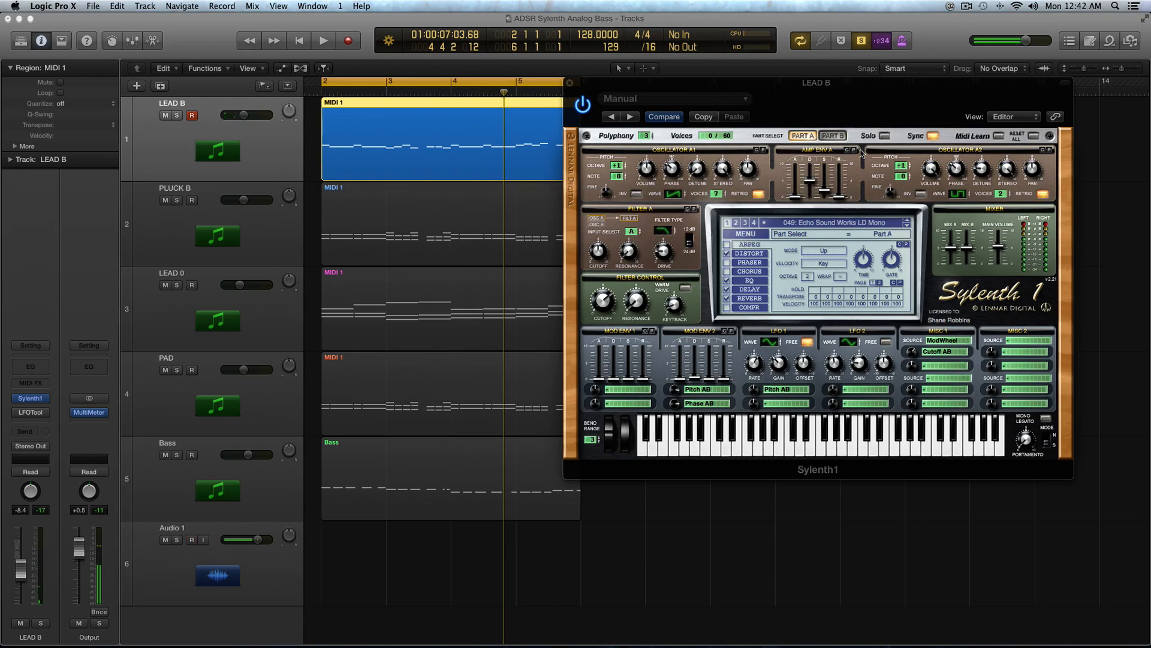
# Step: Set both destinations of Mod Env 2 in Sylenth1 to none
pyautogui.click(699, 394)
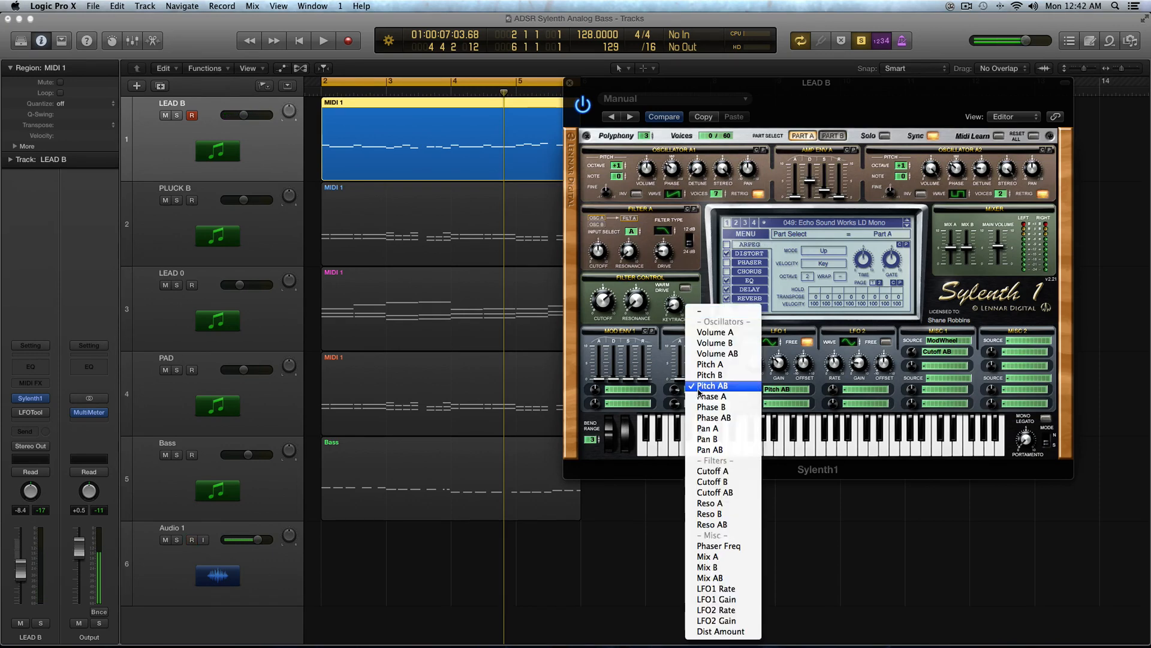
pyautogui.click(701, 397)
pyautogui.click(701, 398)
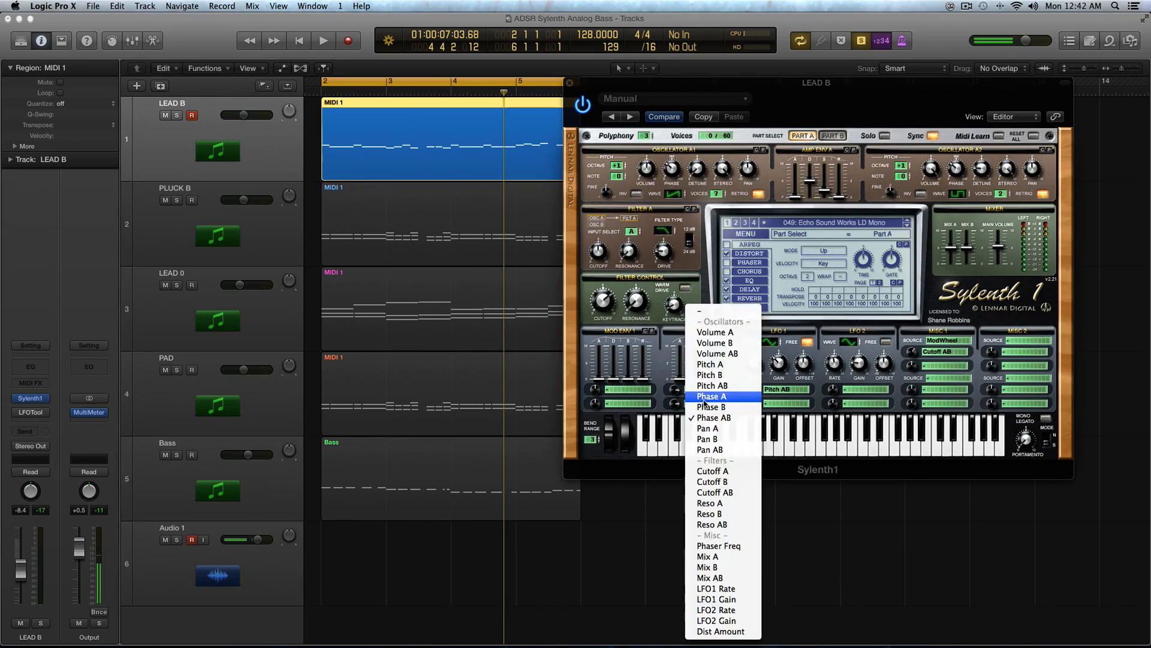
pyautogui.click(698, 313)
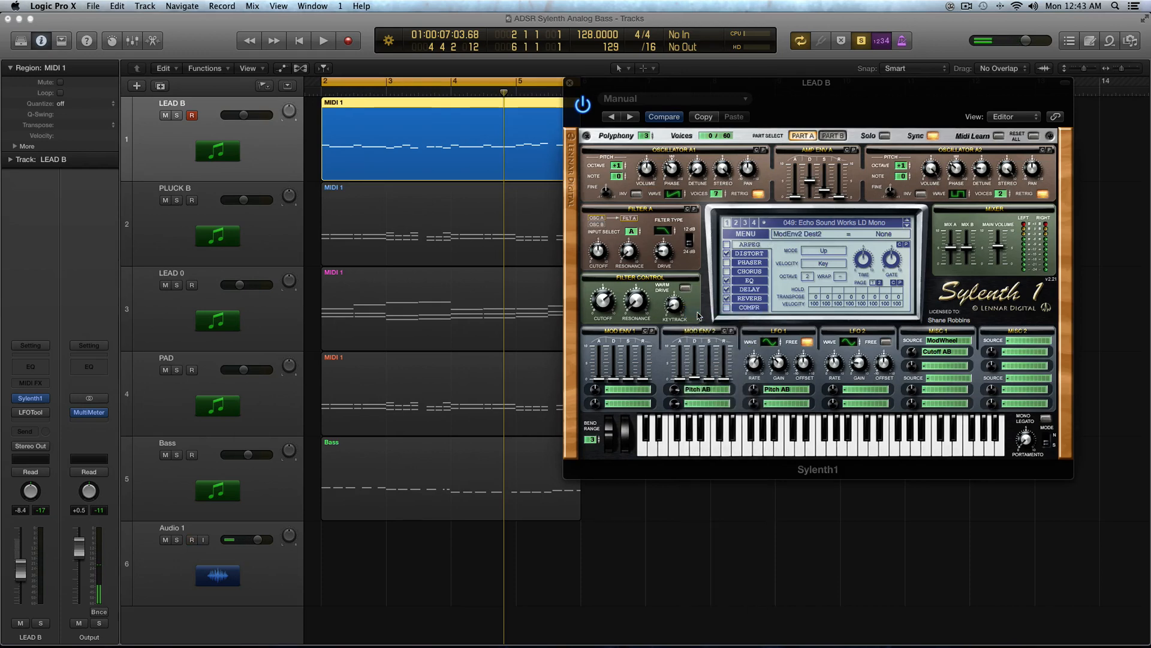
pyautogui.click(698, 394)
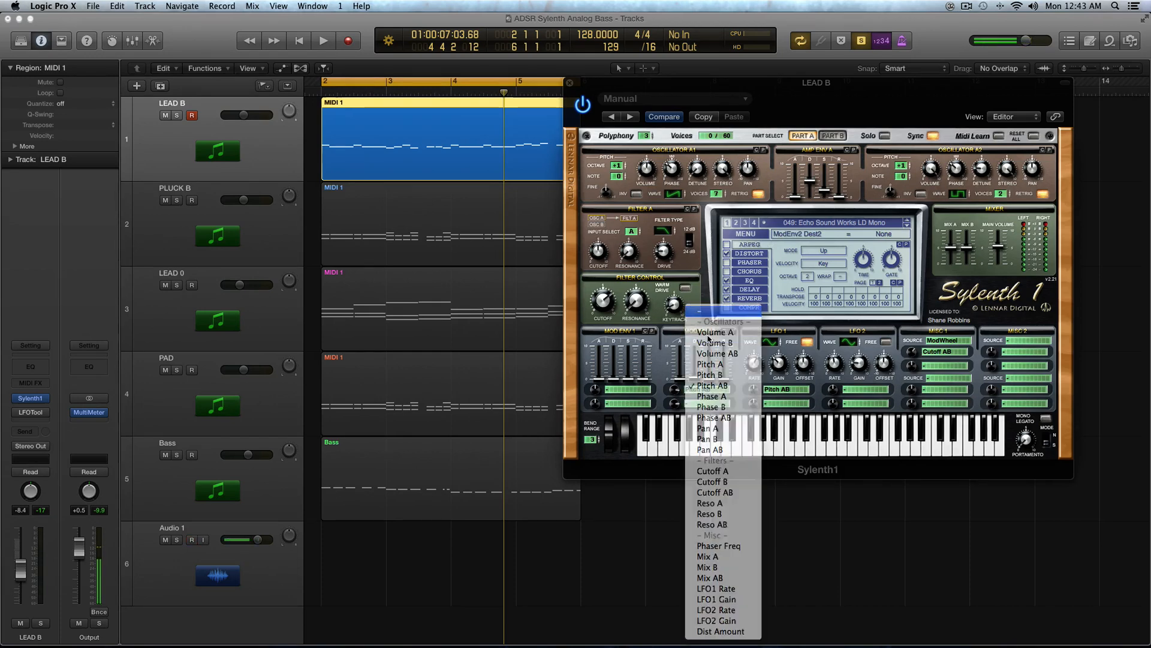
pyautogui.click(697, 313)
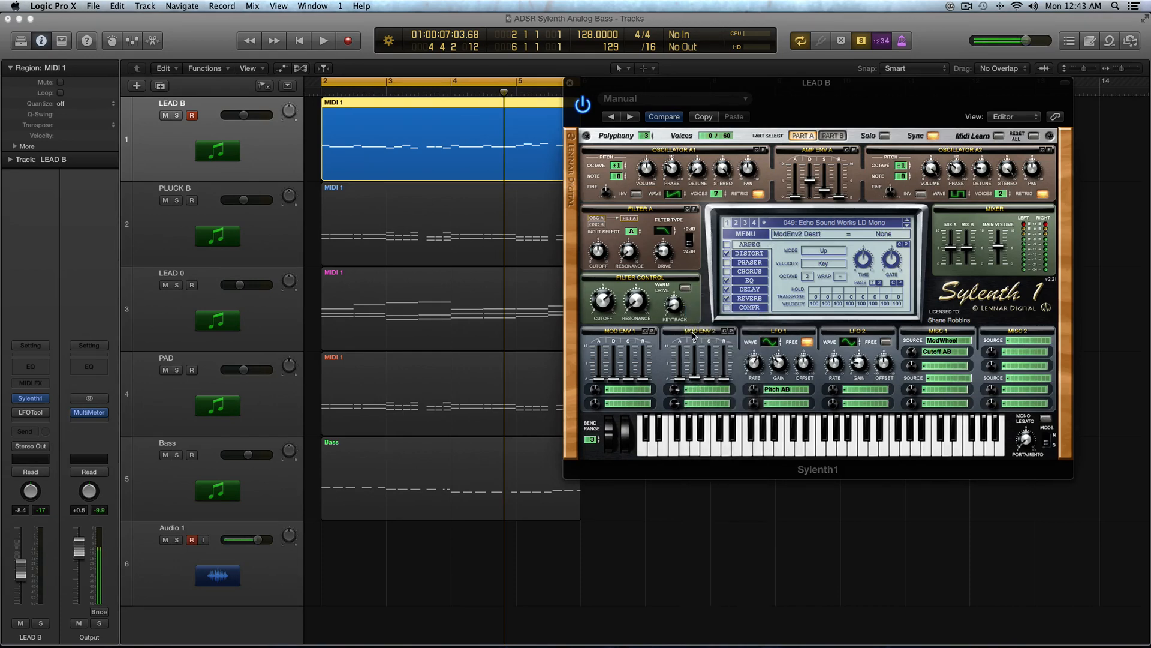
pyautogui.click(630, 392)
pyautogui.click(591, 354)
pyautogui.click(627, 389)
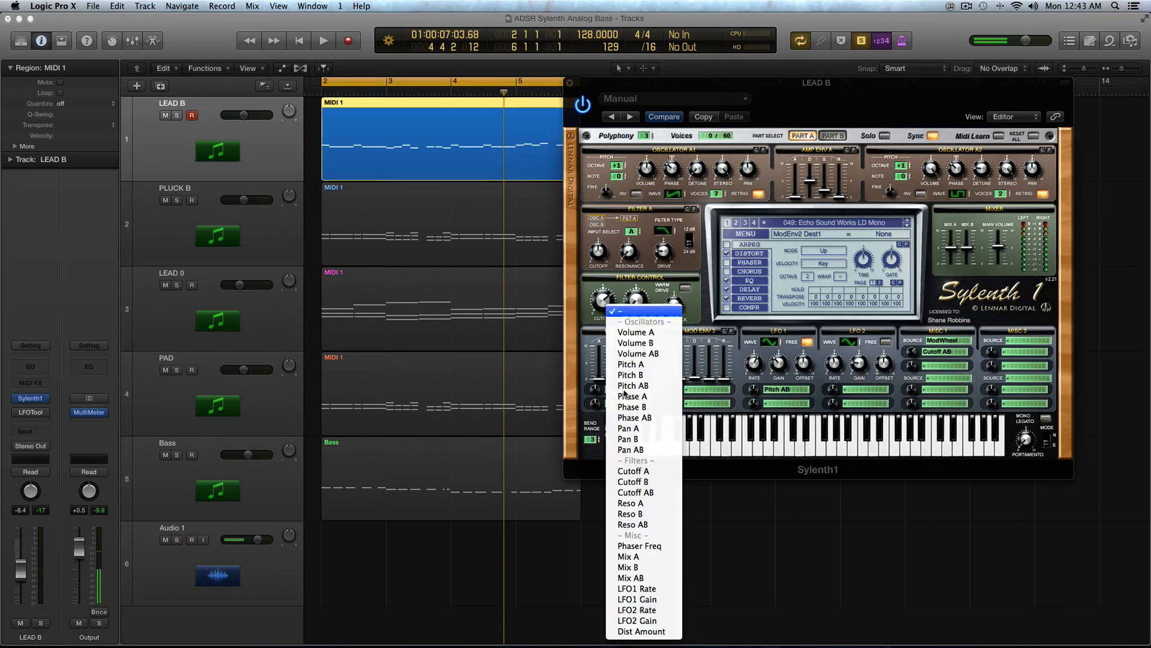
pyautogui.click(702, 391)
pyautogui.click(702, 392)
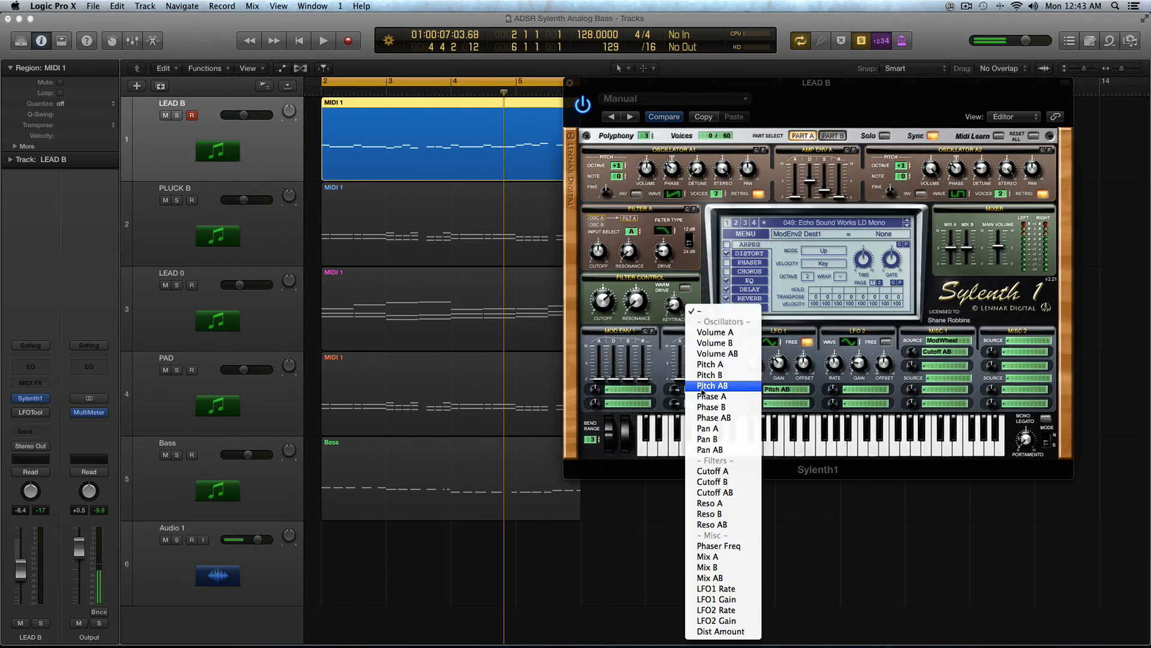
pyautogui.click(658, 356)
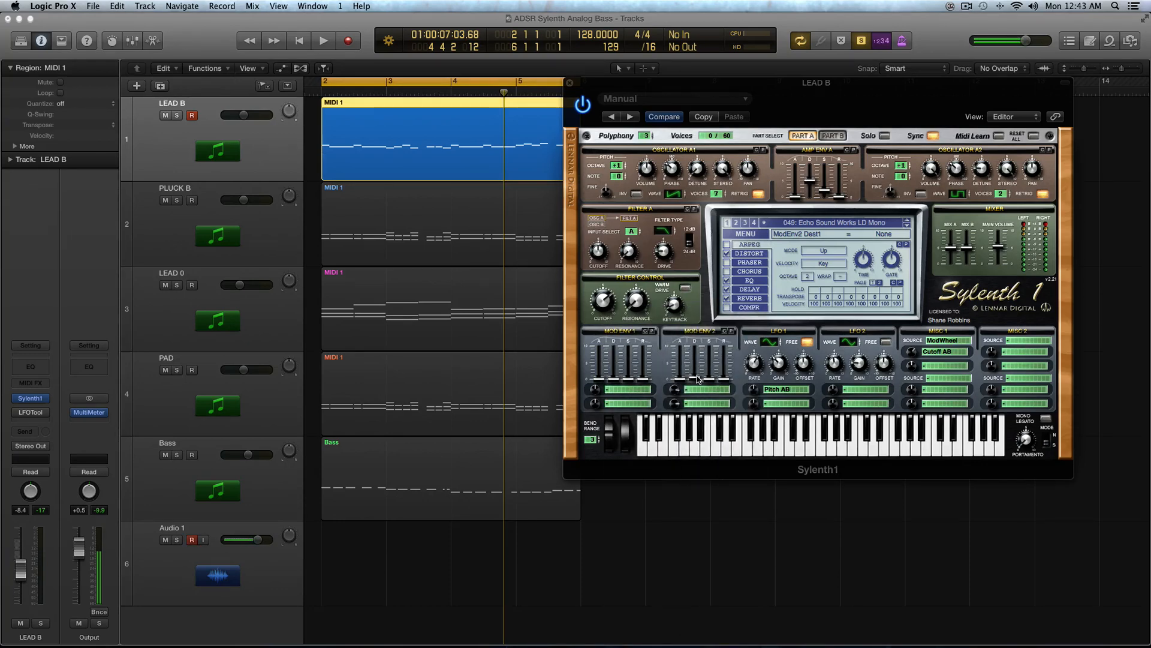
# Step: During playback, set Mod Env 2's first destination back to Pitch AB
pyautogui.press('space')
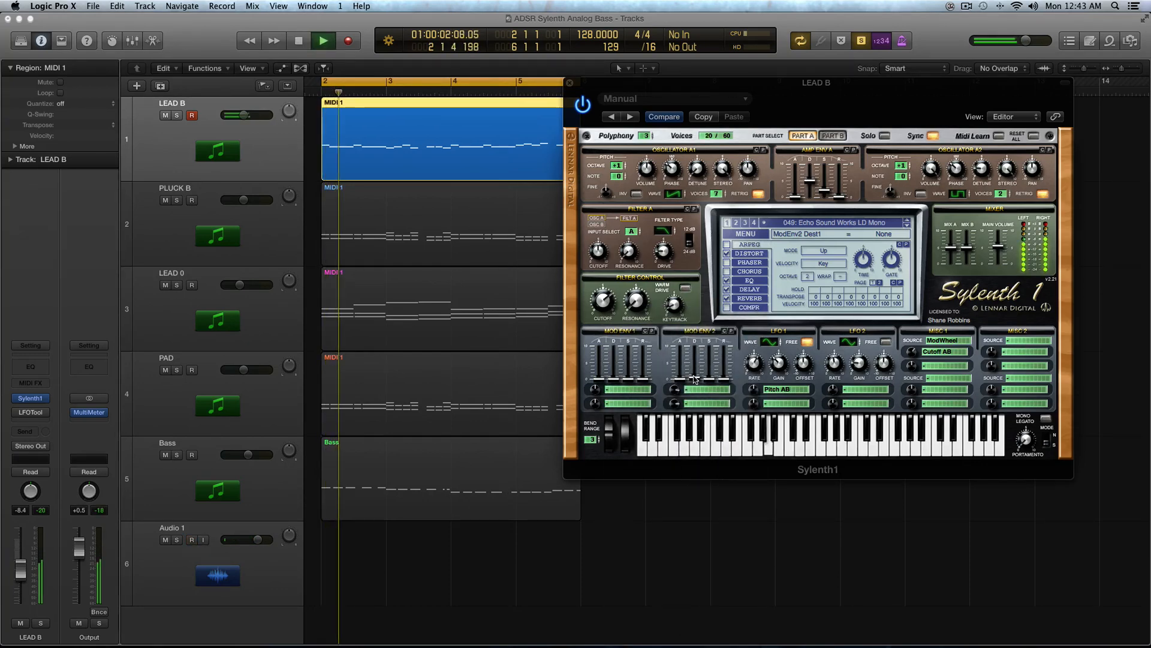
pyautogui.click(701, 390)
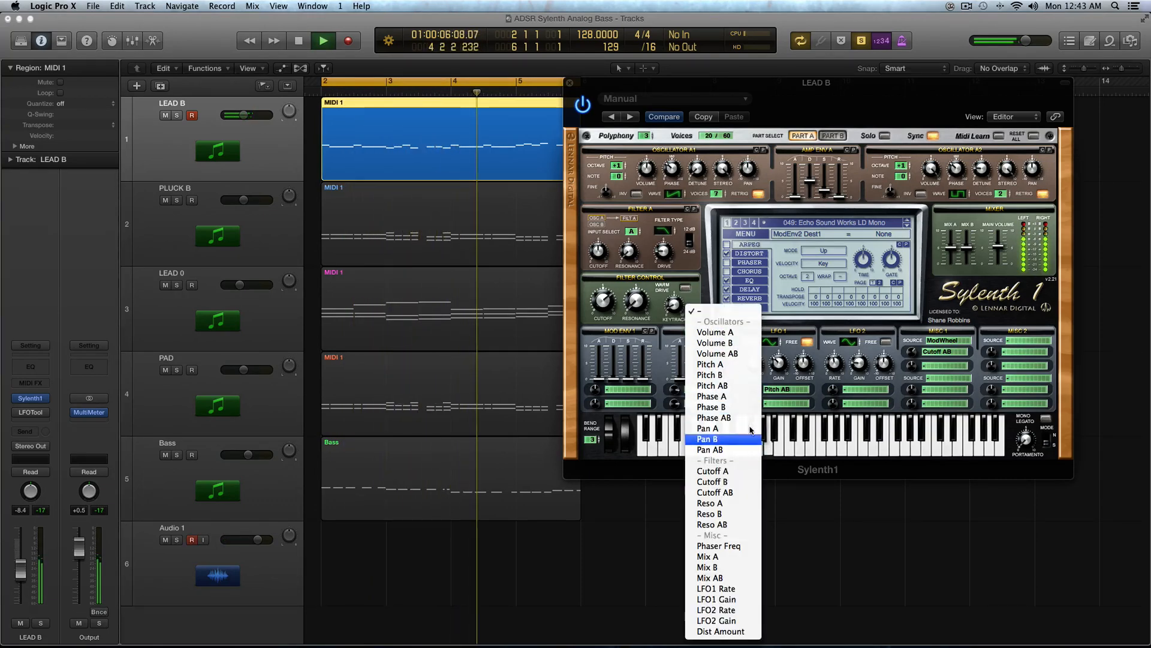
pyautogui.click(720, 386)
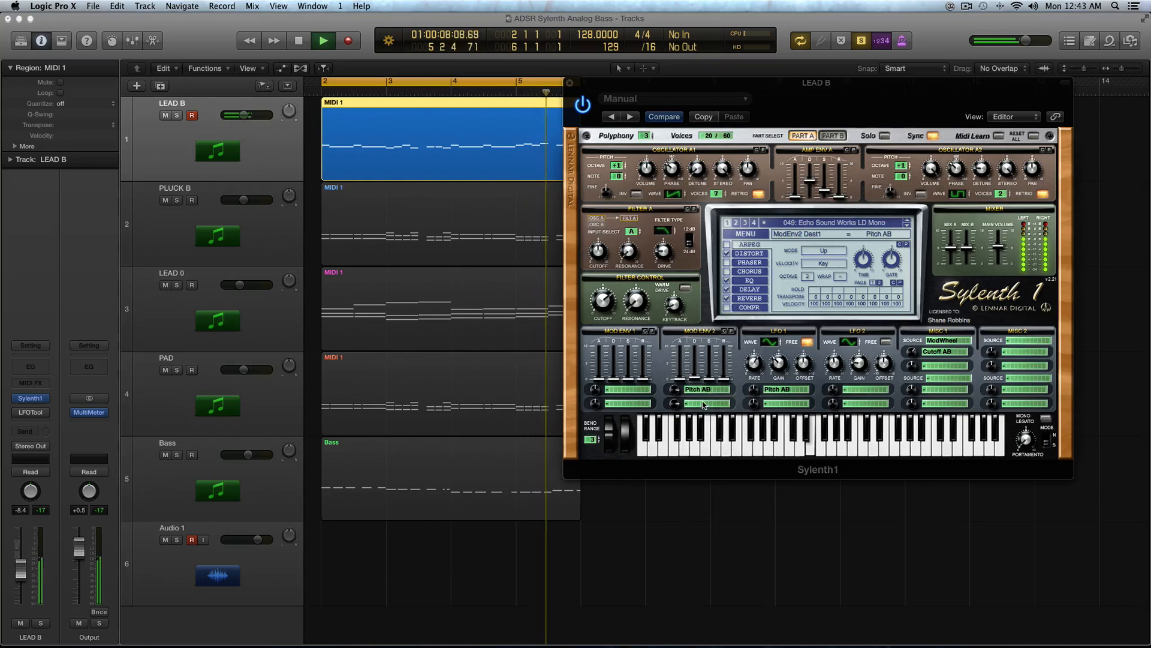
# Step: During playback, set Mod Env 2's second destination to Phase AB, then stop playback
pyautogui.click(733, 402)
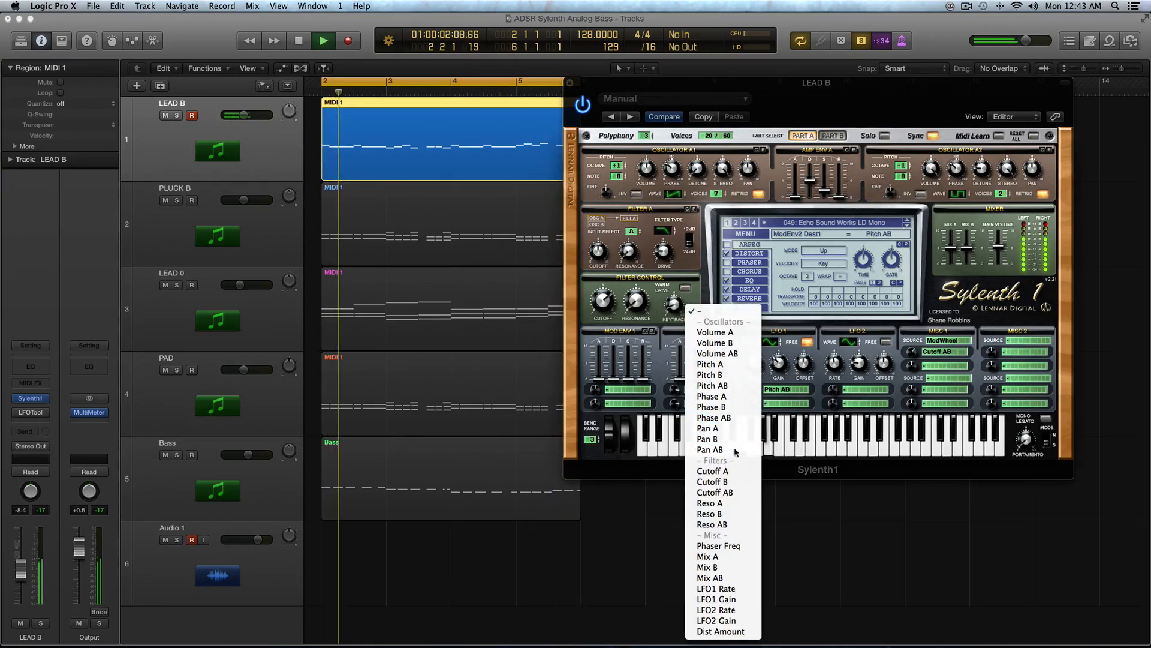
pyautogui.click(731, 418)
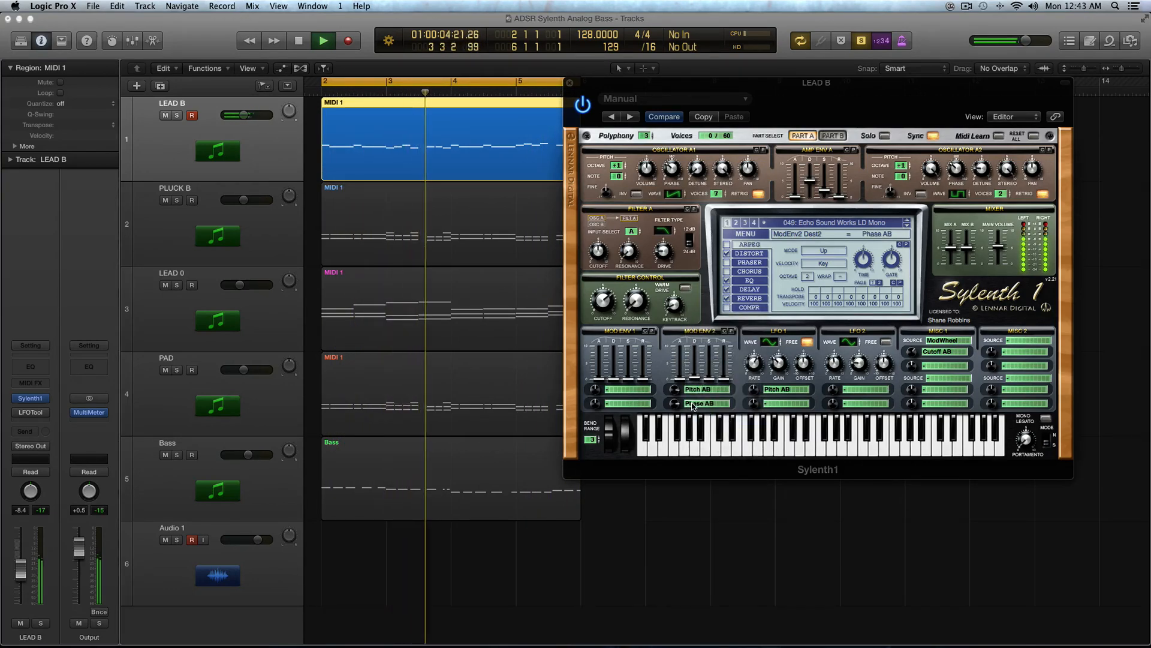
pyautogui.press('space')
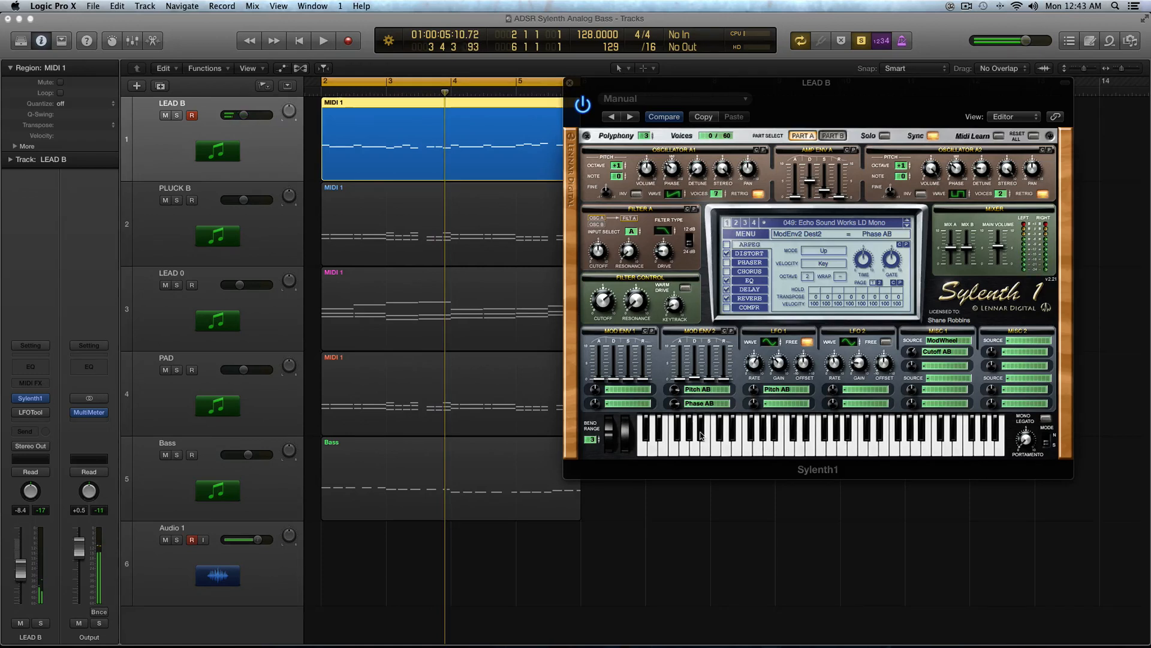
# Step: Add the PLUCK B region to the selection, set both Mod Env 2 destinations to none, and play both regions
pyautogui.keyDown('shift'); pyautogui.click(416, 215); pyautogui.keyUp('shift')
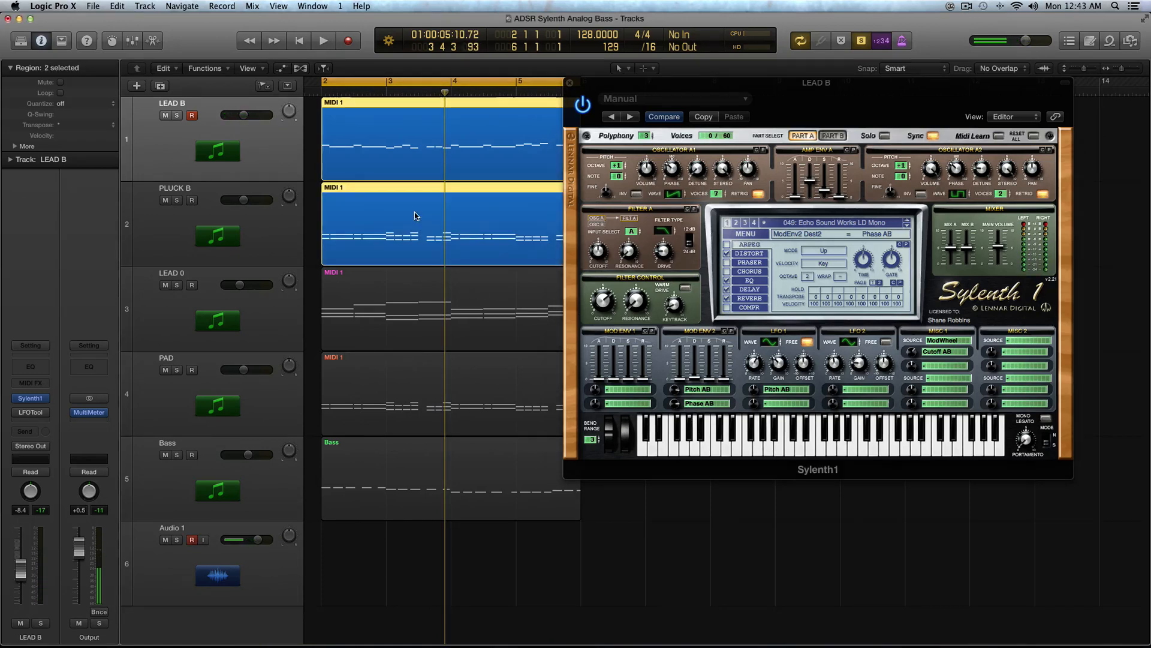
pyautogui.click(705, 393)
pyautogui.click(706, 312)
pyautogui.click(707, 402)
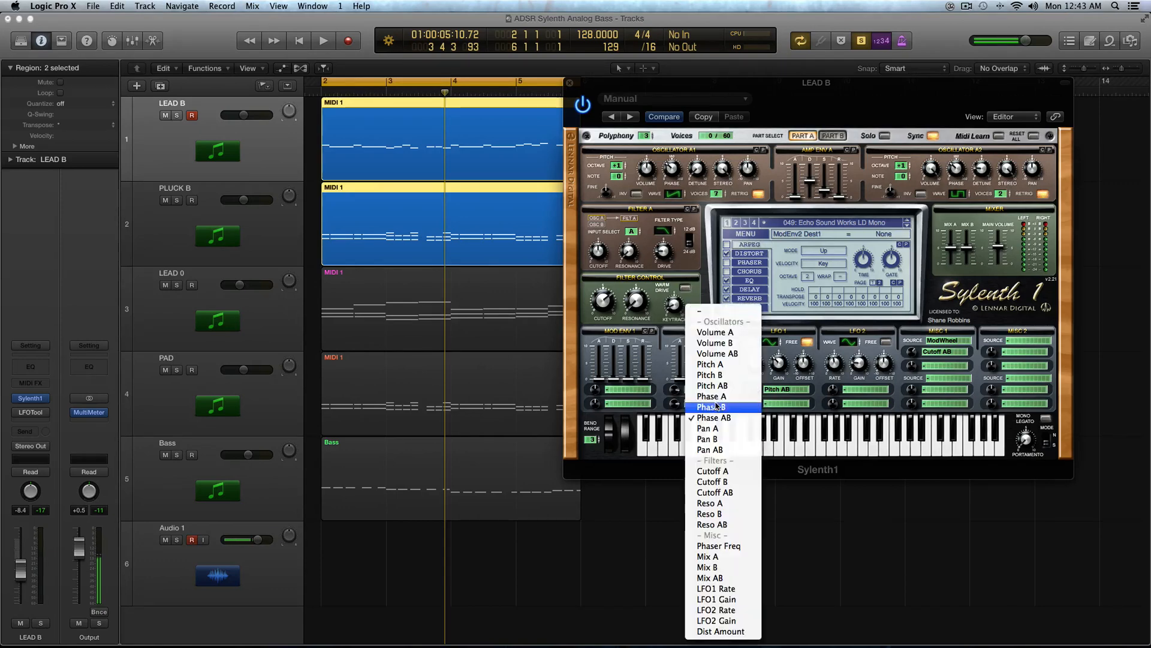
pyautogui.click(720, 316)
pyautogui.press('super+Down')
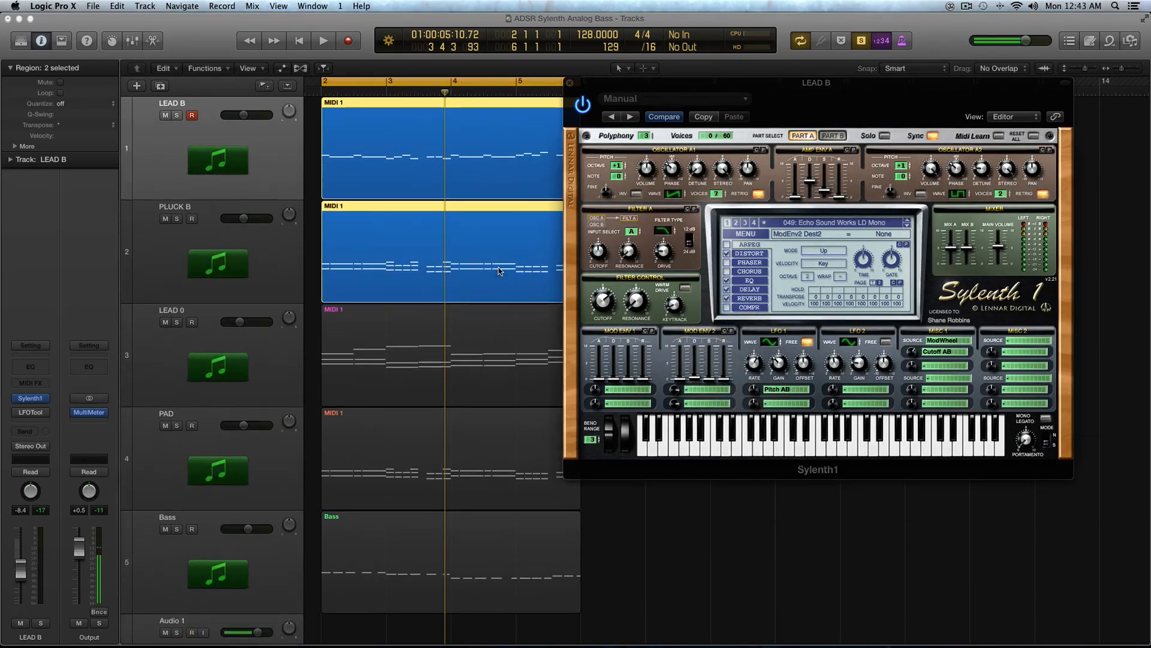
pyautogui.press('space')
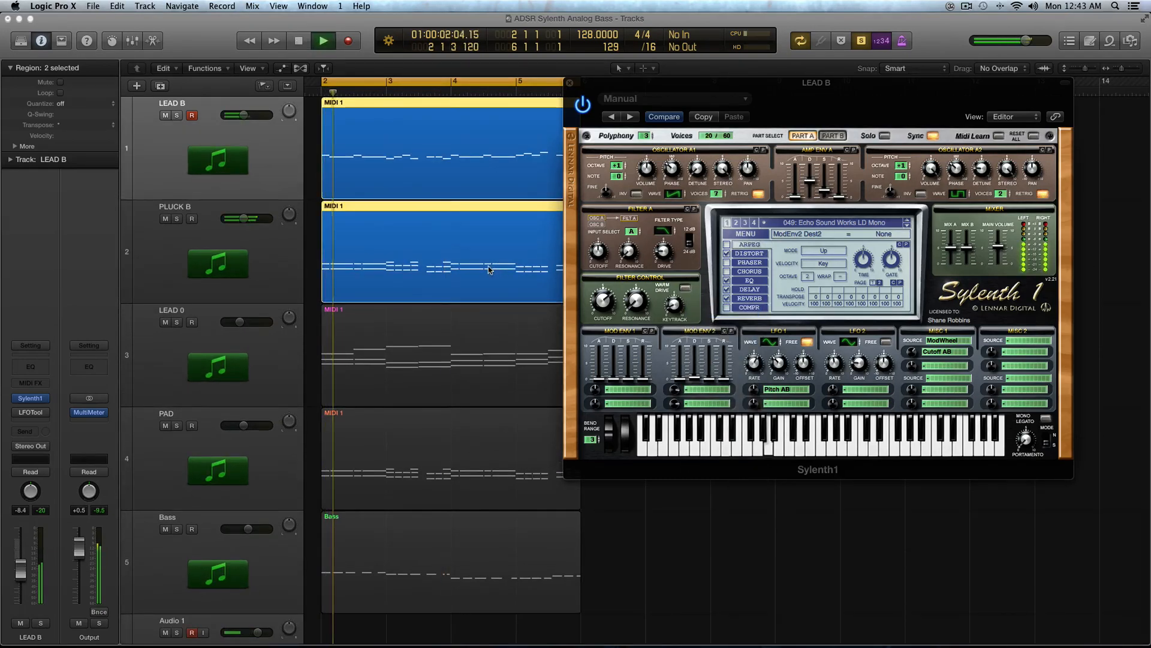
# Step: During playback, set Mod Env 2's first destination to Pitch AB and its second to Phase AB, then stop
pyautogui.click(706, 395)
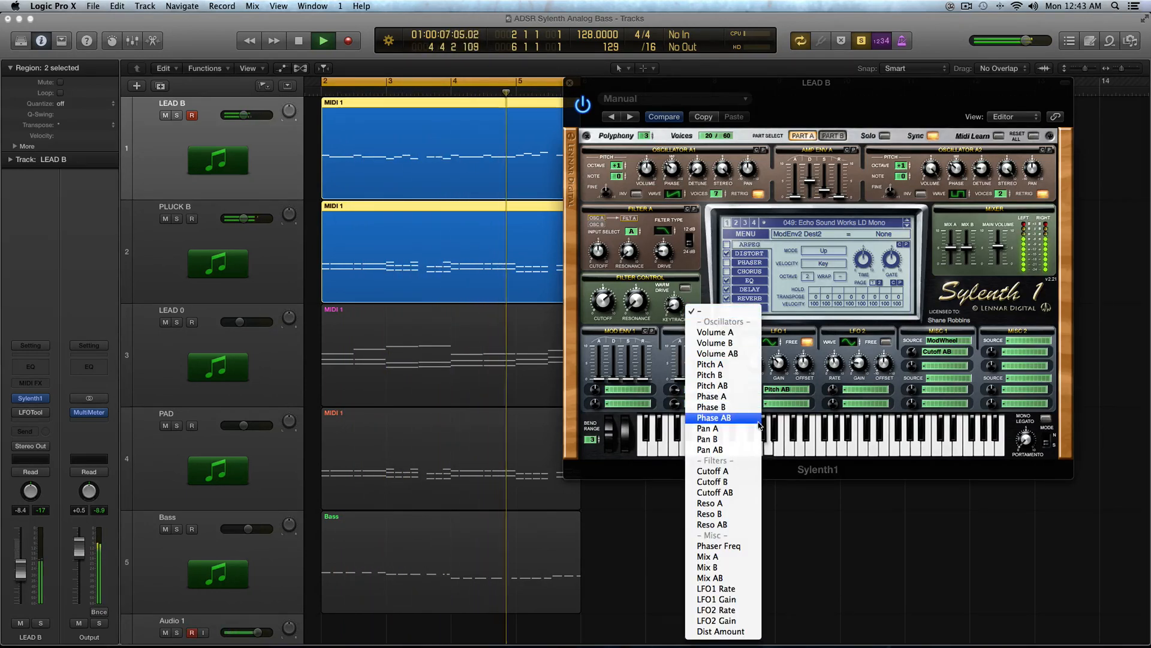
pyautogui.click(747, 384)
pyautogui.click(716, 405)
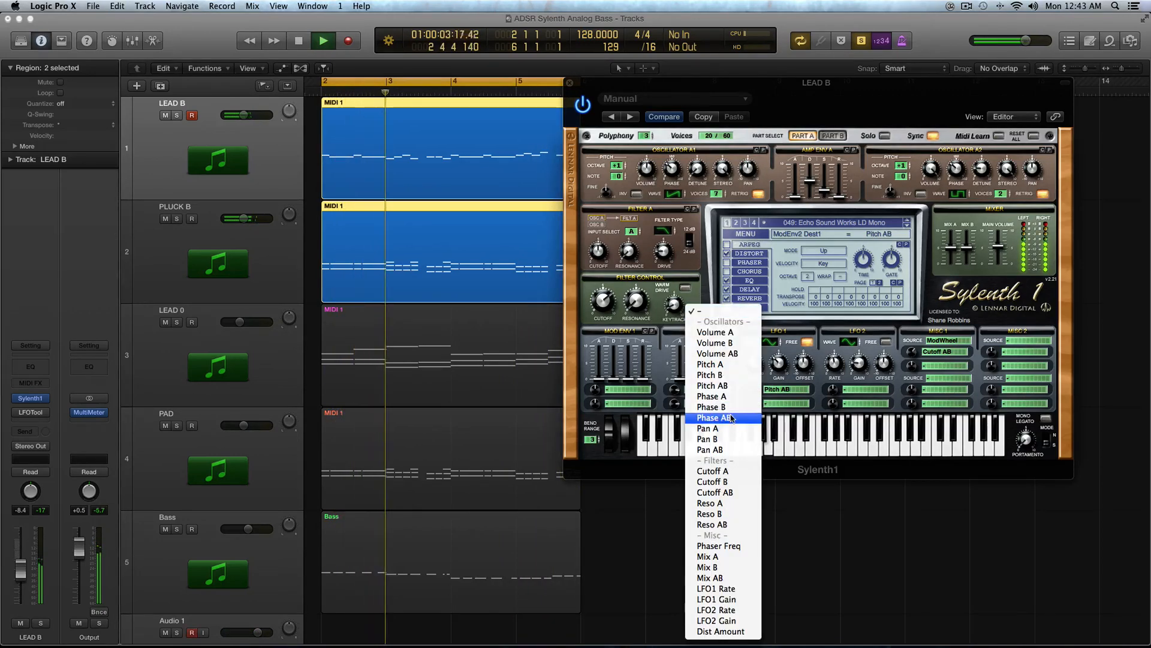
pyautogui.click(731, 418)
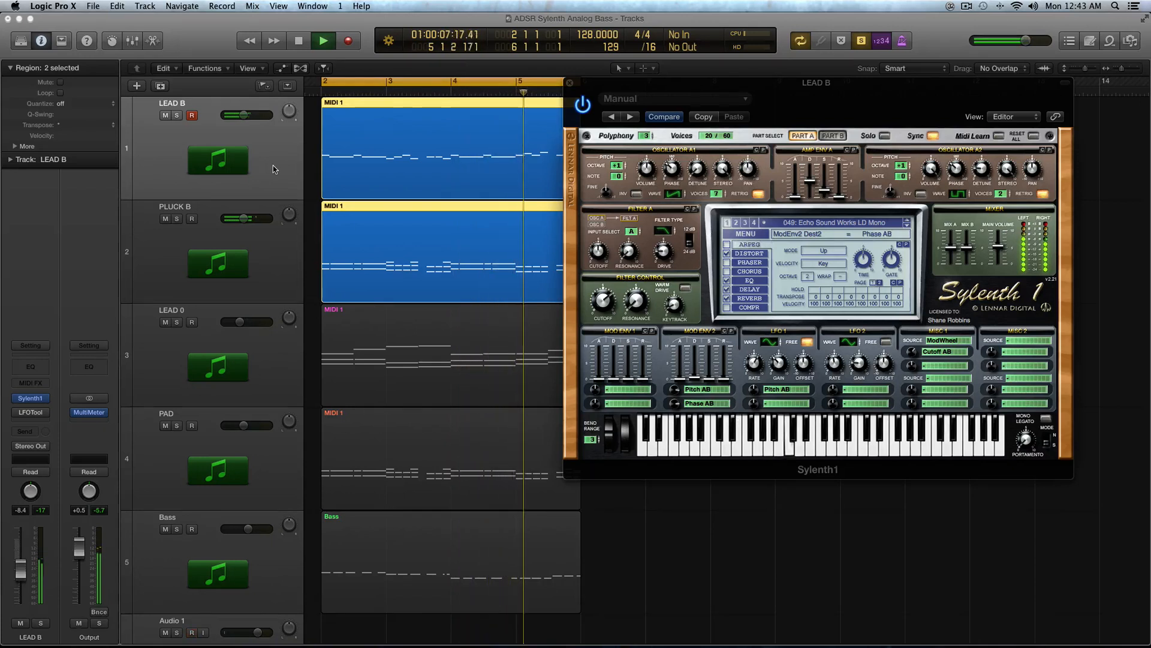
pyautogui.press('space')
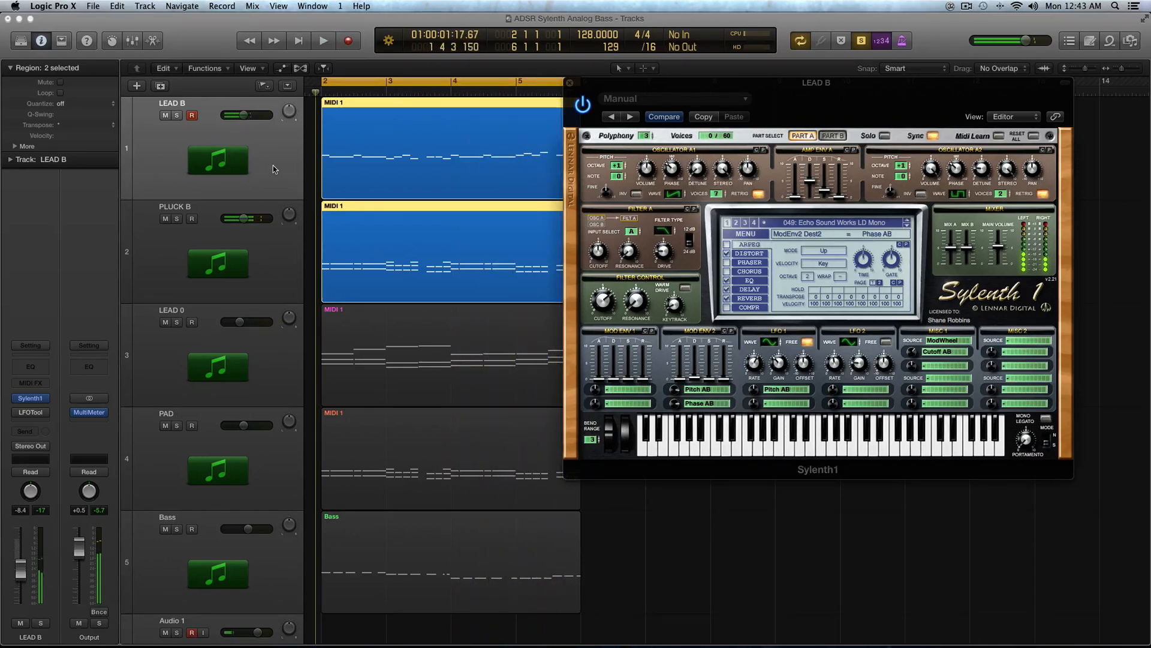
pyautogui.click(311, 169)
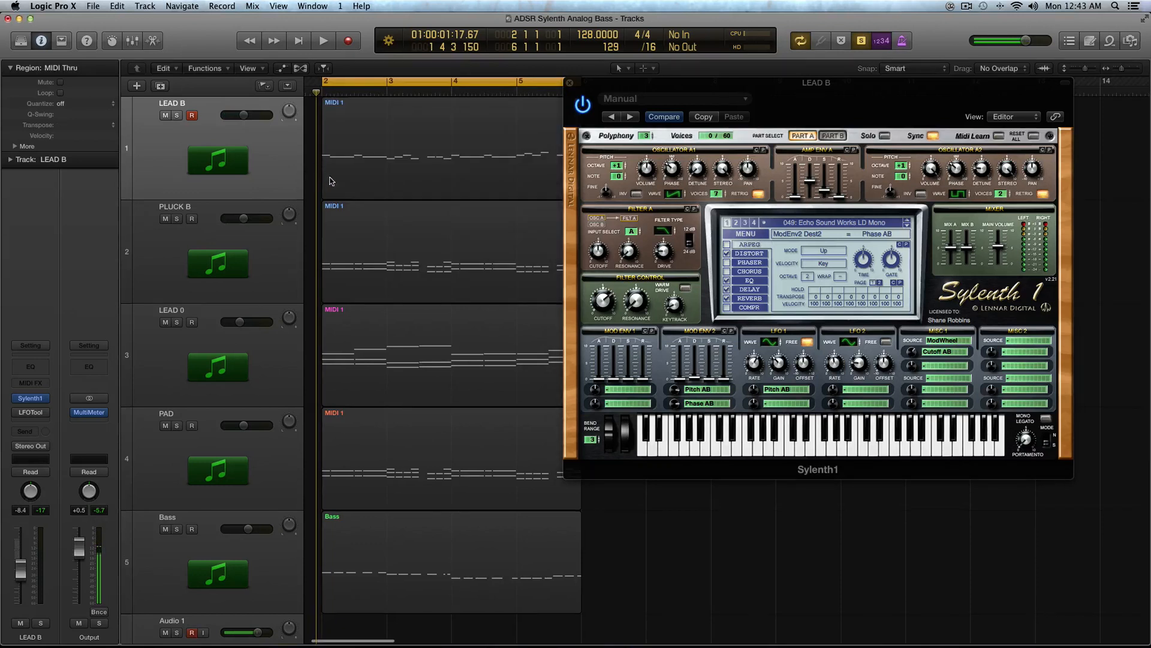
pyautogui.click(347, 178)
pyautogui.keyDown('shift'); pyautogui.click(374, 230); pyautogui.keyUp('shift')
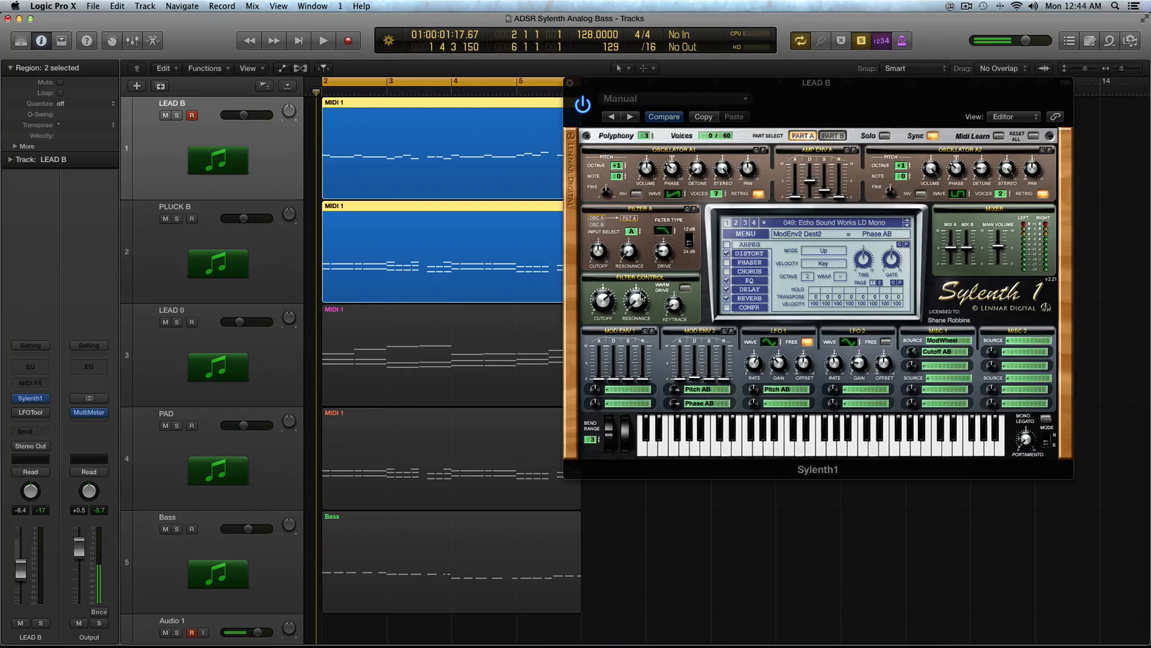
pyautogui.click(721, 386)
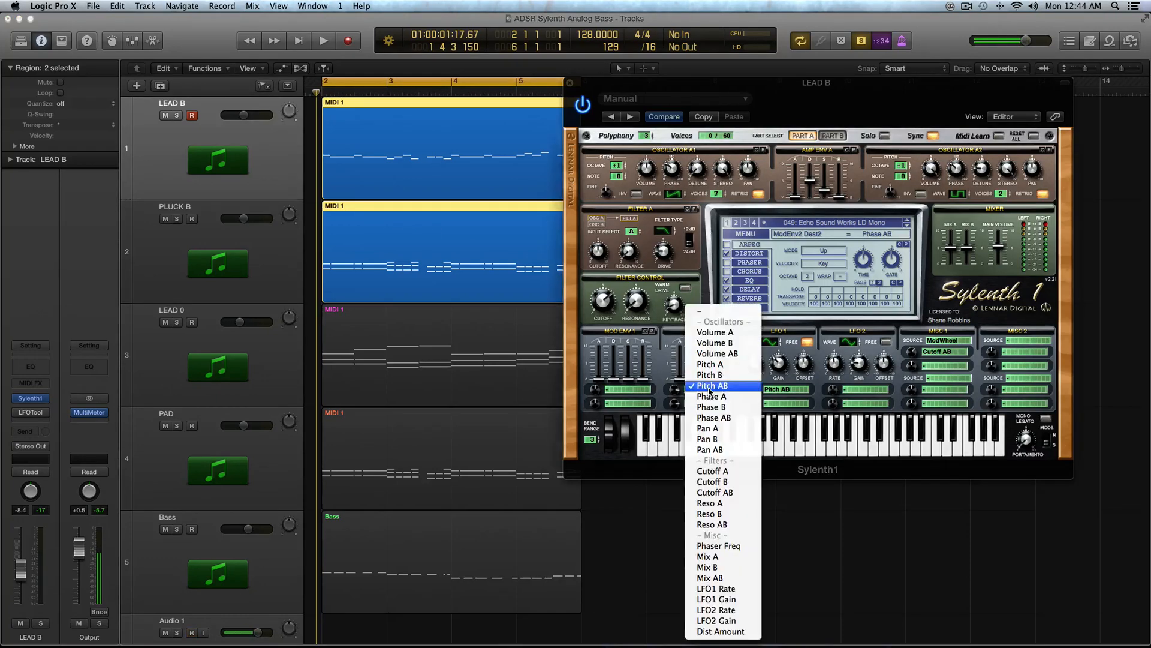
pyautogui.click(661, 378)
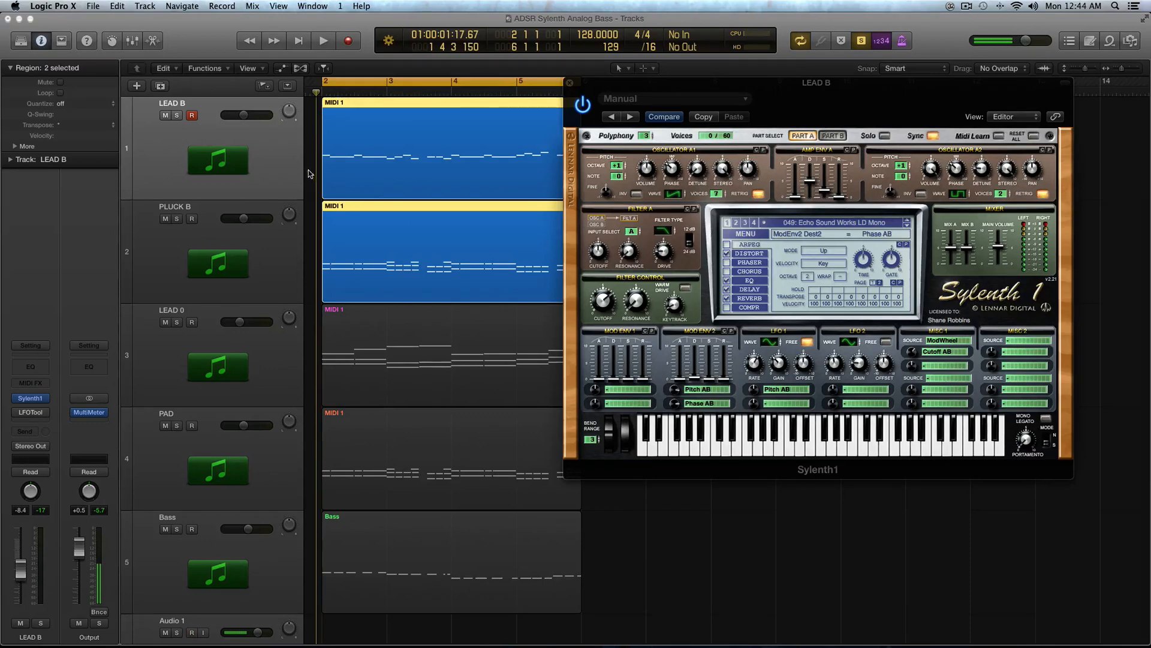
# Step: Select only the LEAD B region and set Mod Env 2's second destination to none
pyautogui.click(334, 175)
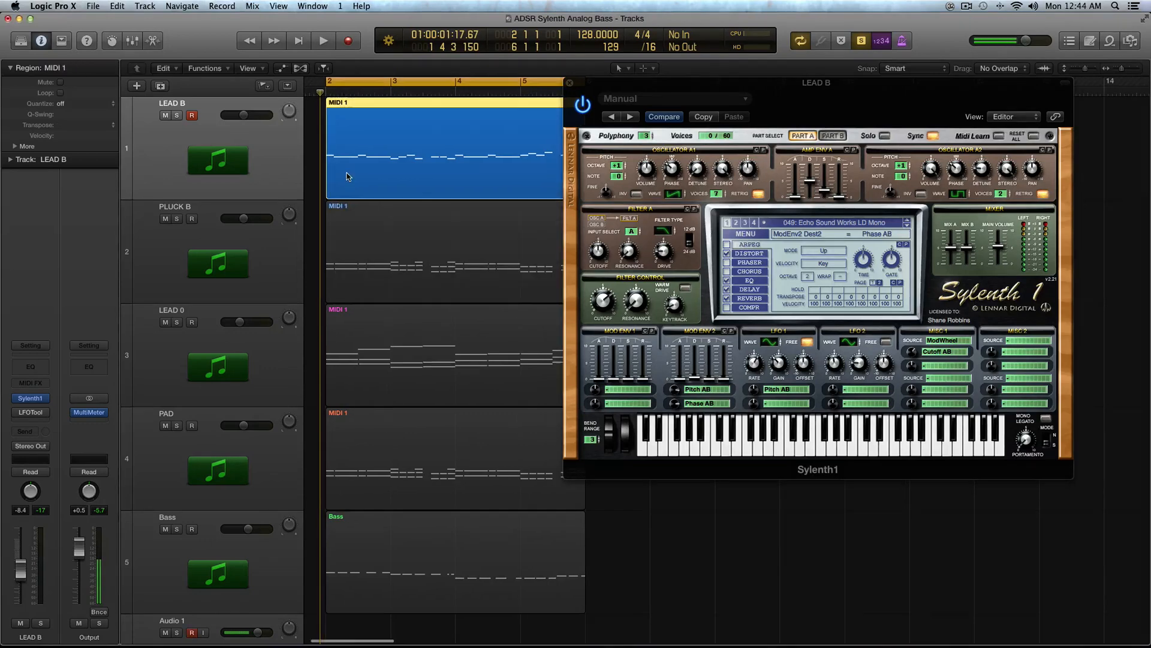
pyautogui.click(681, 391)
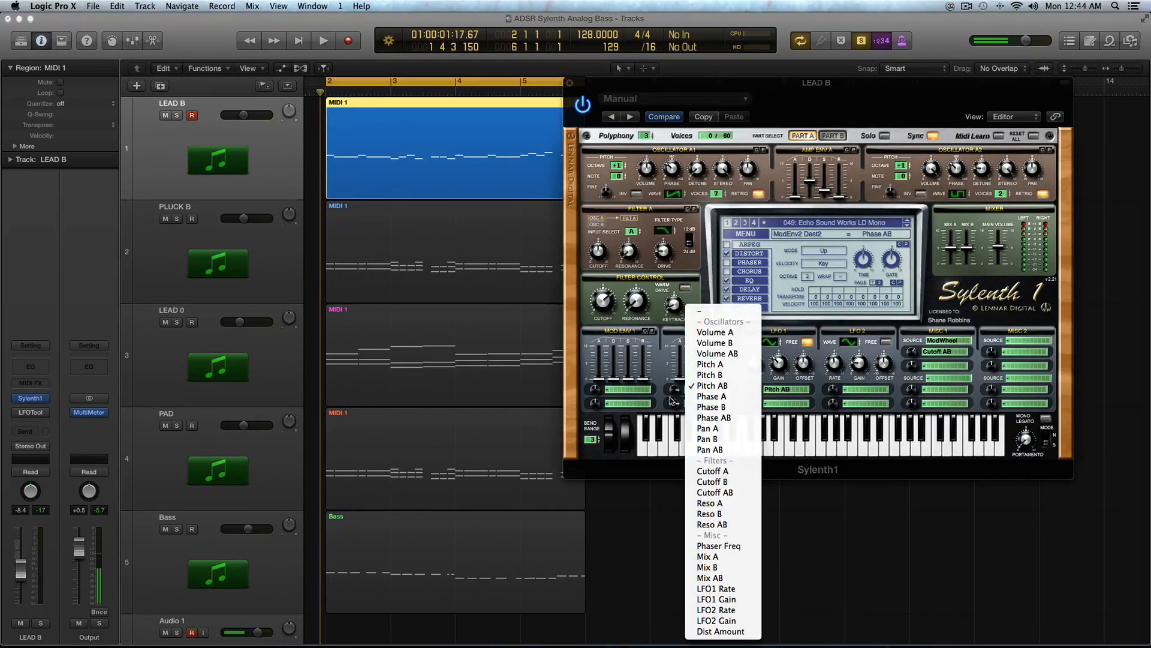
pyautogui.click(697, 406)
pyautogui.click(697, 406)
pyautogui.click(703, 319)
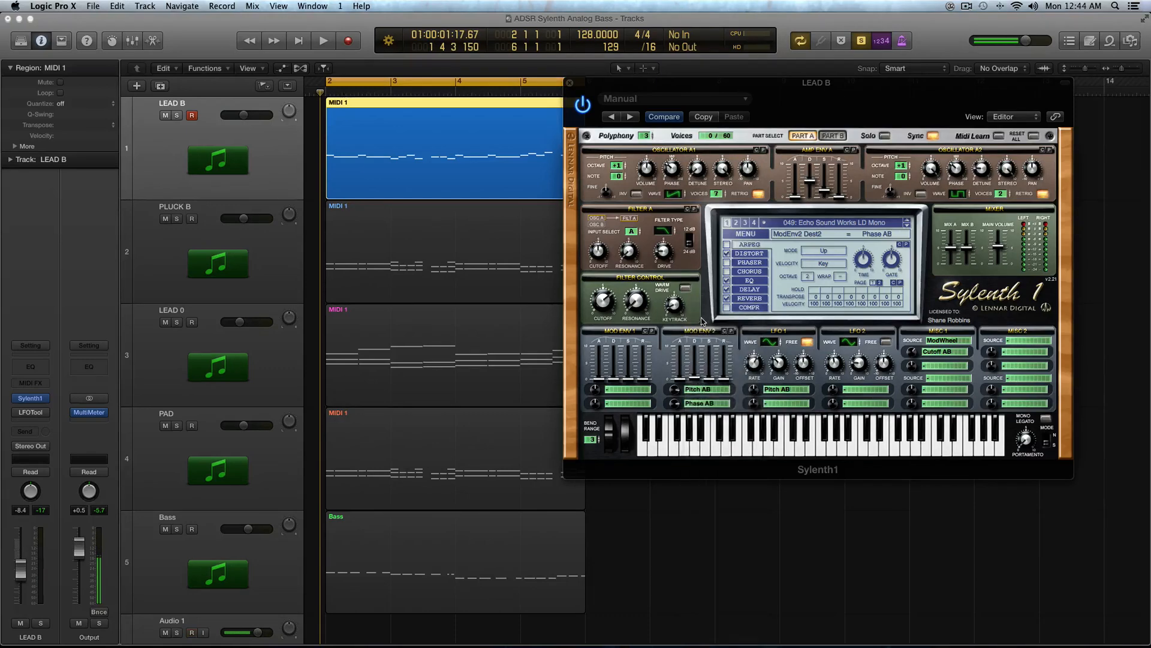
pyautogui.click(701, 405)
pyautogui.click(699, 310)
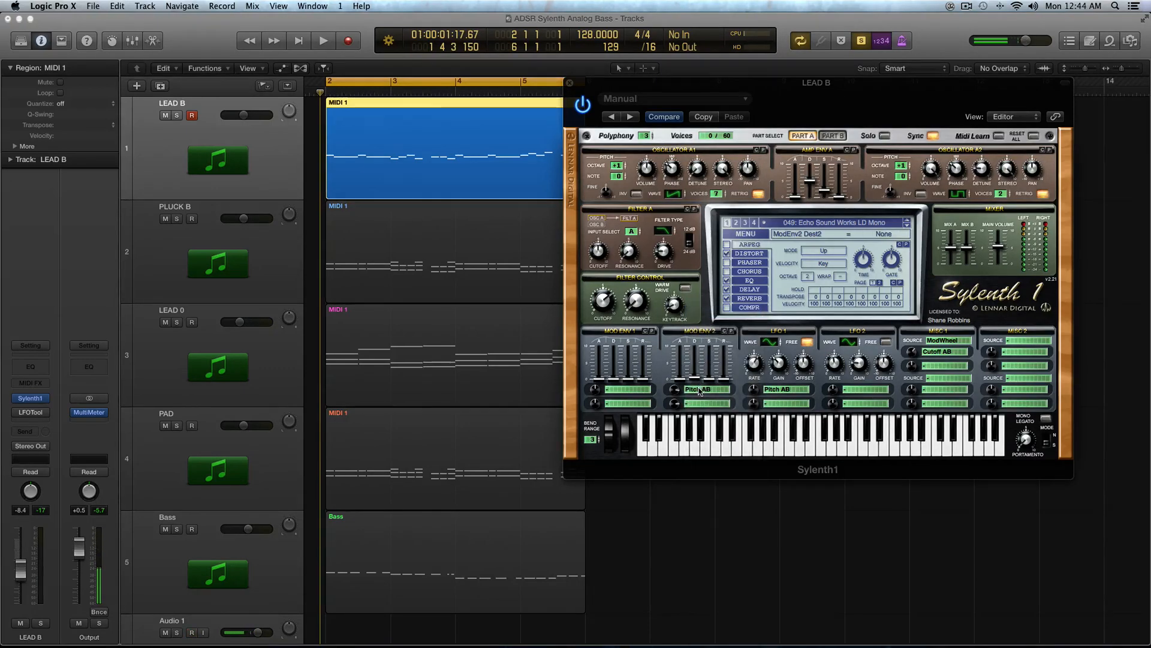
# Step: During playback, switch Mod Env 2's first destination off, stop, and restore it to Pitch AB
pyautogui.press('space')
pyautogui.click(699, 391)
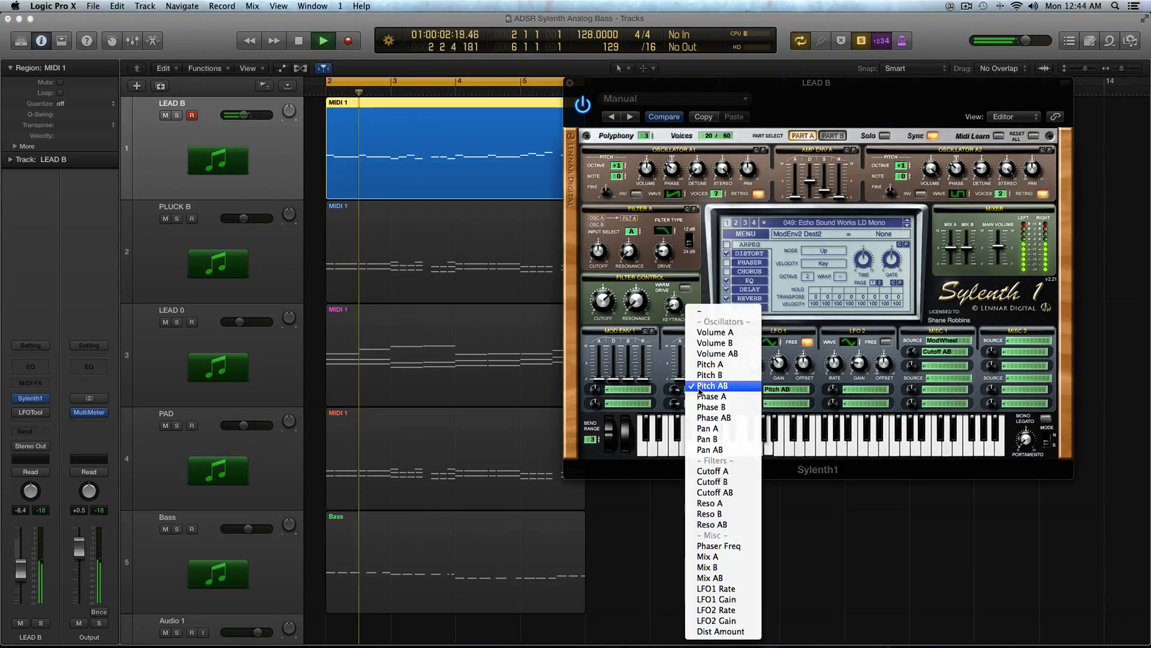
pyautogui.click(703, 312)
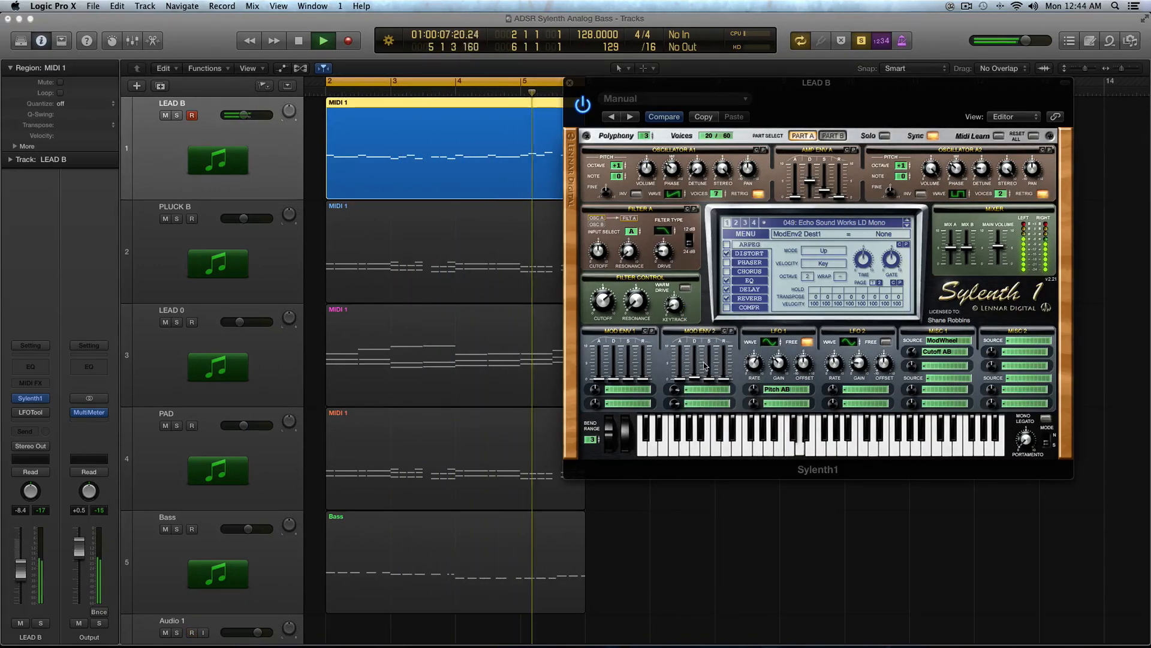
pyautogui.press('space')
pyautogui.click(704, 390)
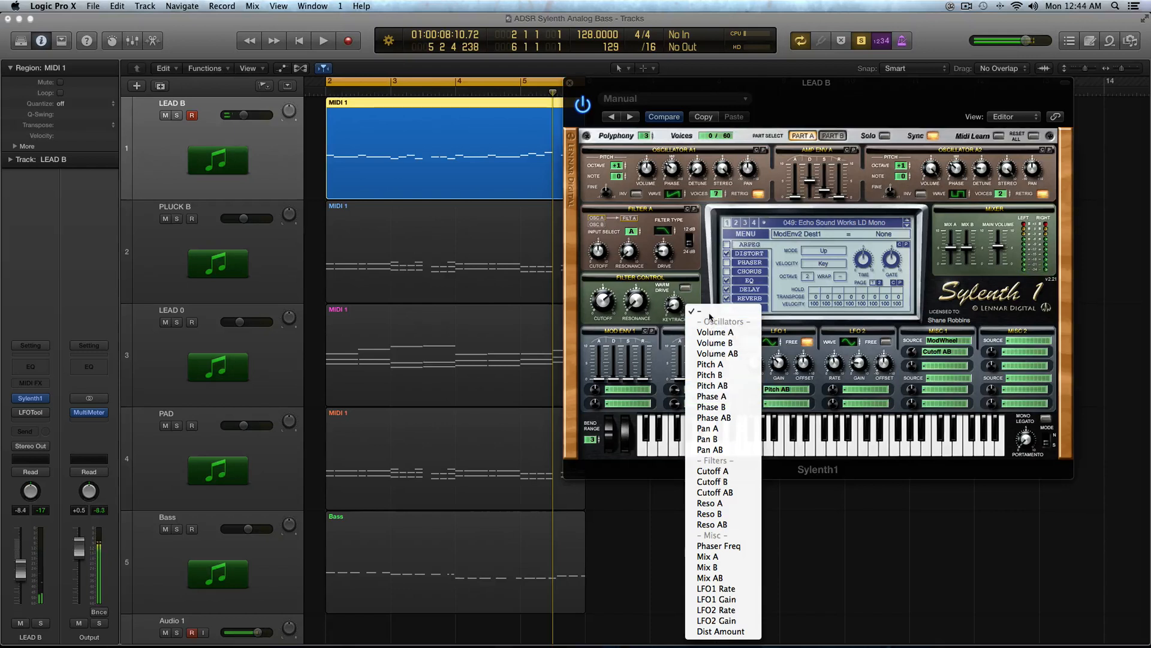
pyautogui.click(727, 386)
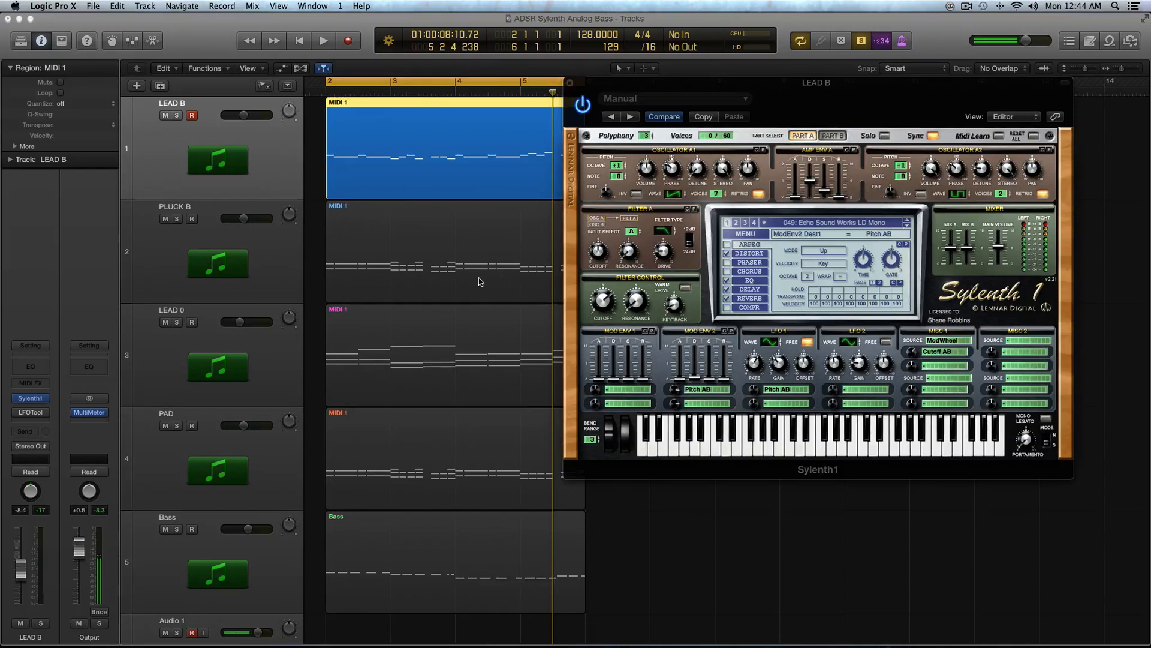
# Step: Play the PLUCK B region alone for comparison, then reselect the LEAD B region
pyautogui.click(462, 249)
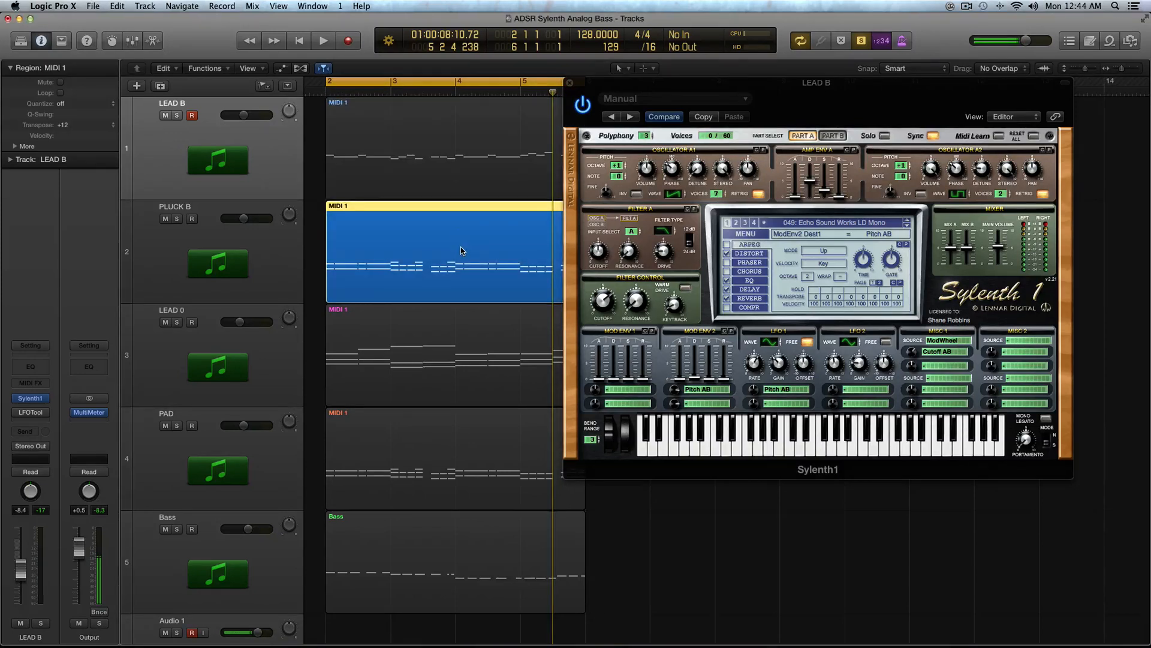
pyautogui.press('space')
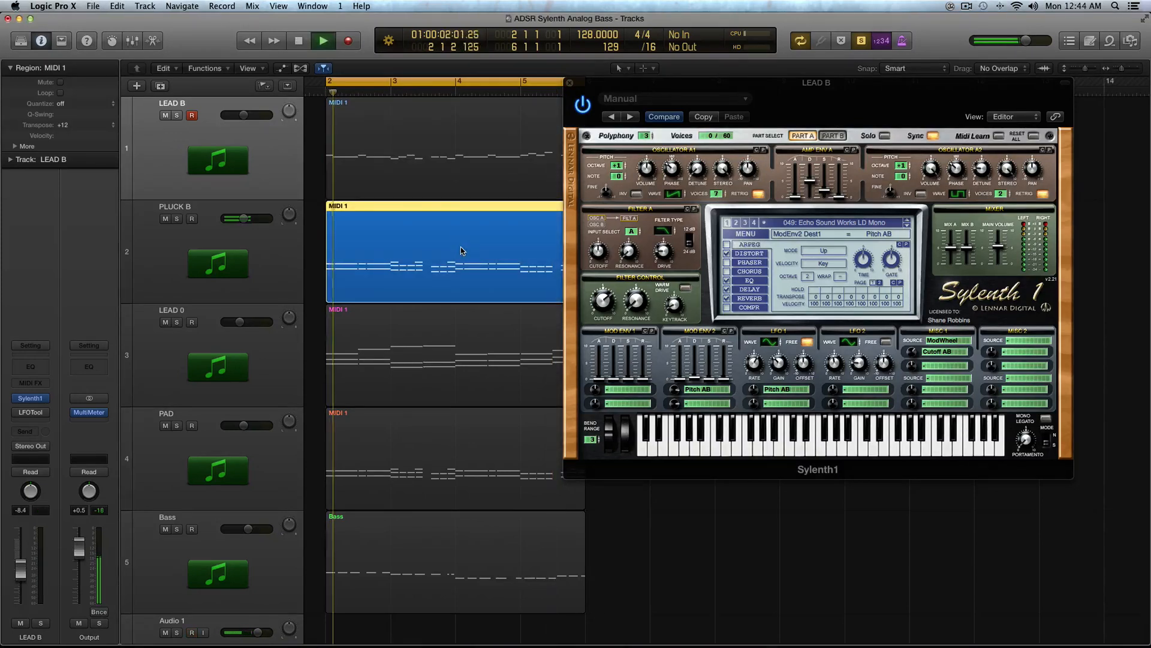
pyautogui.click(441, 187)
pyautogui.press('space')
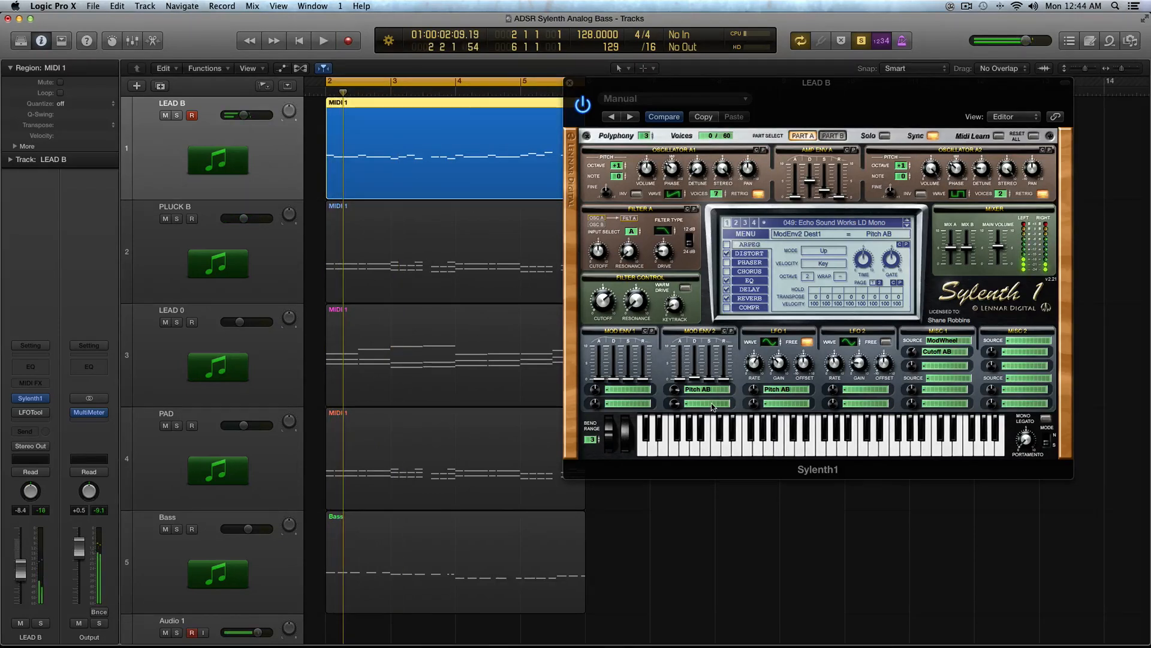
# Step: Inspect Mod Env 2's first destination options and Sylenth1's Part B, then return to Part A
pyautogui.click(682, 391)
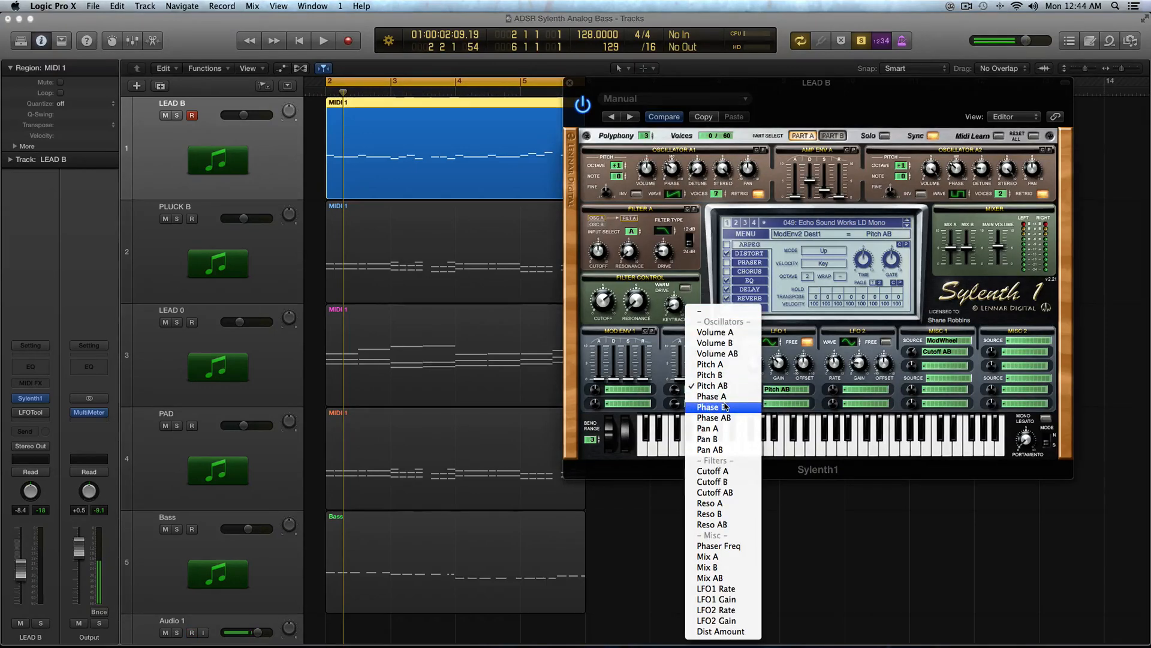
pyautogui.click(657, 378)
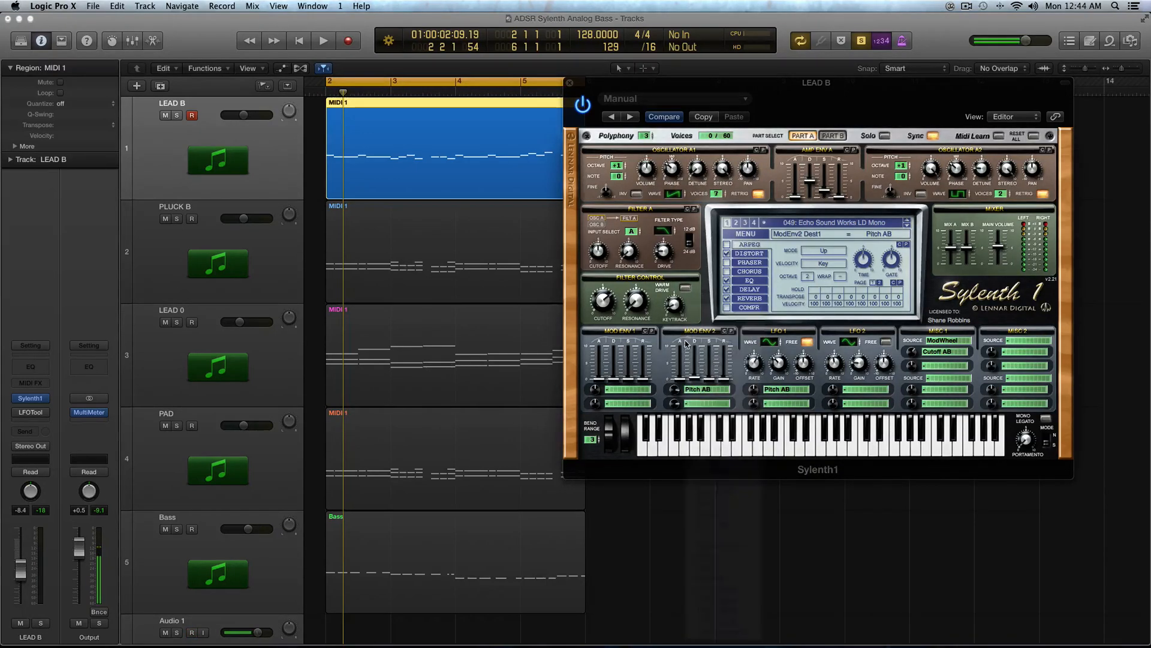
pyautogui.click(832, 136)
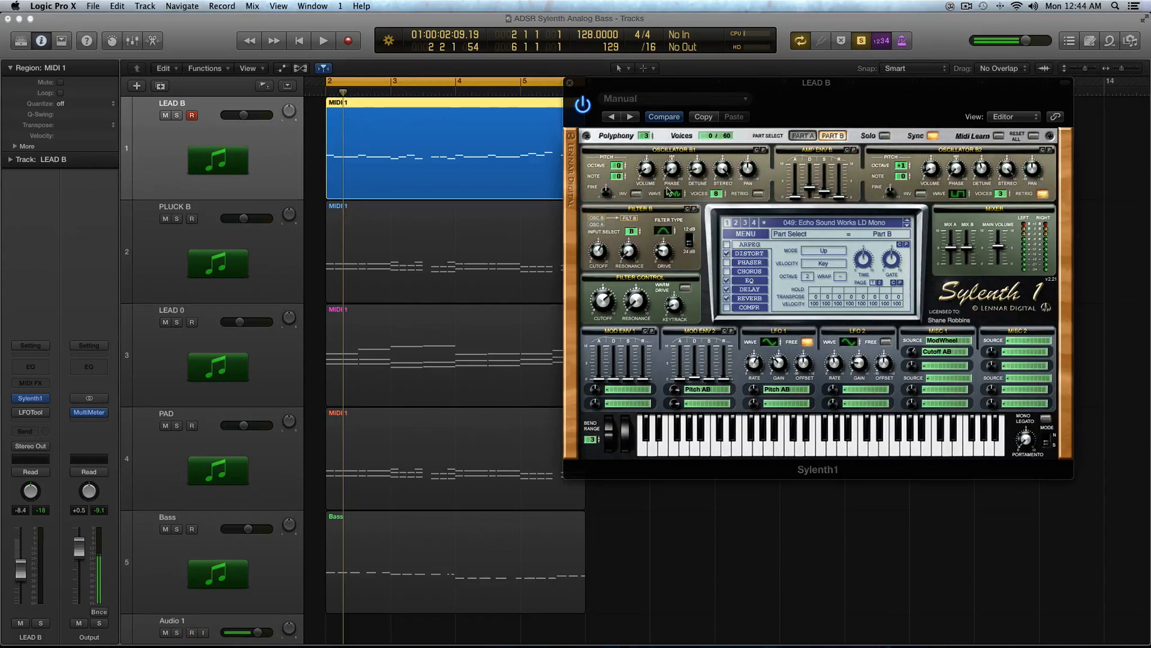
pyautogui.click(801, 137)
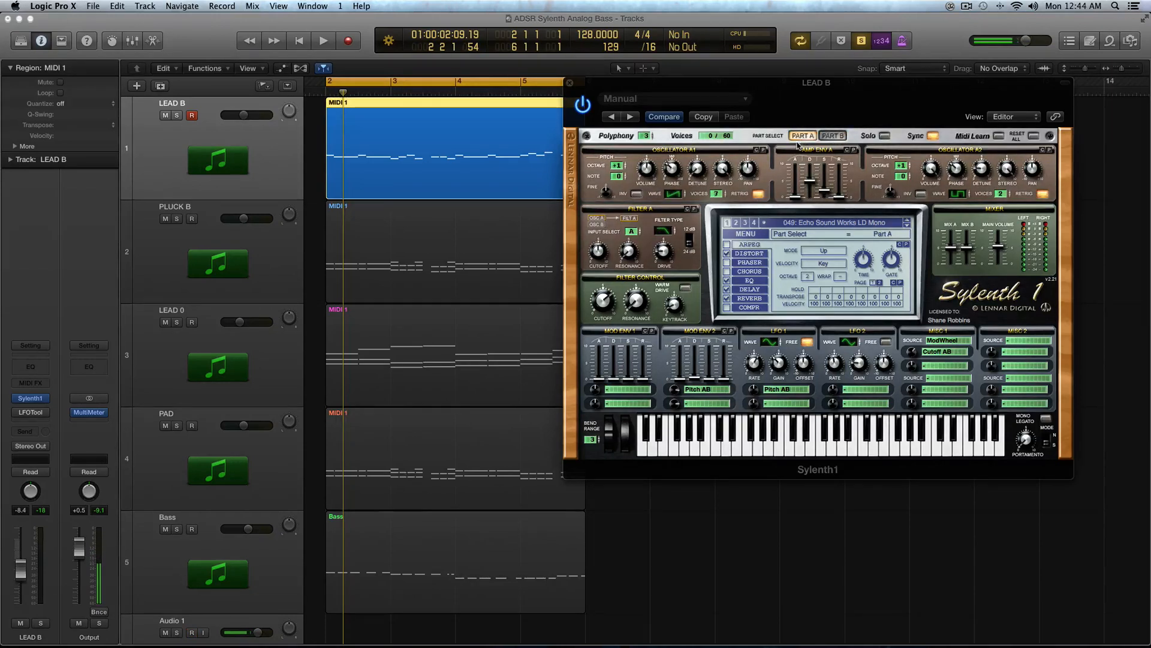
# Step: Lower Mod Env 2's decay to about 5.17 and audition the LEAD B region
pyautogui.click(676, 390)
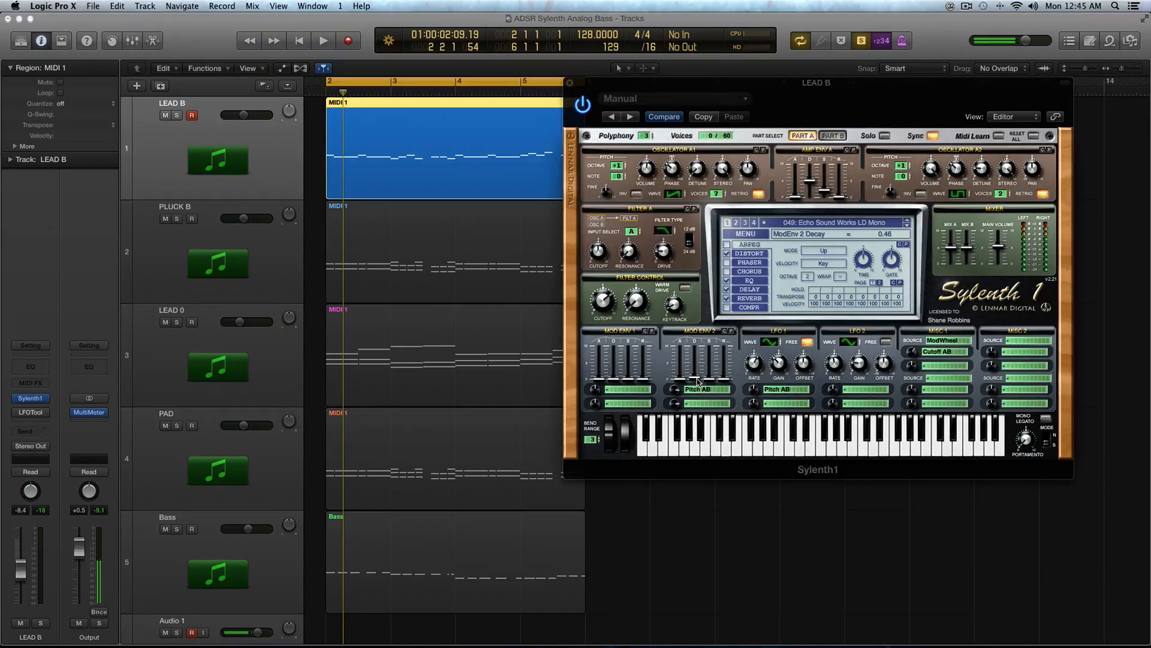
pyautogui.moveTo(697, 358); pyautogui.dragTo(700, 365)
pyautogui.press('space')
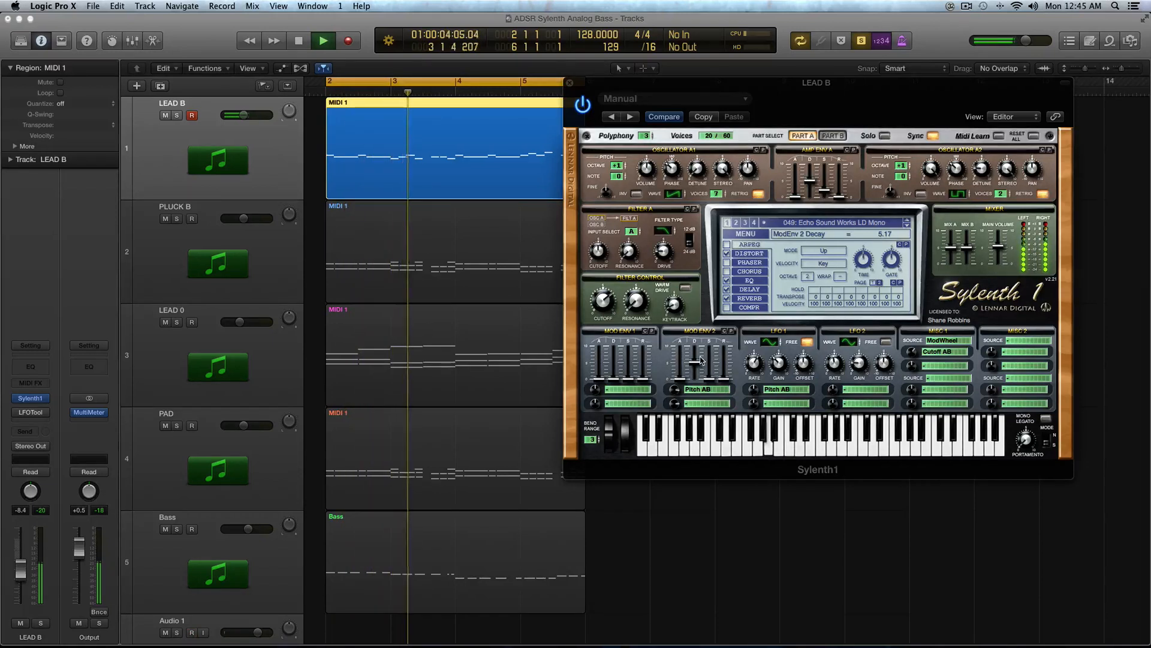
pyautogui.press('space')
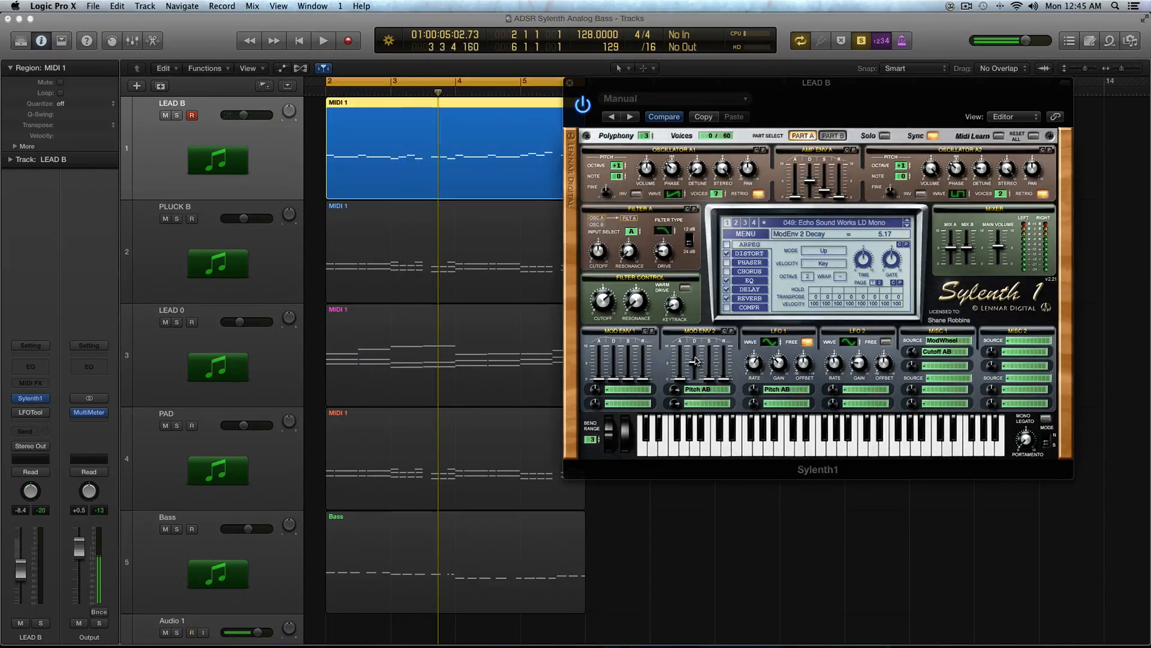
# Step: Lower Mod Env 2's decay further to about 0.46 and play the region again
pyautogui.moveTo(695, 364); pyautogui.dragTo(693, 405)
pyautogui.press('space')
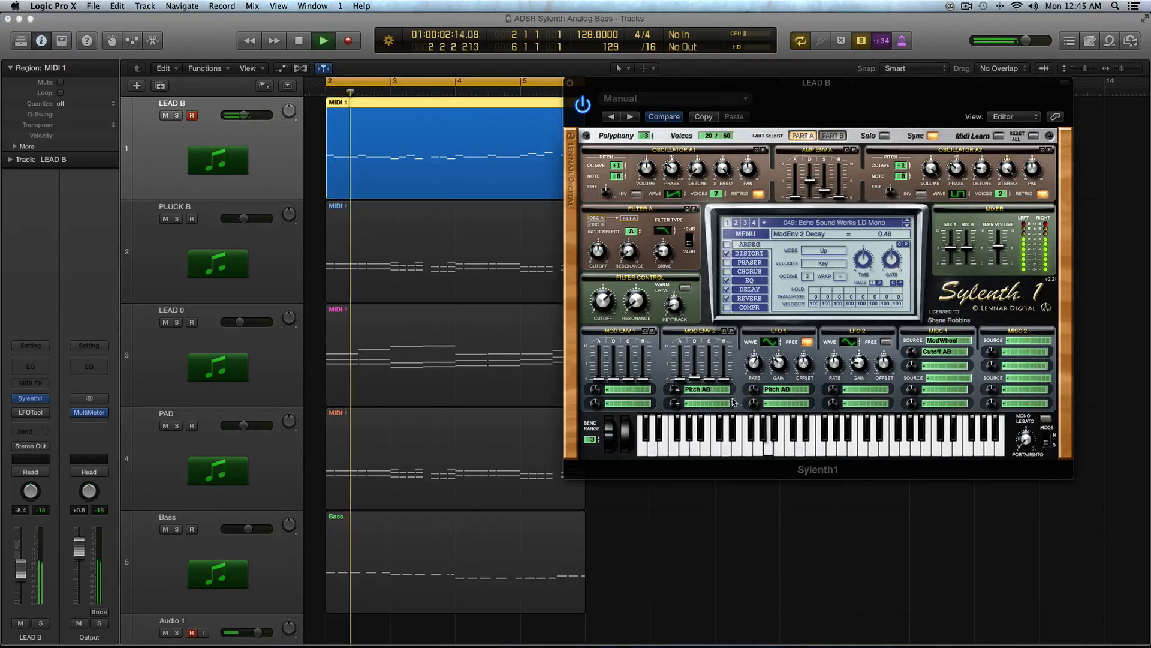
pyautogui.press('space')
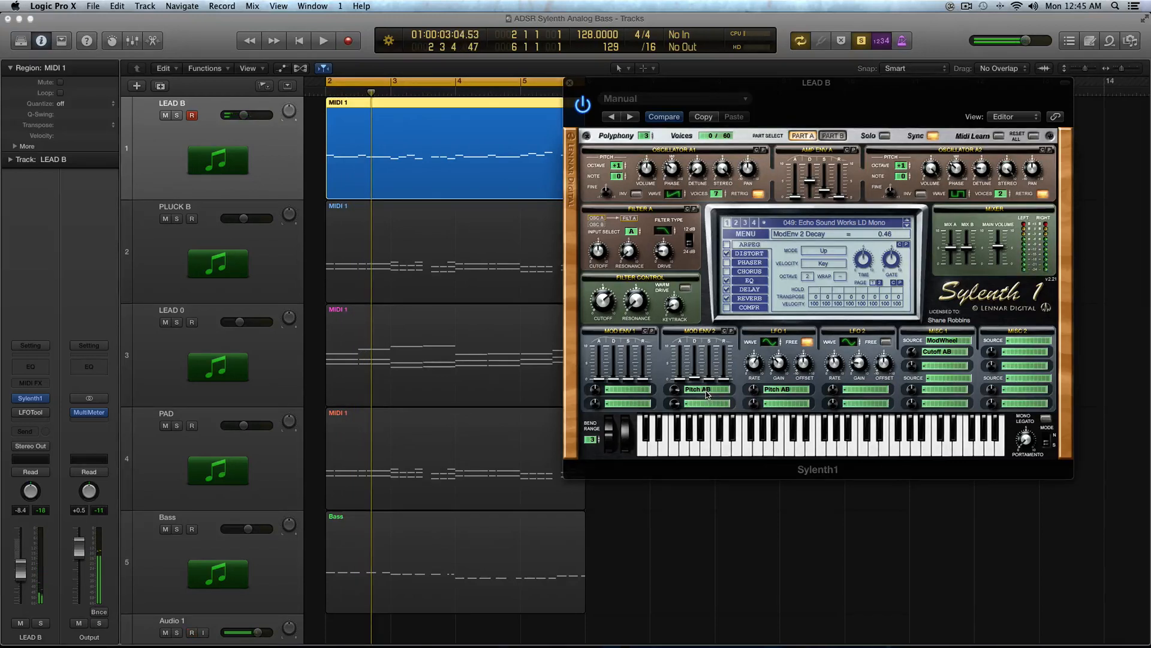
pyautogui.press('space')
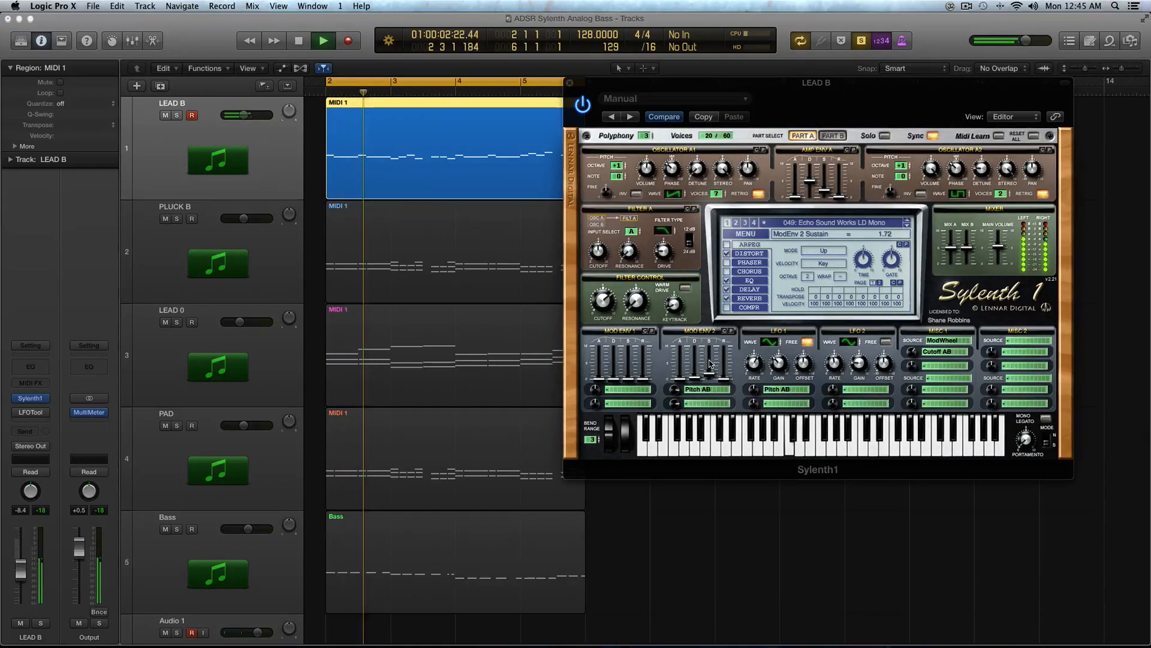
# Step: Set Mod Env 2's sustain to 0.00 and play the LEAD B region
pyautogui.moveTo(710, 365); pyautogui.dragTo(712, 378)
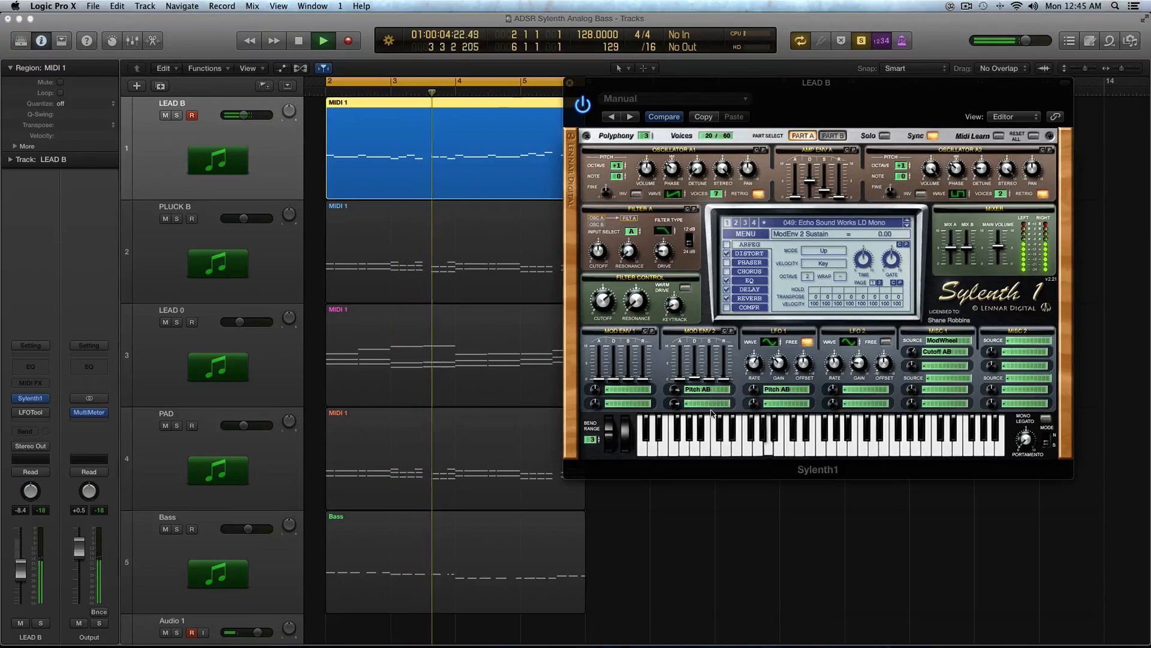
pyautogui.press('space')
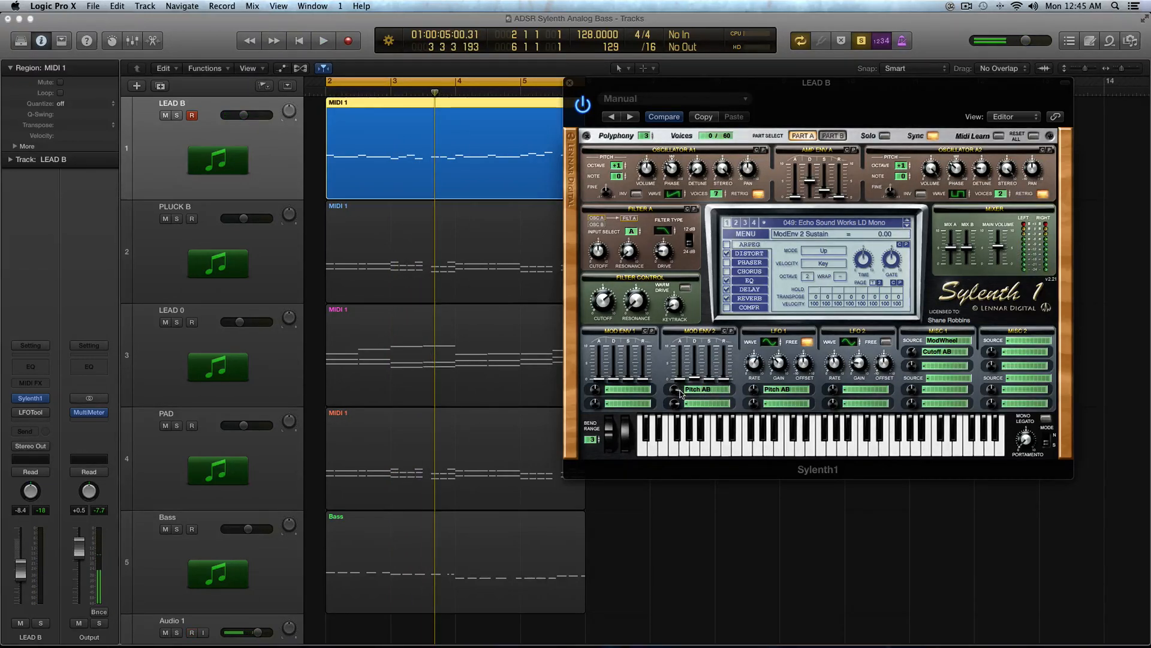
# Step: Adjust Mod Env 2's decay and set its release to about 0.52 while auditioning the region
pyautogui.moveTo(676, 390)
pyautogui.mouseDown()
pyautogui.moveTo(676, 424)
pyautogui.moveTo(682, 390)
pyautogui.mouseUp()
pyautogui.press('space')
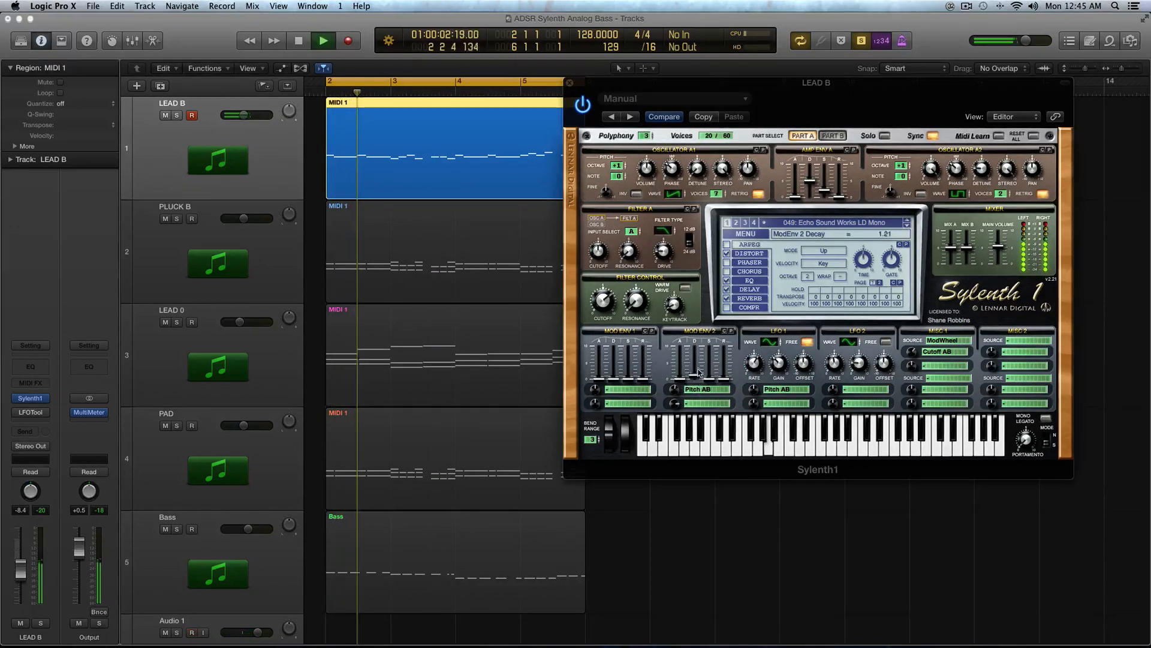
pyautogui.moveTo(696, 376)
pyautogui.mouseDown()
pyautogui.moveTo(698, 364)
pyautogui.moveTo(708, 380)
pyautogui.mouseUp()
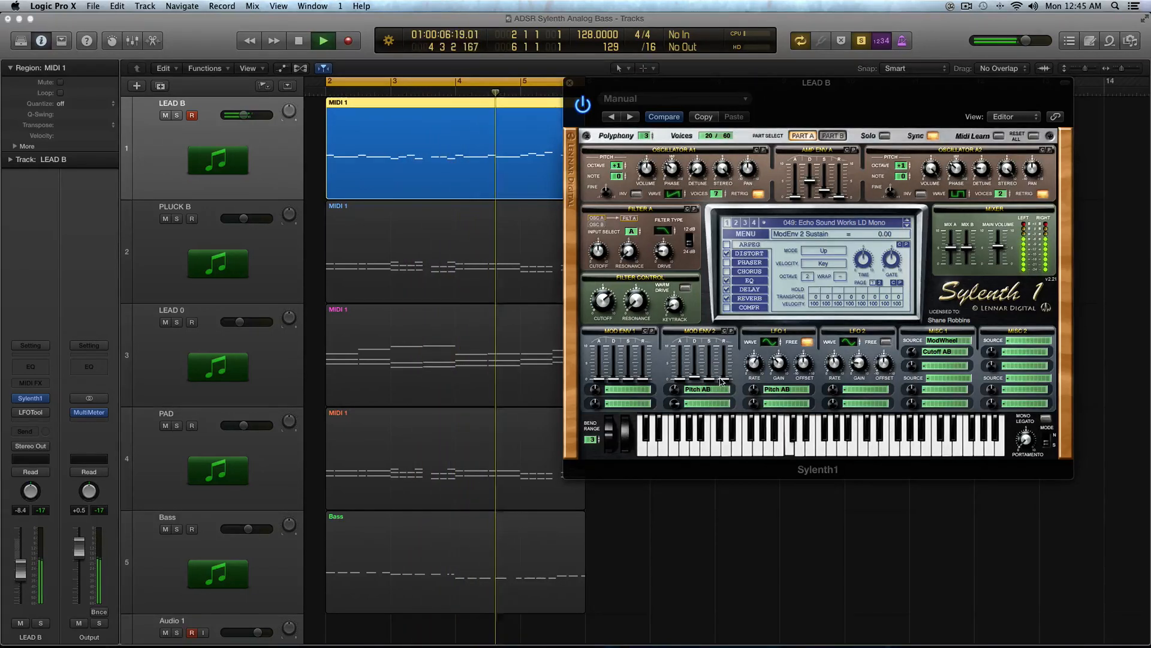
pyautogui.moveTo(723, 380); pyautogui.dragTo(724, 376)
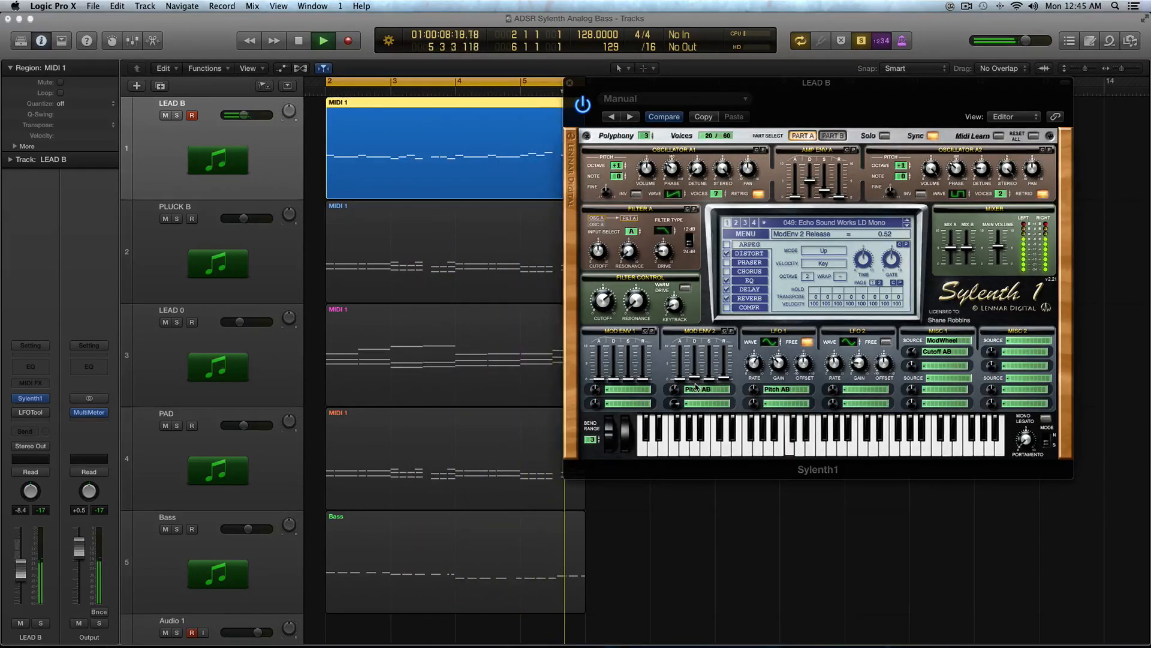
pyautogui.press('space')
# Step: Route Mod Env 2's second destination to Pitch AB with an amount of about 6.29, then clear that destination
pyautogui.click(695, 389)
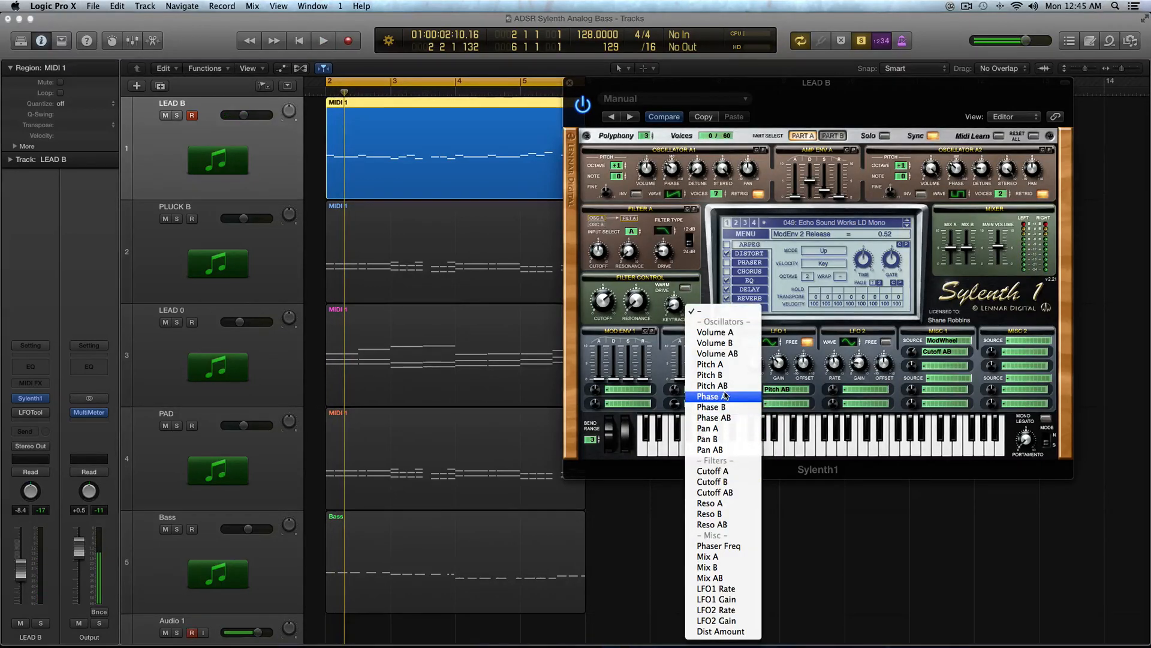
pyautogui.click(712, 385)
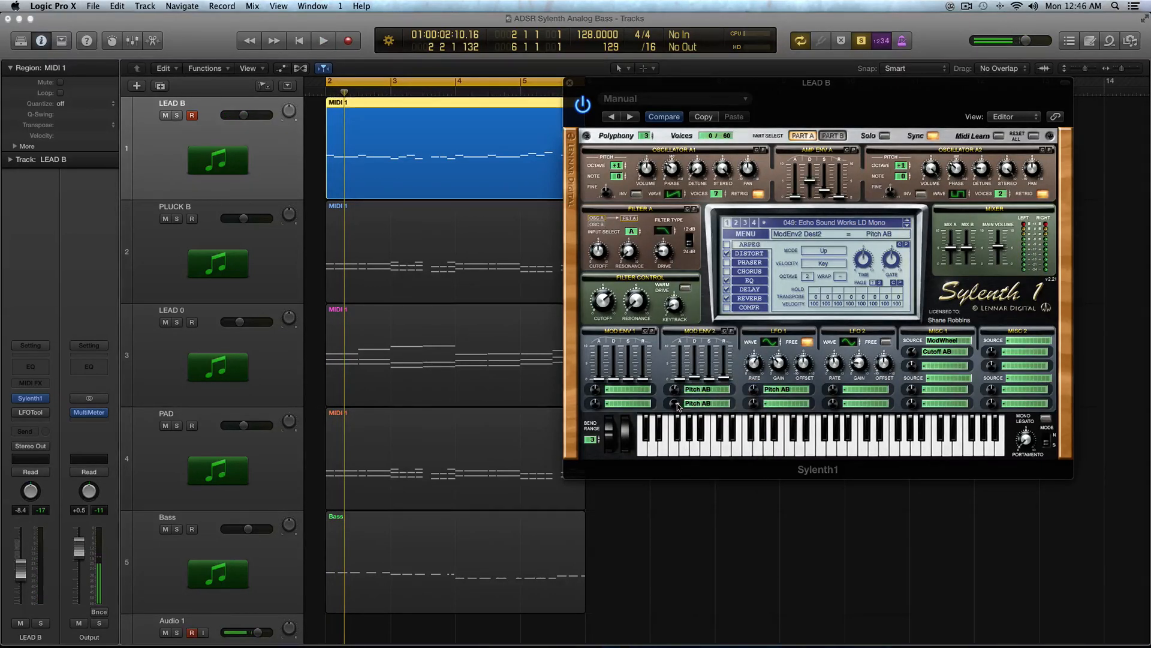
pyautogui.moveTo(677, 409); pyautogui.dragTo(678, 406)
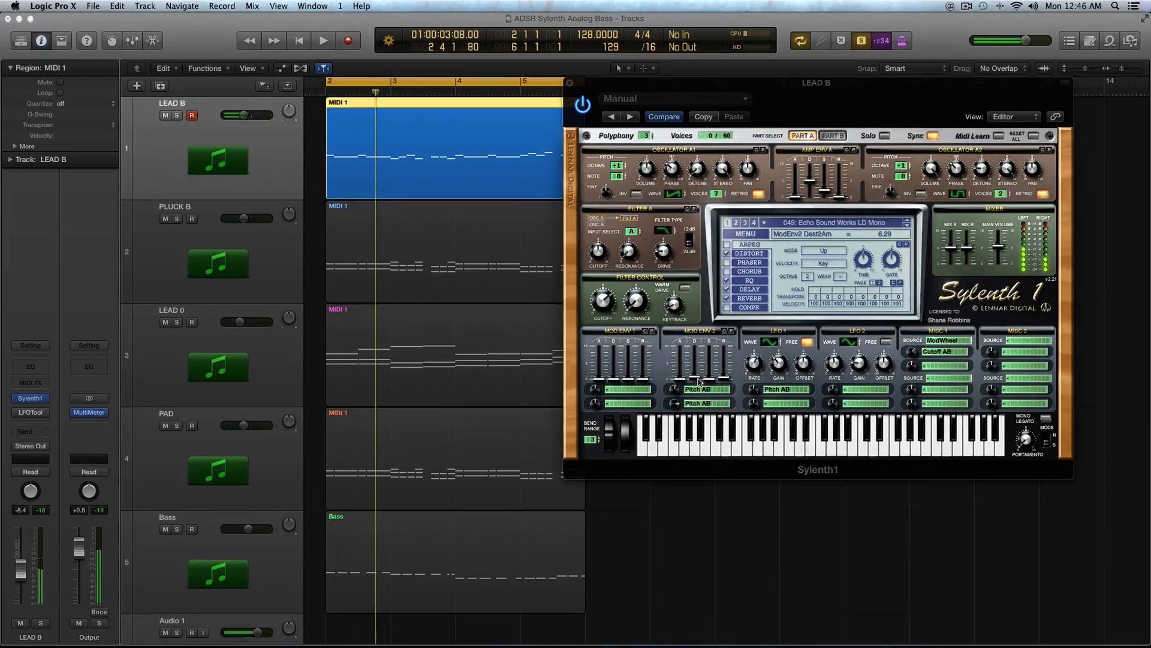
pyautogui.click(698, 404)
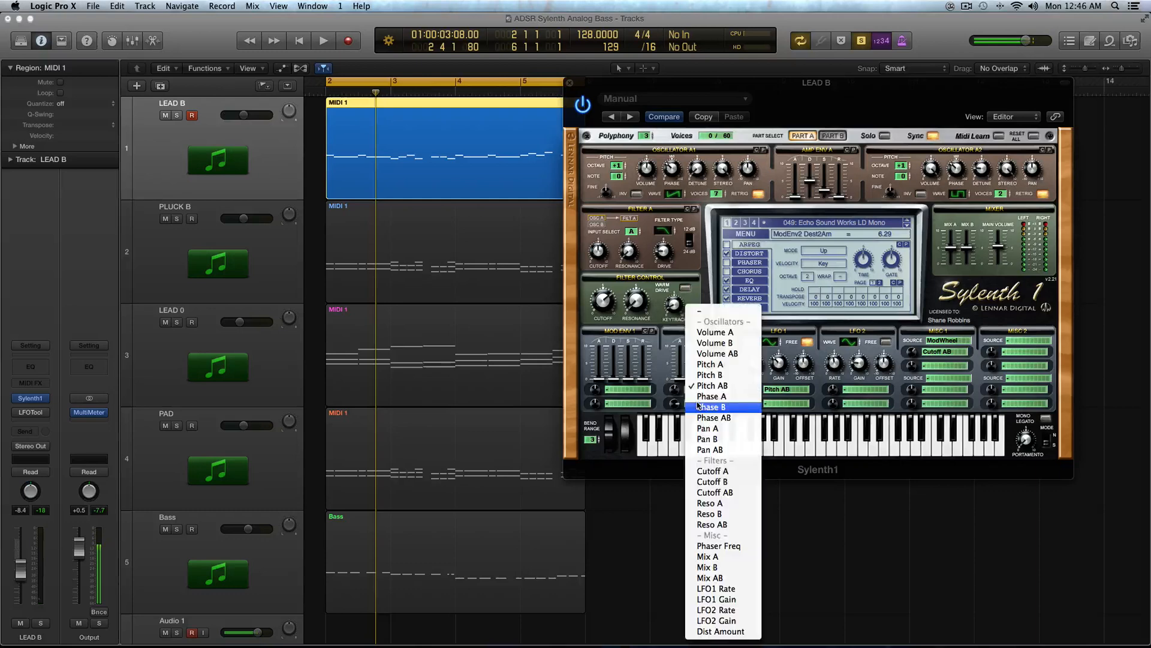
pyautogui.click(702, 311)
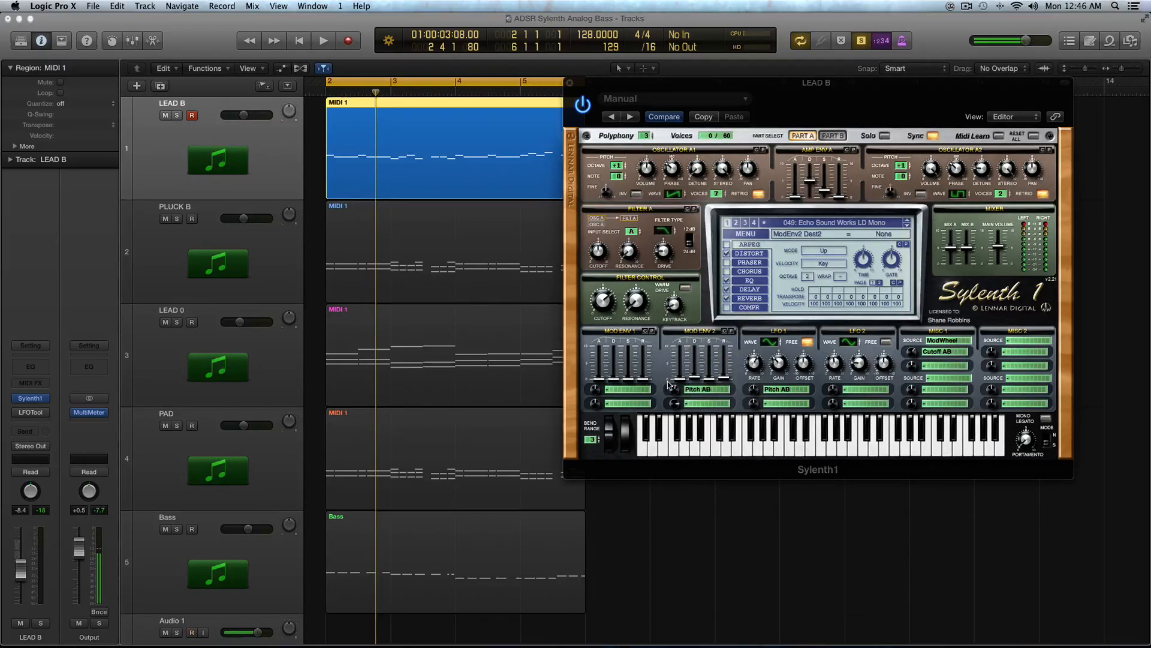
# Step: Audition the region, then route Mod Env 2's second destination back to Pitch AB
pyautogui.press('space')
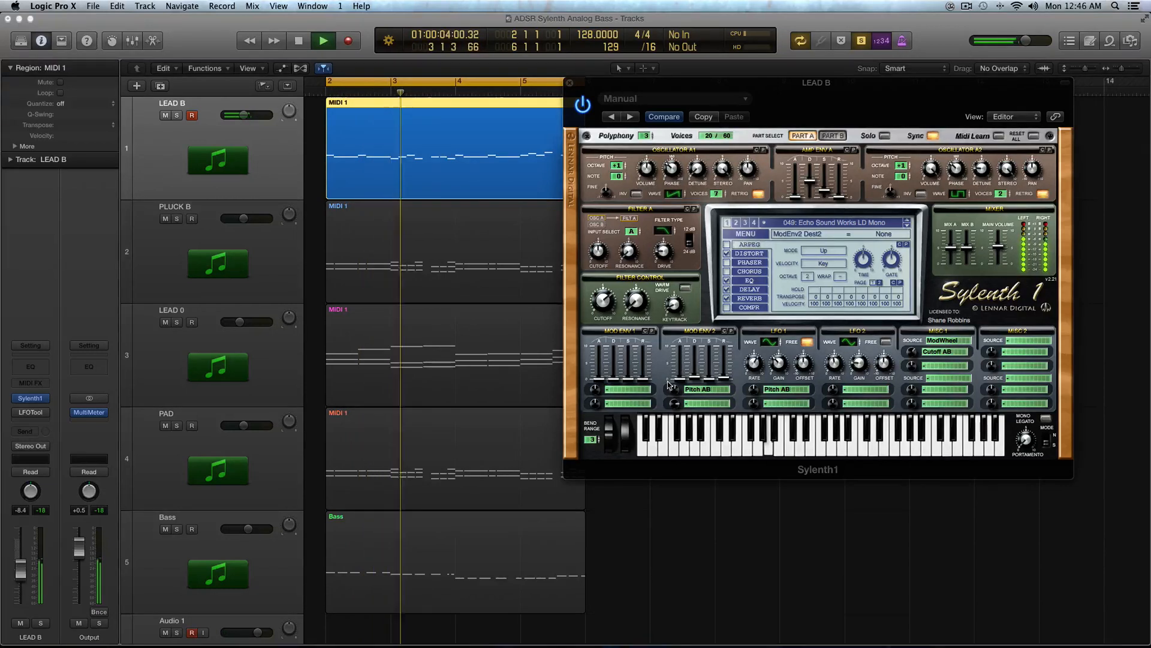
pyautogui.press('space')
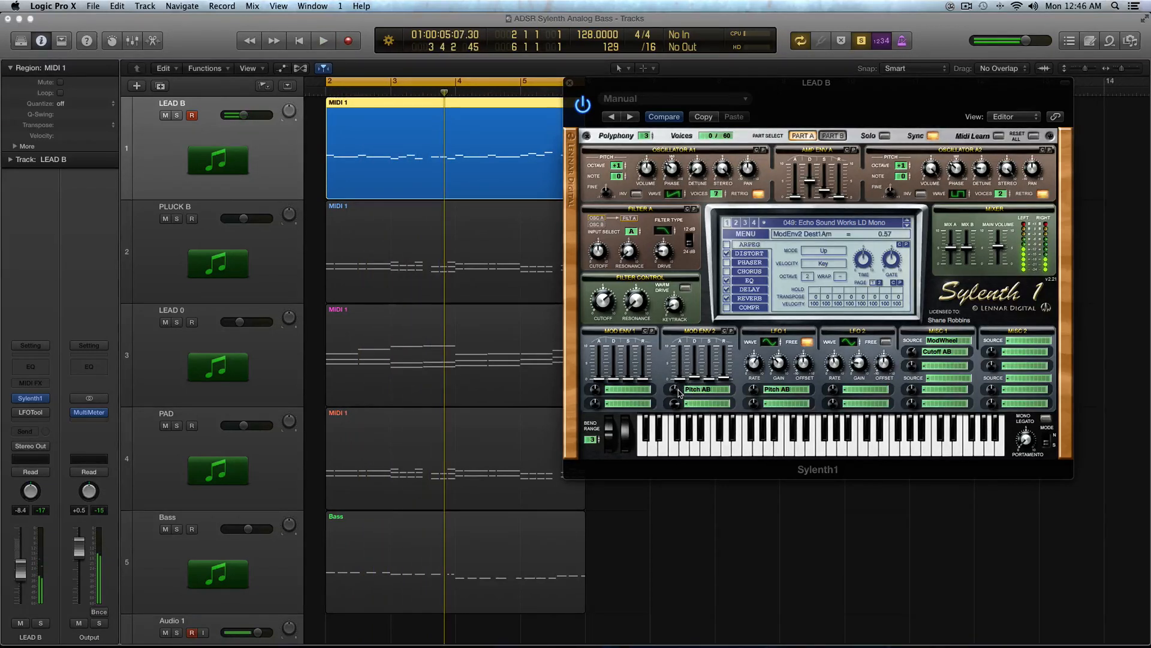
pyautogui.click(700, 402)
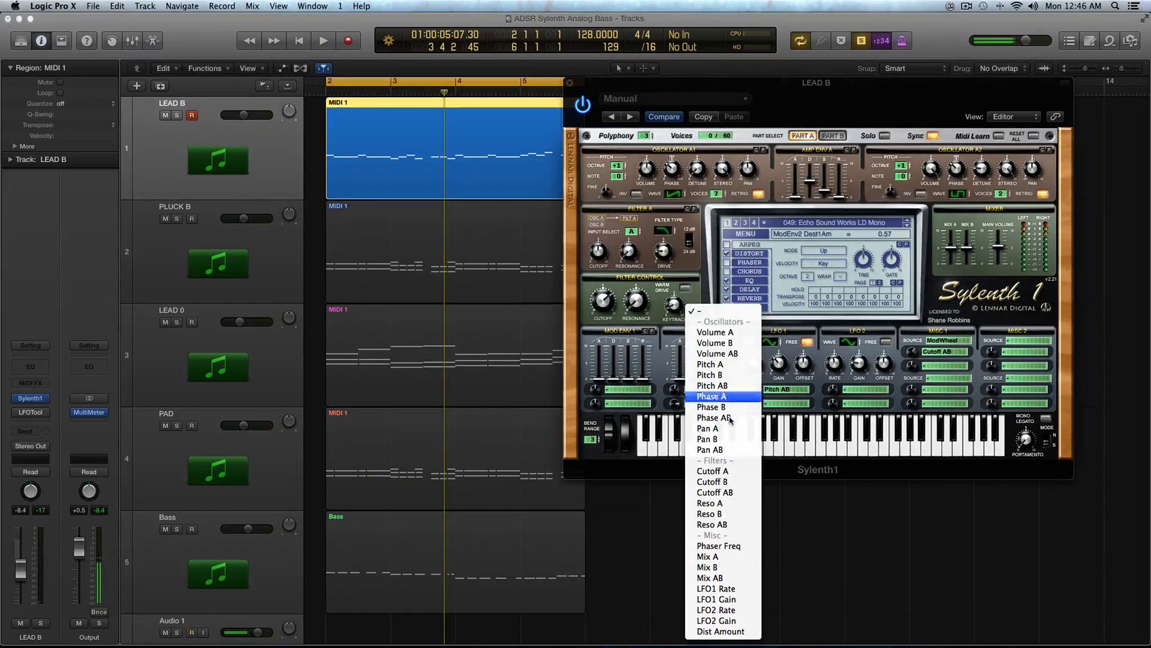
pyautogui.click(743, 385)
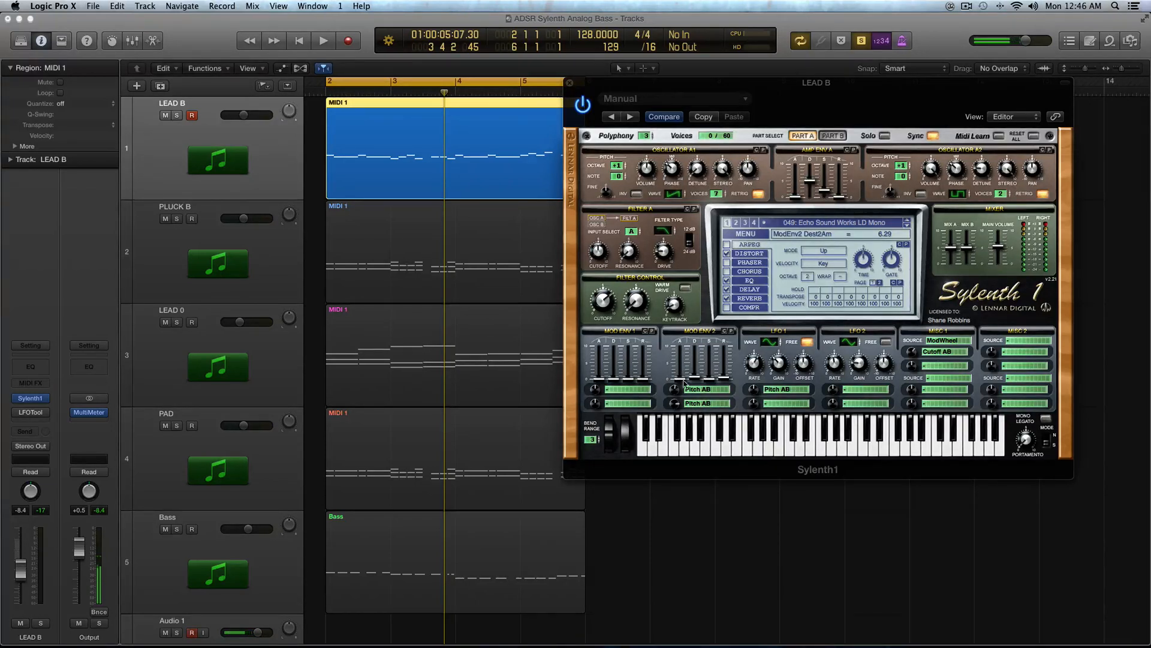
# Step: Route Mod Env 1's first destination to Phase AB and raise its modulation amount
pyautogui.click(701, 406)
pyautogui.click(663, 407)
pyautogui.click(624, 393)
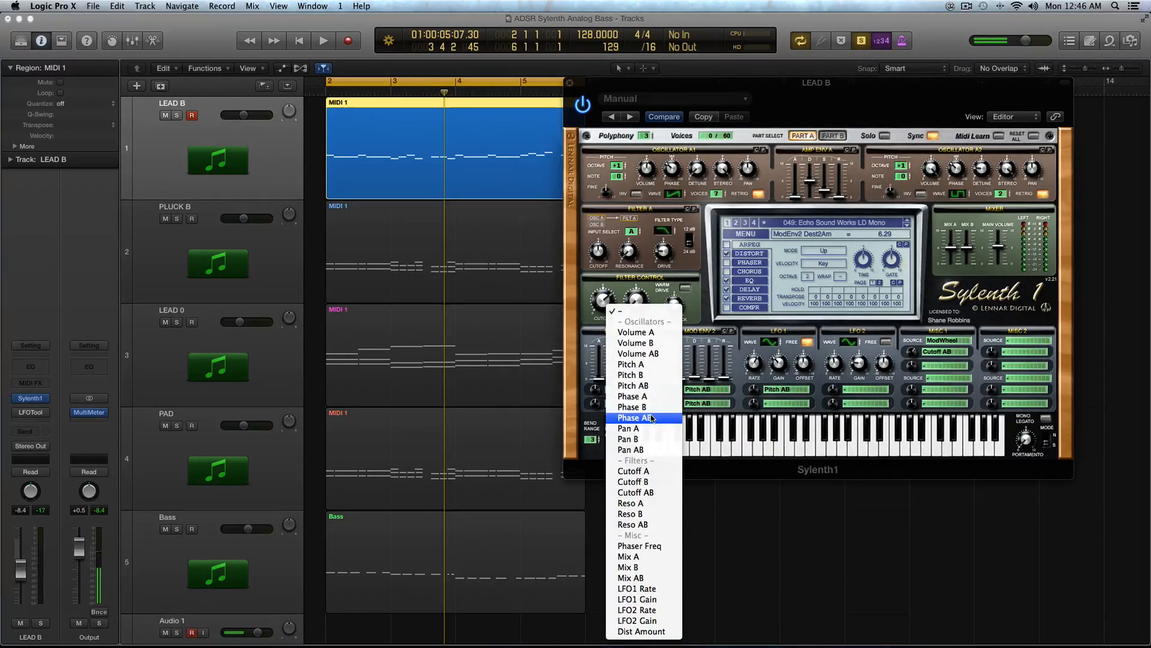
pyautogui.click(640, 415)
pyautogui.moveTo(595, 389); pyautogui.dragTo(618, 365)
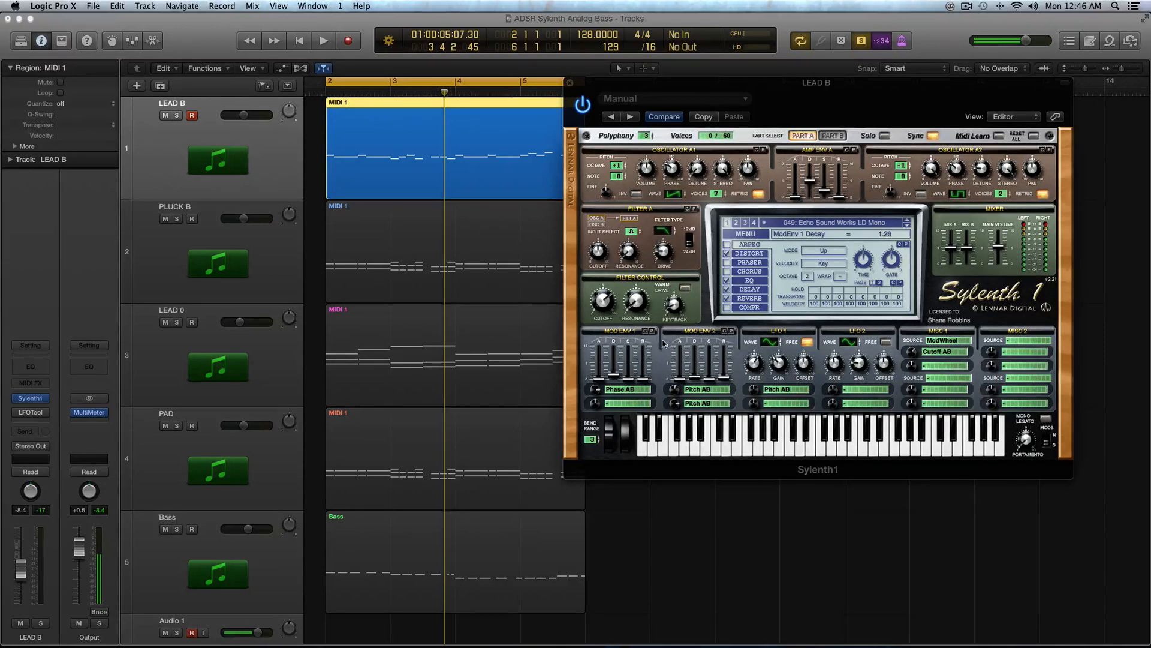
# Step: Switch to Part B, set Mod Env 1's first destination to Pan A, and return to Part A
pyautogui.click(623, 393)
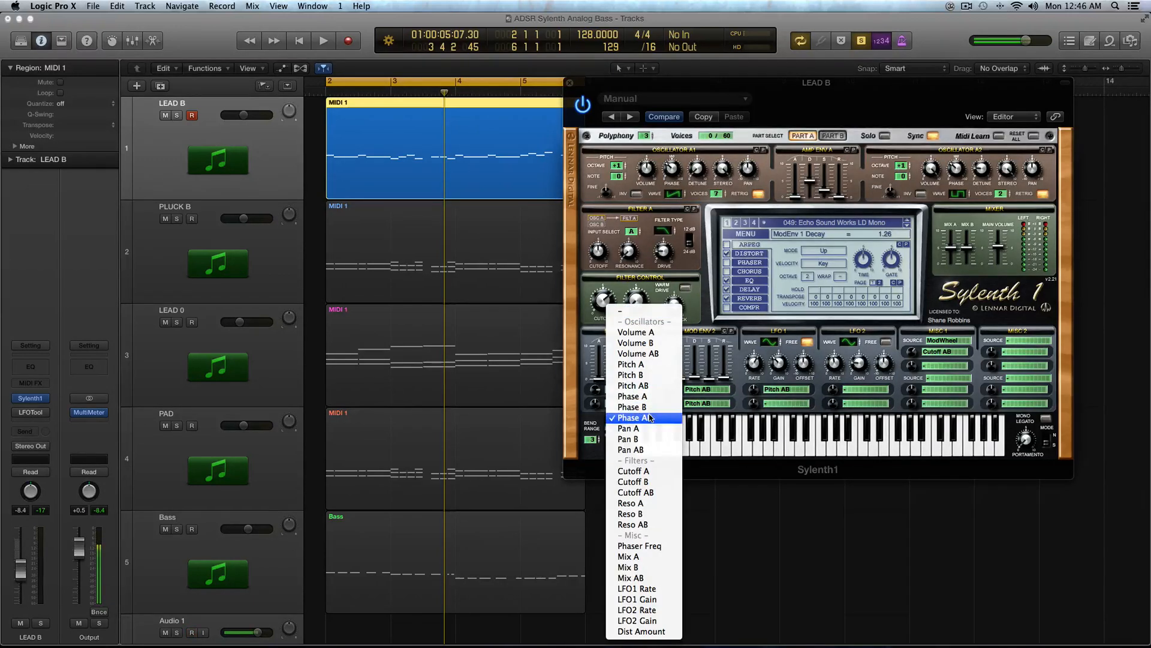
pyautogui.click(722, 360)
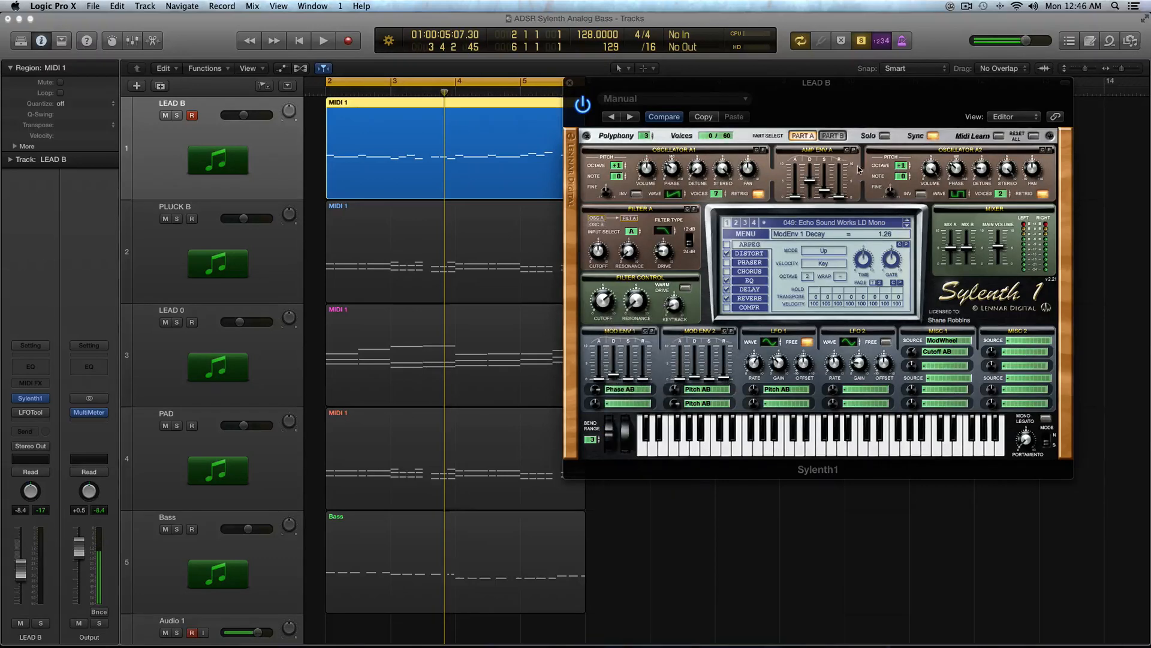
pyautogui.click(832, 136)
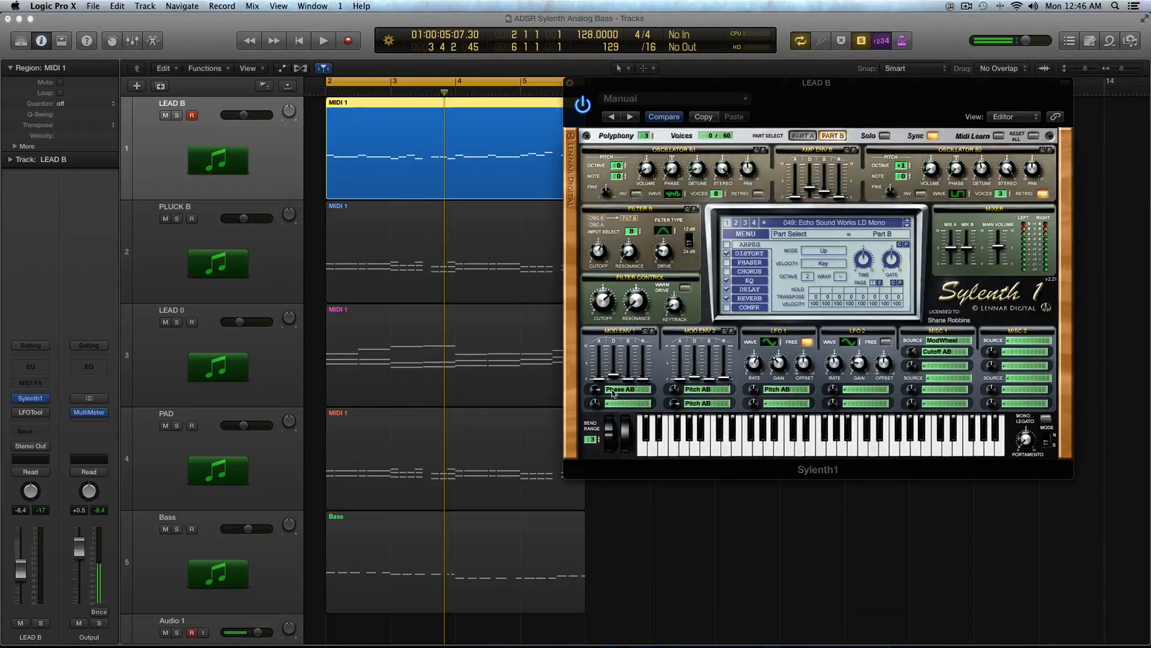
pyautogui.click(612, 391)
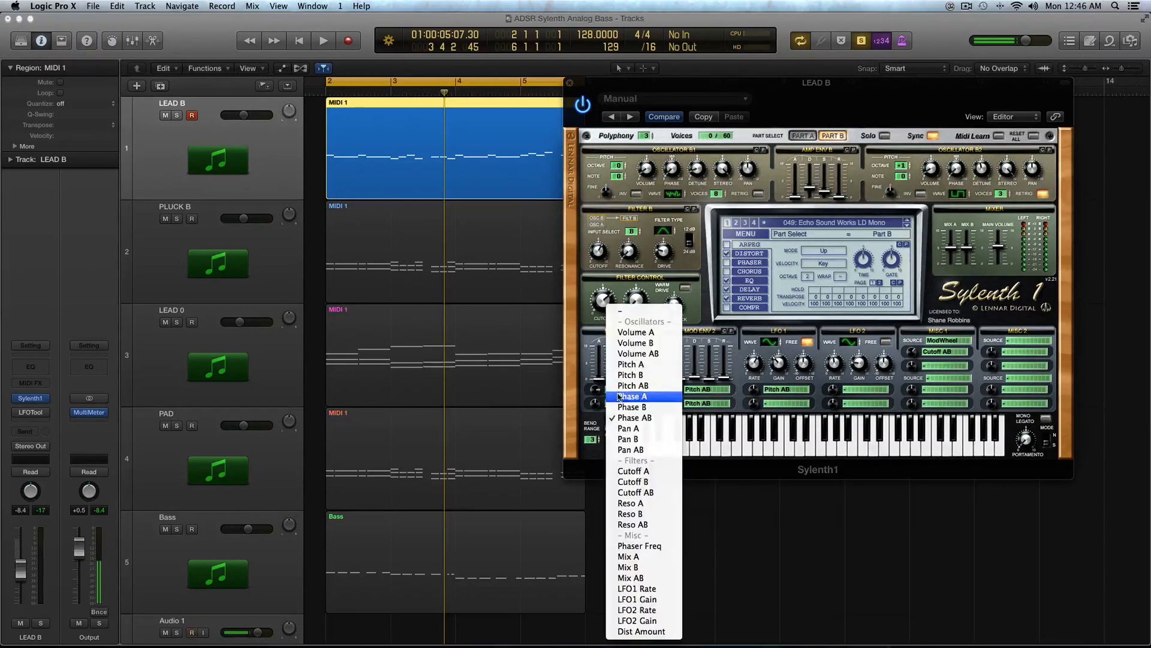
pyautogui.click(646, 429)
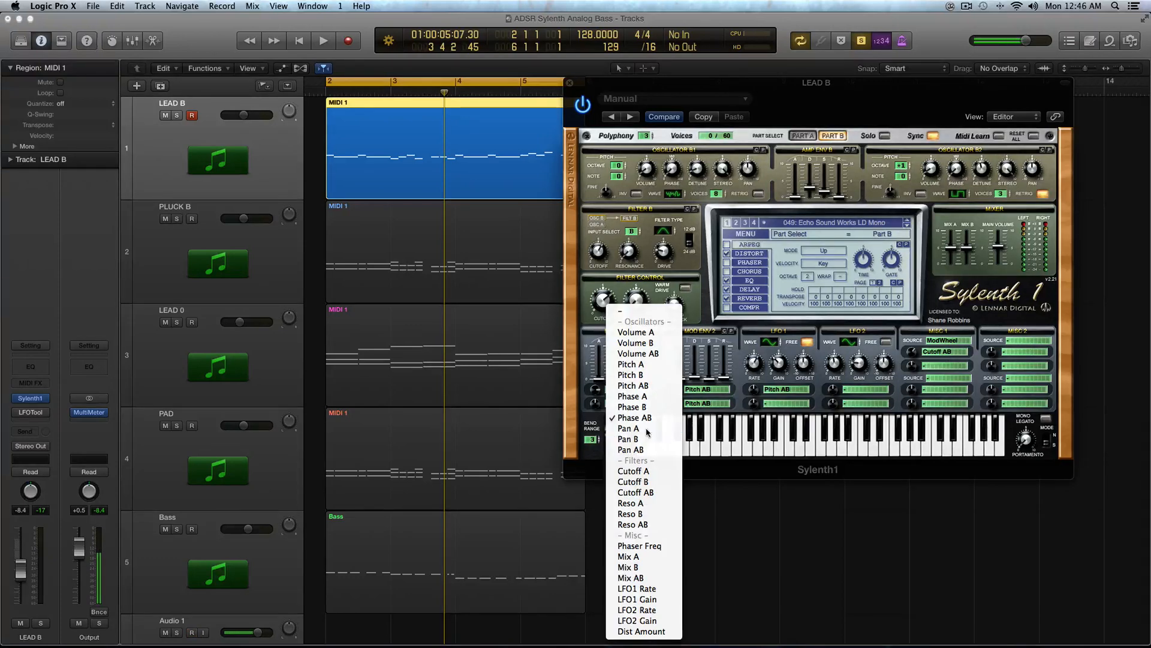
pyautogui.click(797, 137)
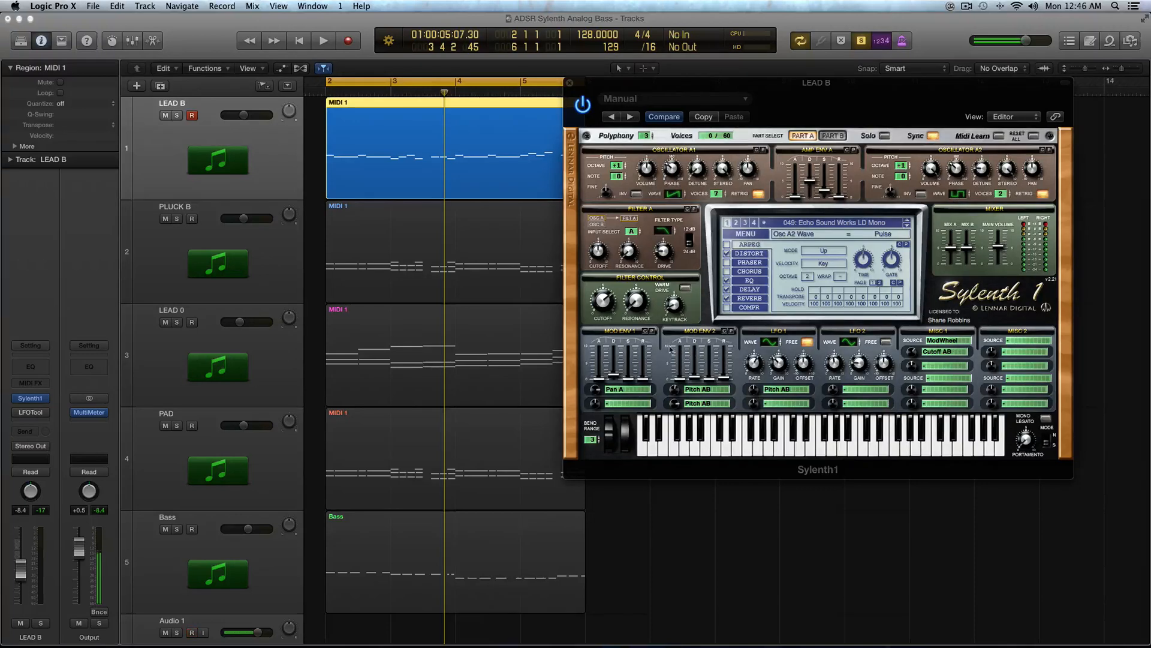
# Step: Change Mod Env 1's first destination to Phase A and audition the region
pyautogui.click(620, 390)
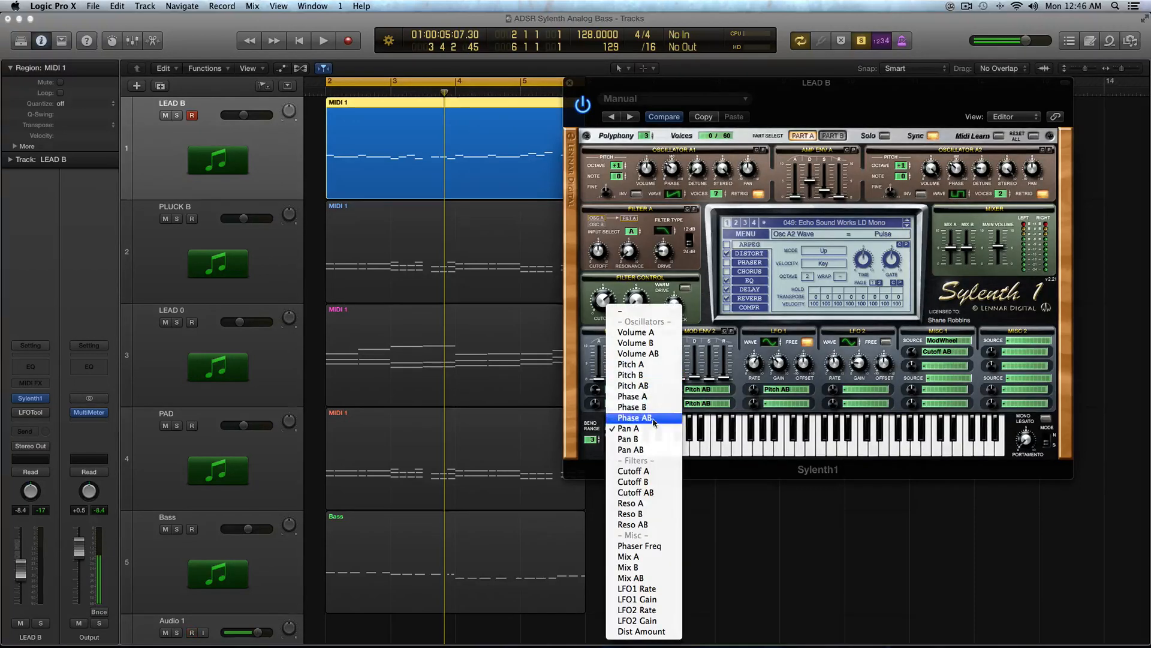
pyautogui.click(654, 397)
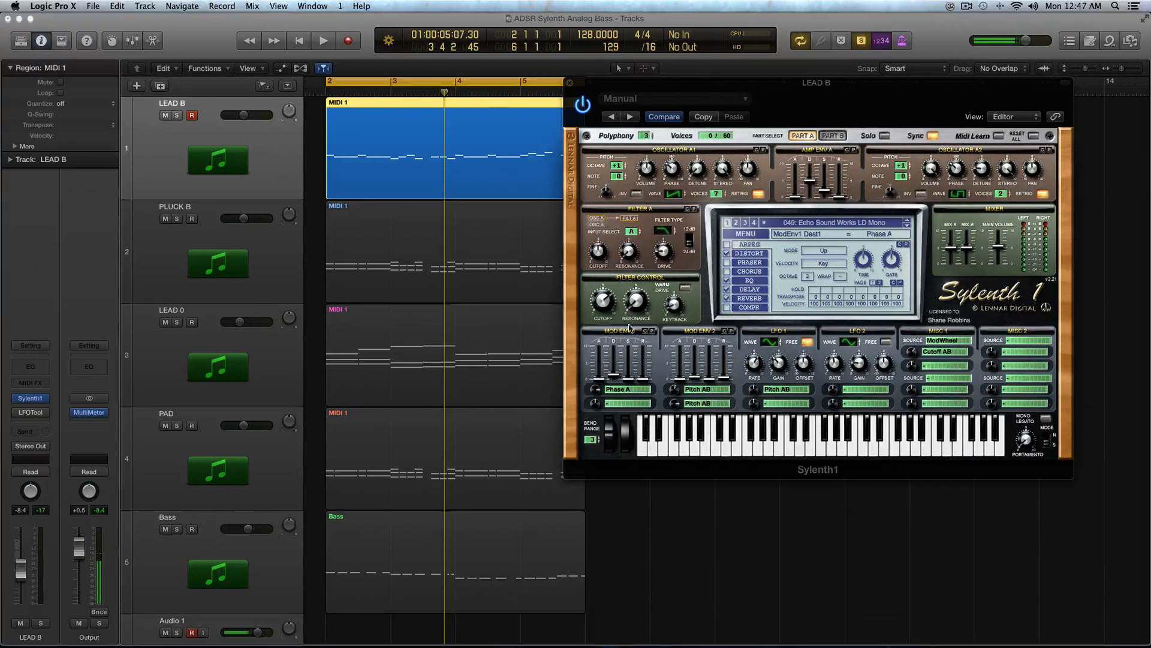
pyautogui.press('space')
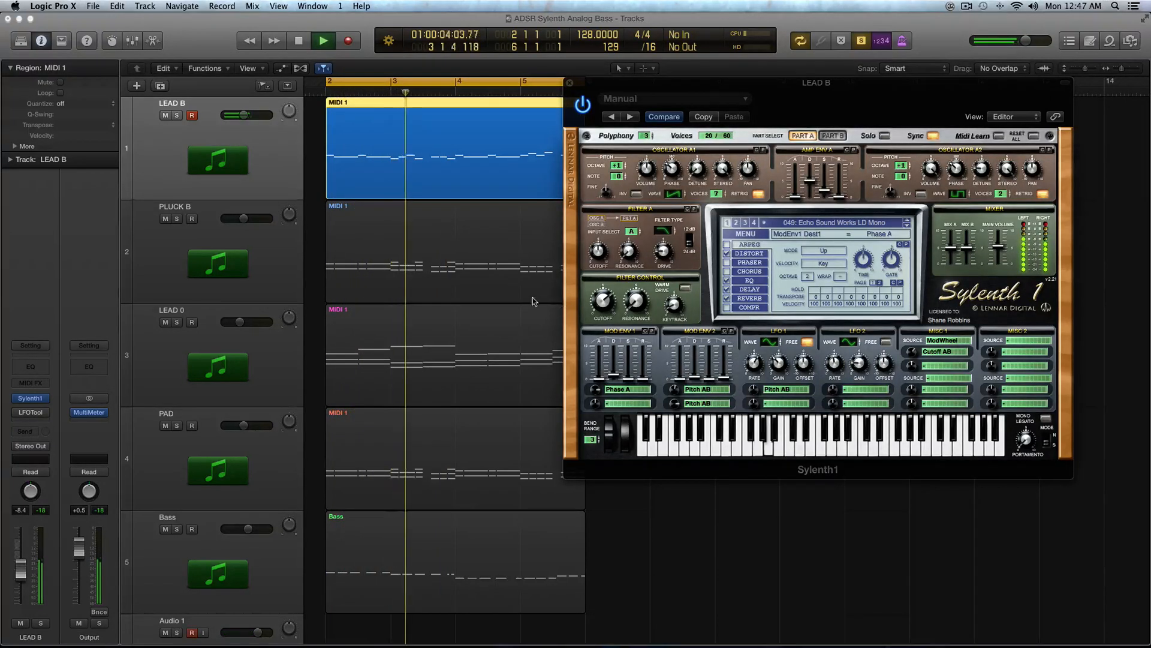
pyautogui.press('space')
# Step: Solo the LEAD B and PLUCK B regions together, play them, and nudge LEAD B's volume
pyautogui.hotkey('ctrl', 's')
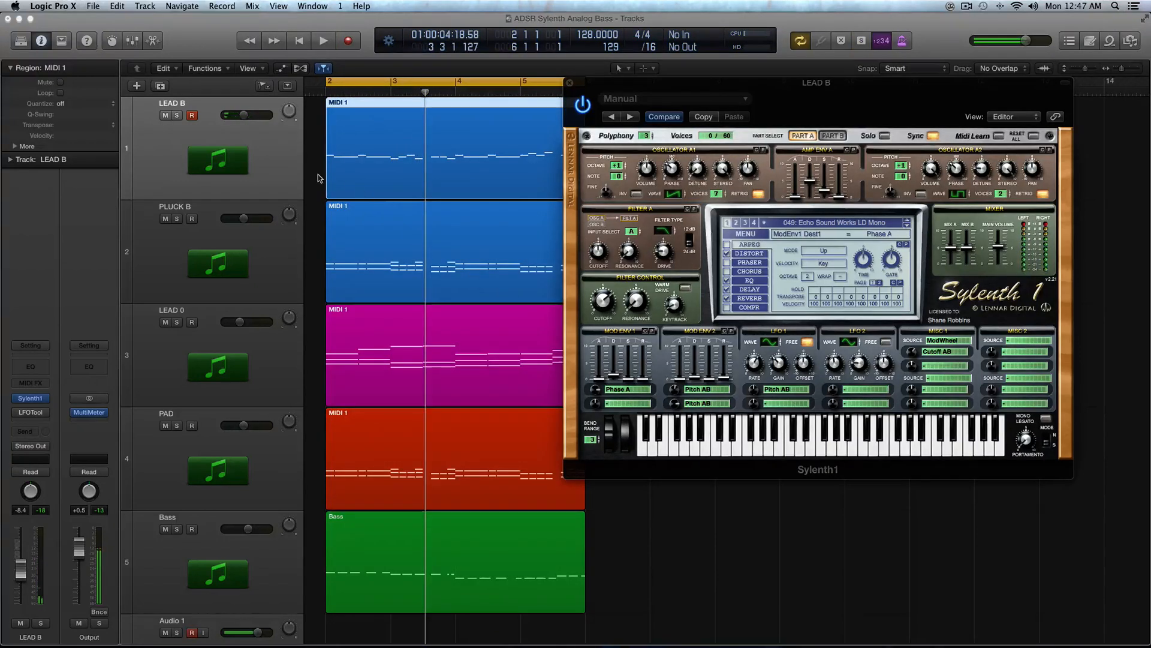
pyautogui.keyDown('shift'); pyautogui.click(429, 286); pyautogui.keyUp('shift')
pyautogui.scroll(-1, 430, 286)
pyautogui.hotkey('ctrl', 's')
pyautogui.press('space')
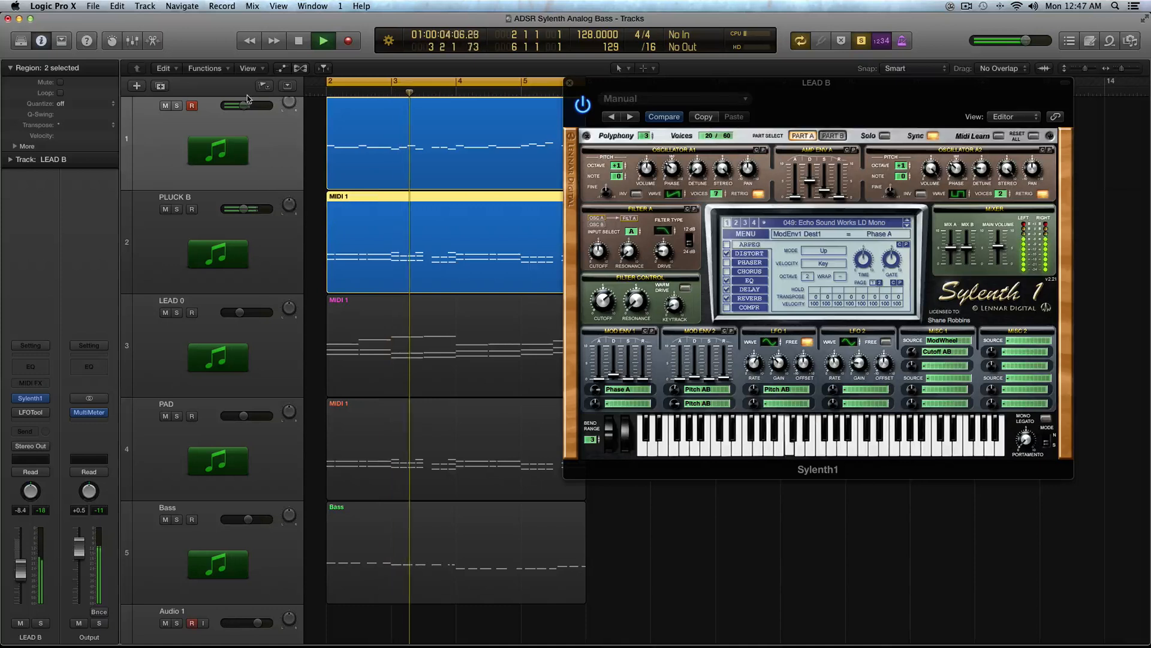
pyautogui.moveTo(246, 106); pyautogui.dragTo(252, 107)
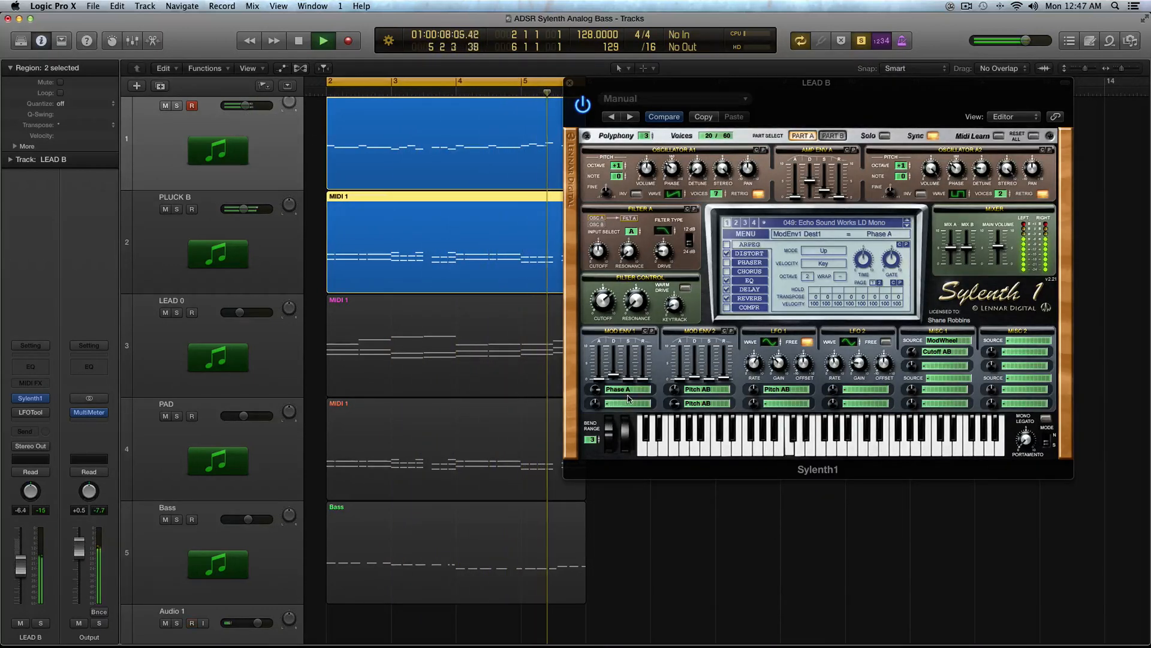
# Step: Clear Mod Env 1's destination and both Mod Env 2 destinations, then stop playback
pyautogui.click(629, 396)
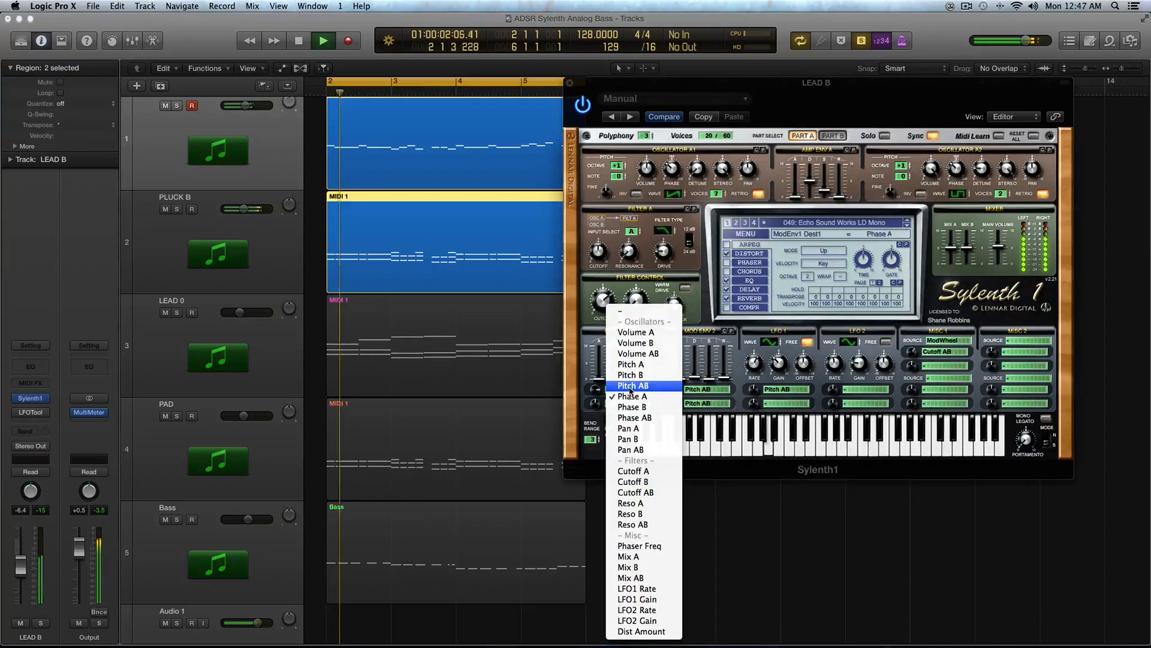
pyautogui.click(621, 314)
pyautogui.click(706, 389)
pyautogui.click(707, 315)
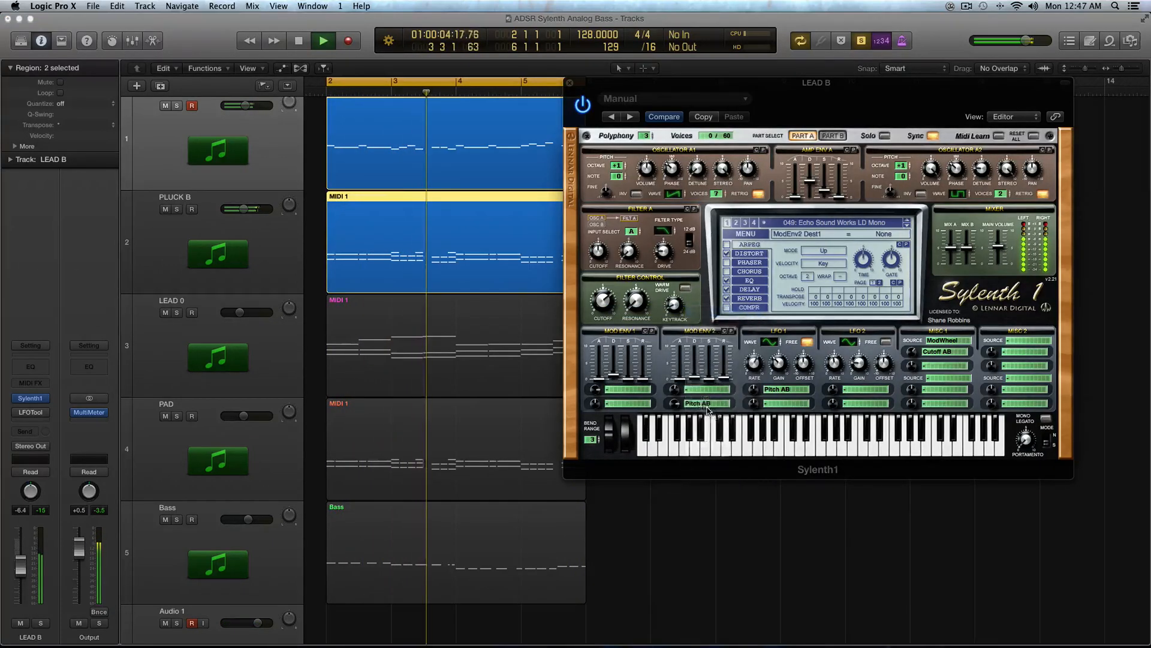
pyautogui.click(707, 410)
pyautogui.click(703, 315)
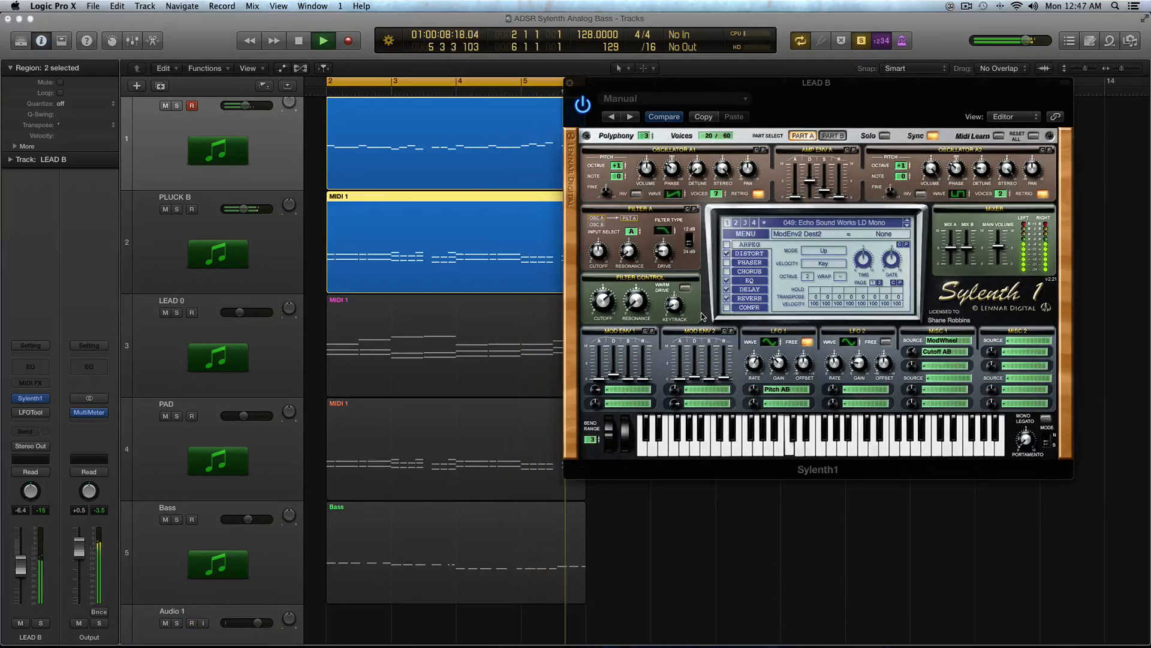
pyautogui.press('space')
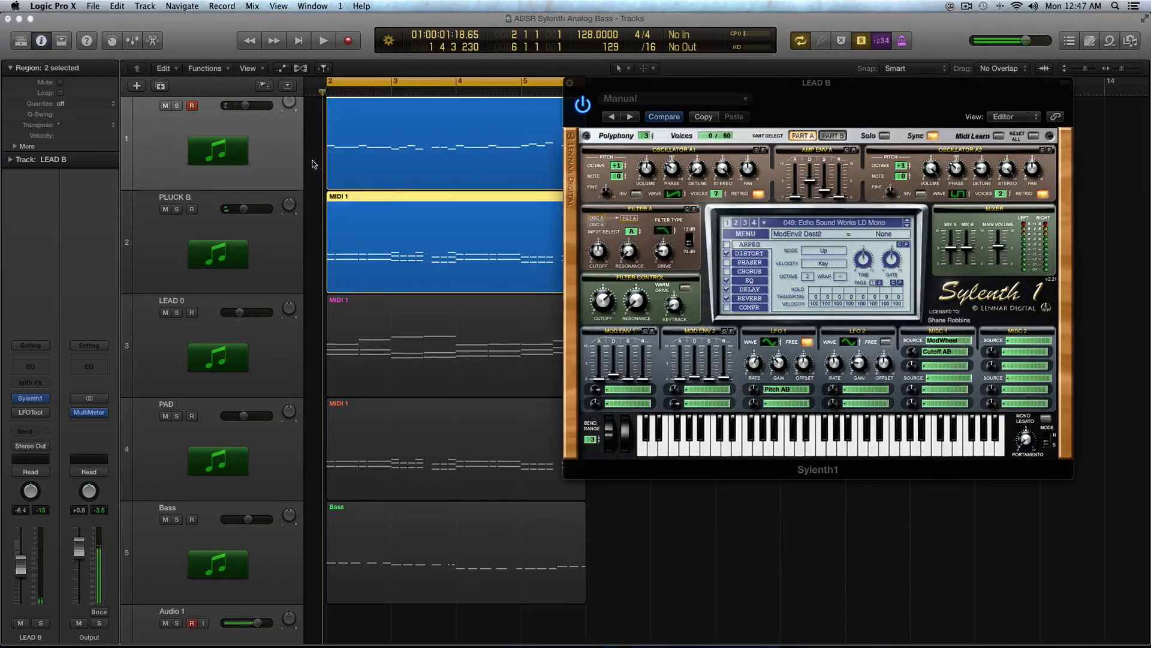
# Step: Select the LEAD B region alone and play it for comparison
pyautogui.click(369, 162)
pyautogui.press('space')
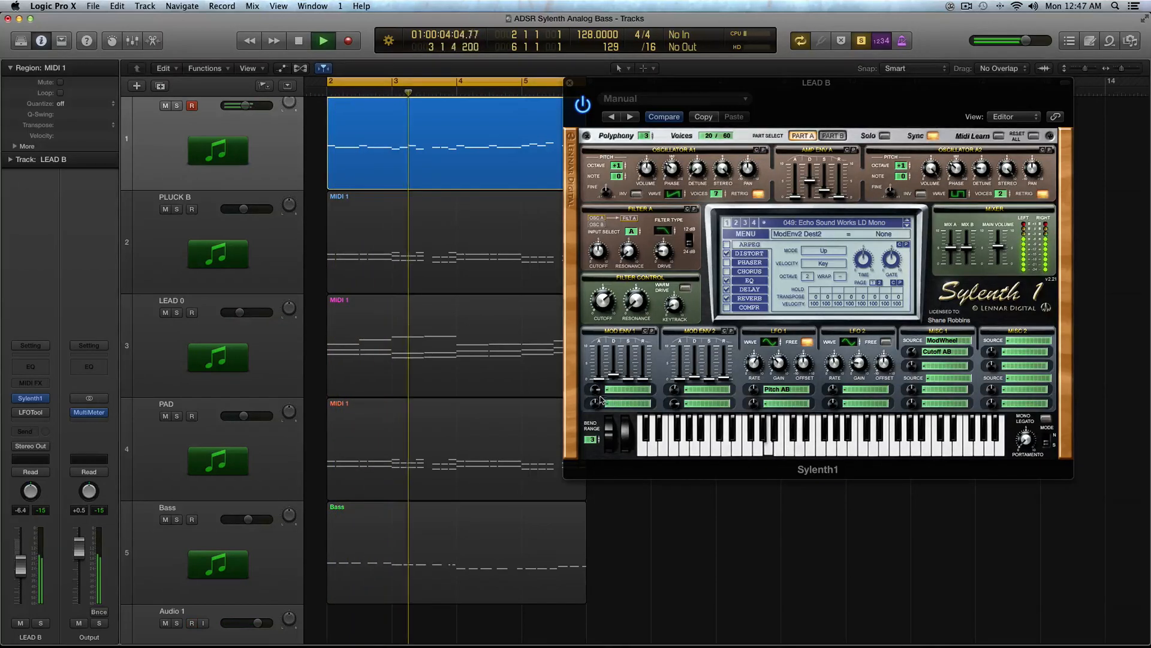
pyautogui.press('space')
# Step: Route Mod Env 1's first destination to Phase A and both Mod Env 2 destinations to Pitch AB
pyautogui.click(619, 391)
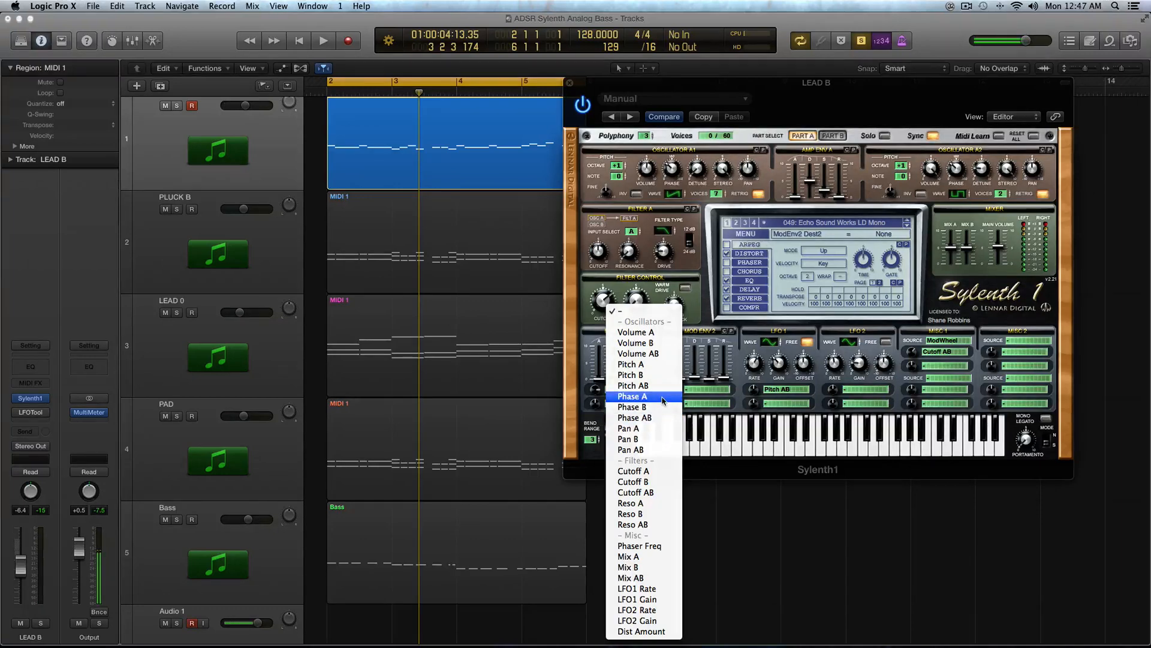
pyautogui.click(659, 396)
pyautogui.click(700, 391)
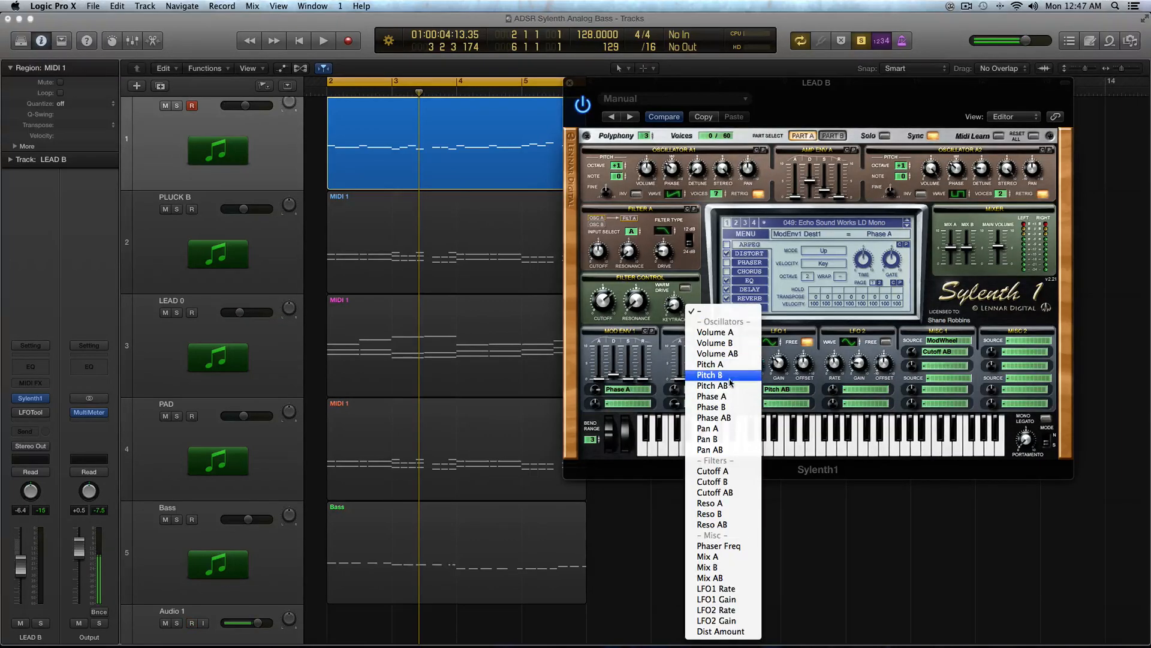
pyautogui.click(732, 390)
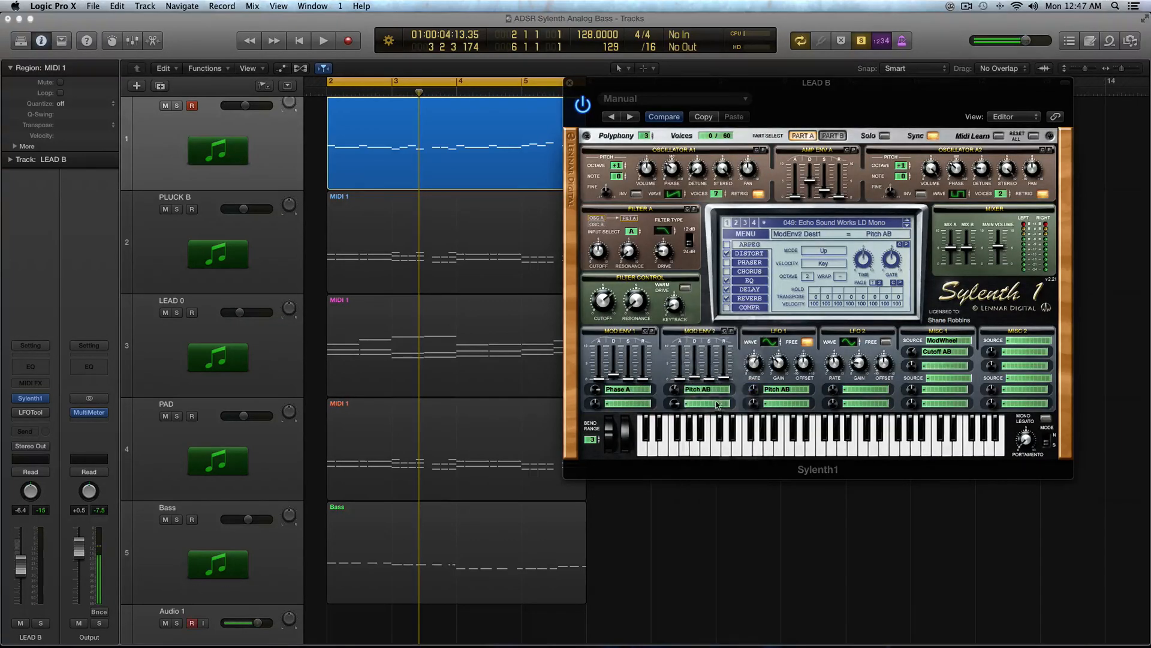
pyautogui.click(716, 406)
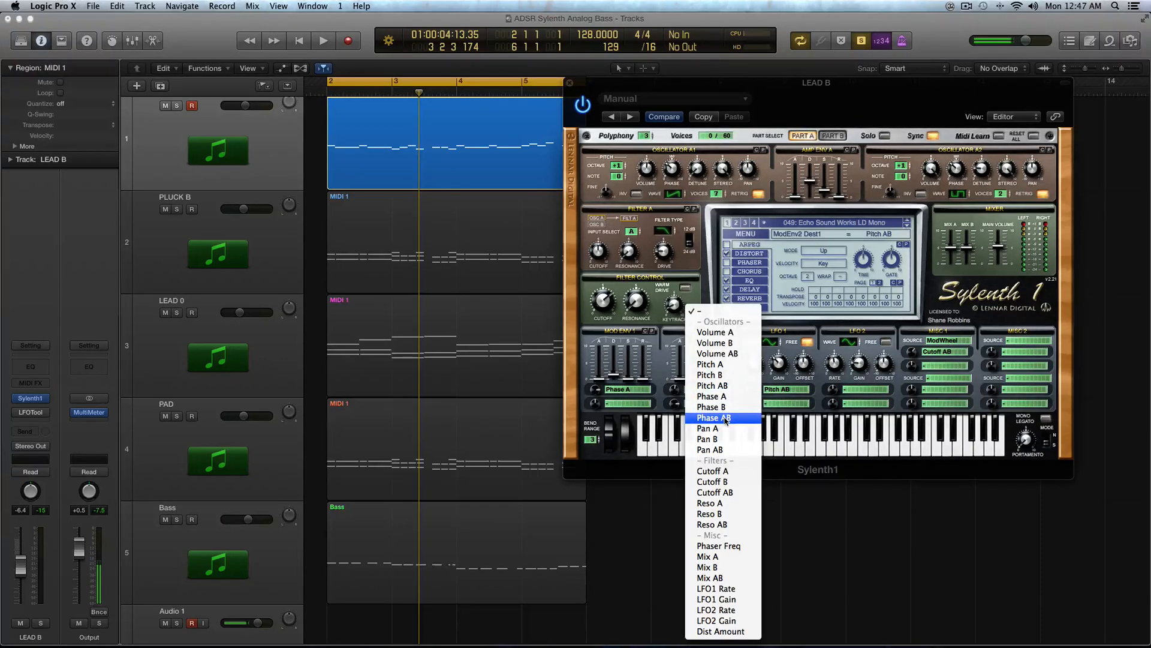
pyautogui.click(730, 390)
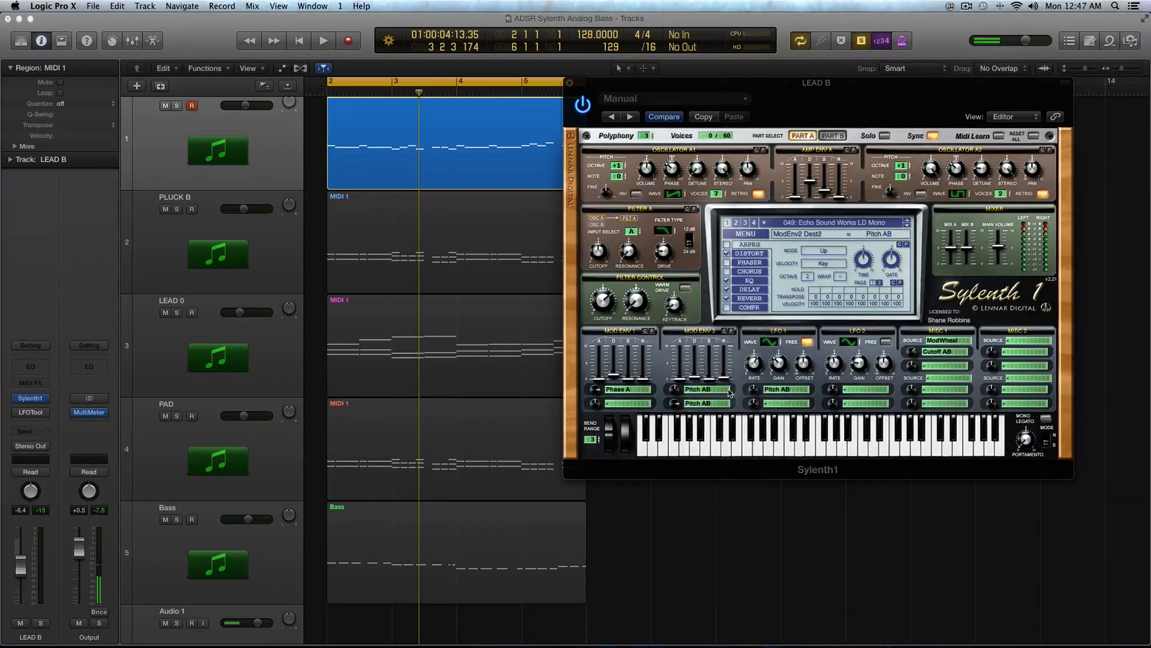
# Step: Select the LEAD B and PLUCK B regions together and play them
pyautogui.press('space')
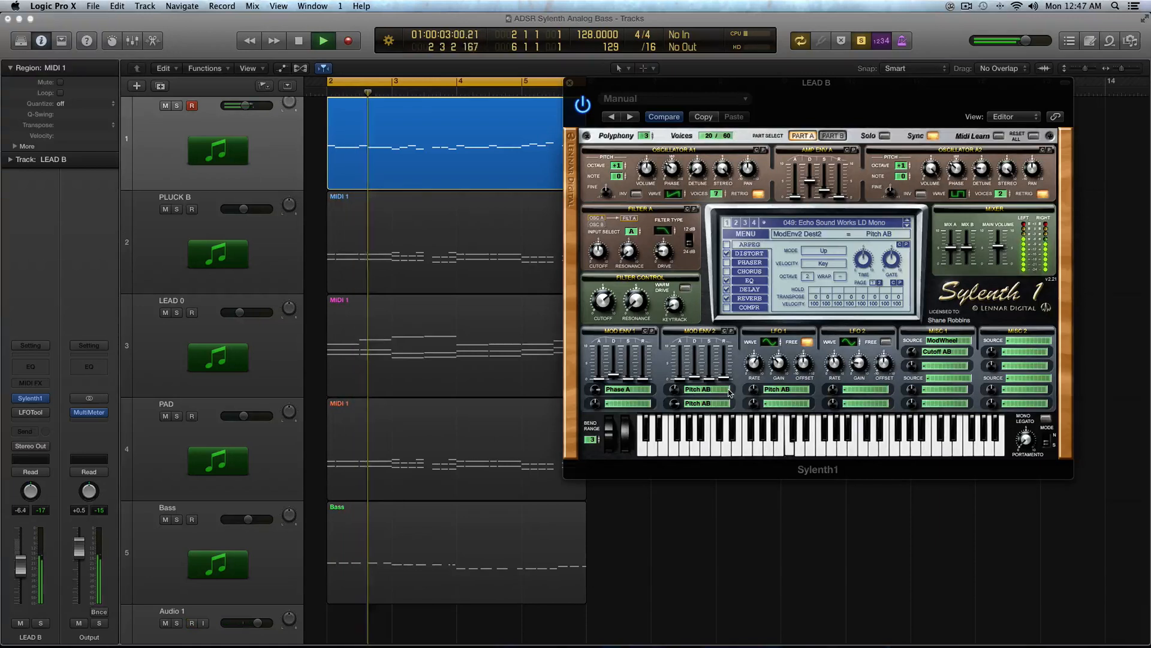
pyautogui.press('super+a')
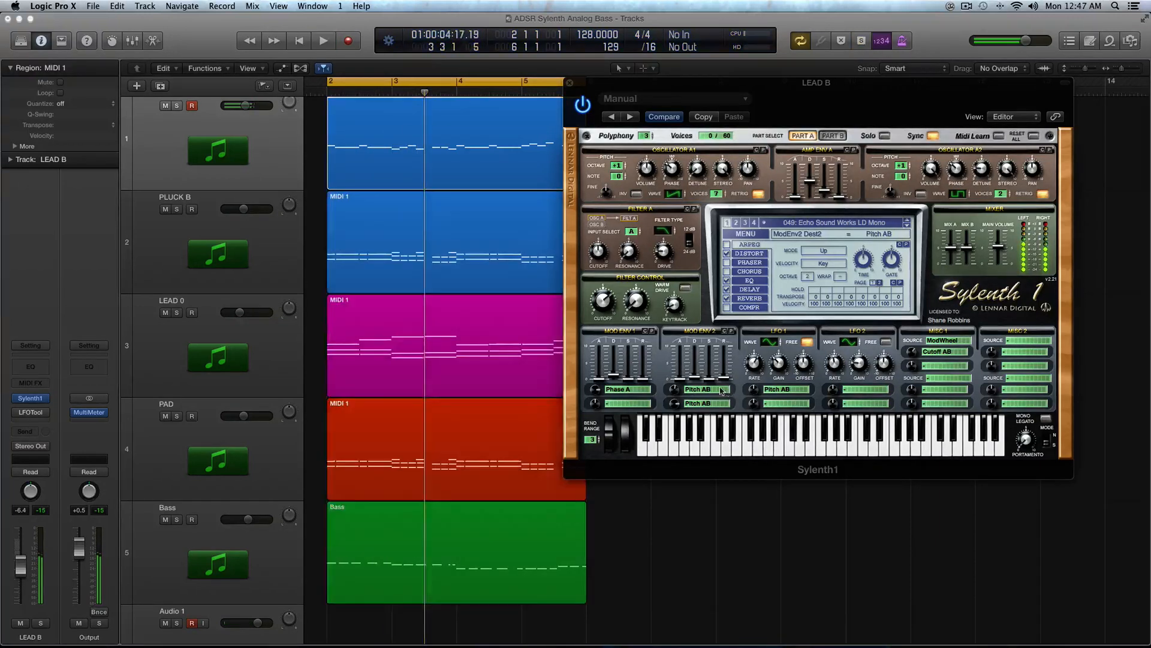
pyautogui.press('space')
pyautogui.moveTo(313, 165); pyautogui.dragTo(558, 258)
pyautogui.press('space')
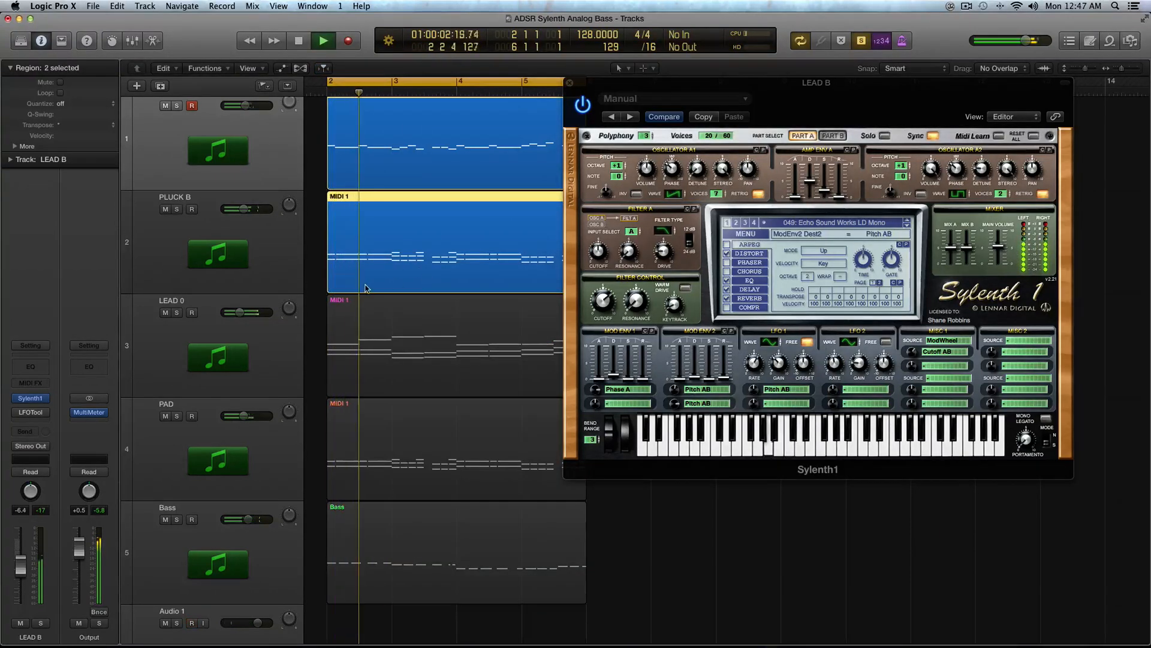
# Step: Close the Sylenth1 window and stop playback
pyautogui.scroll(4, 396, 300)
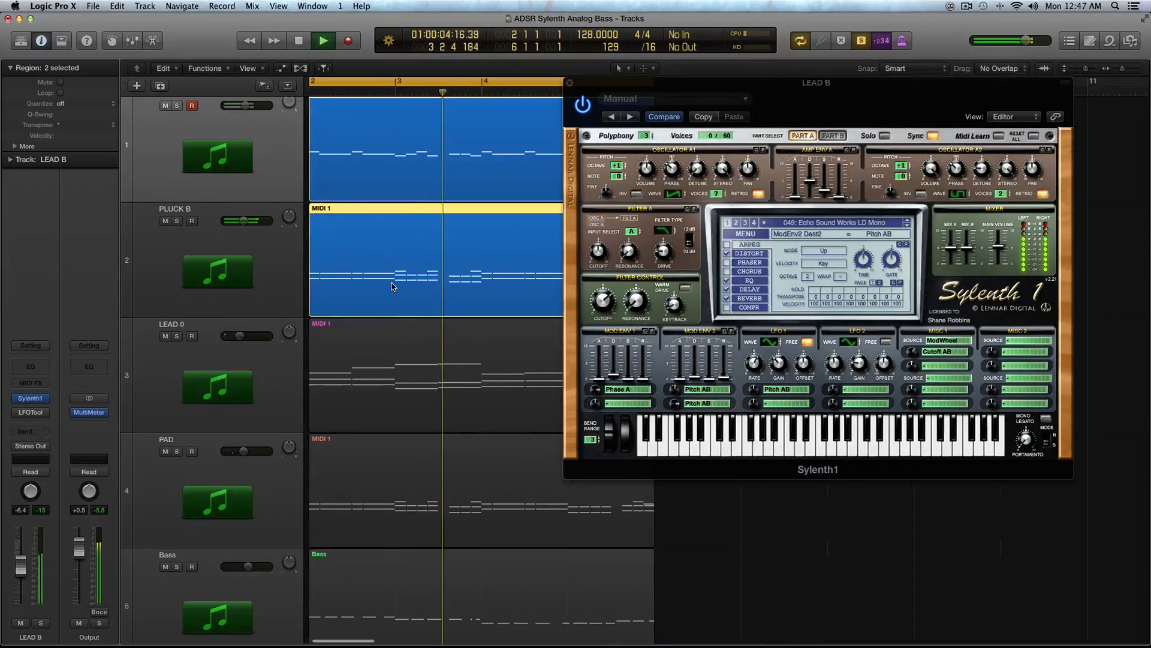
pyautogui.click(570, 82)
pyautogui.press('space')
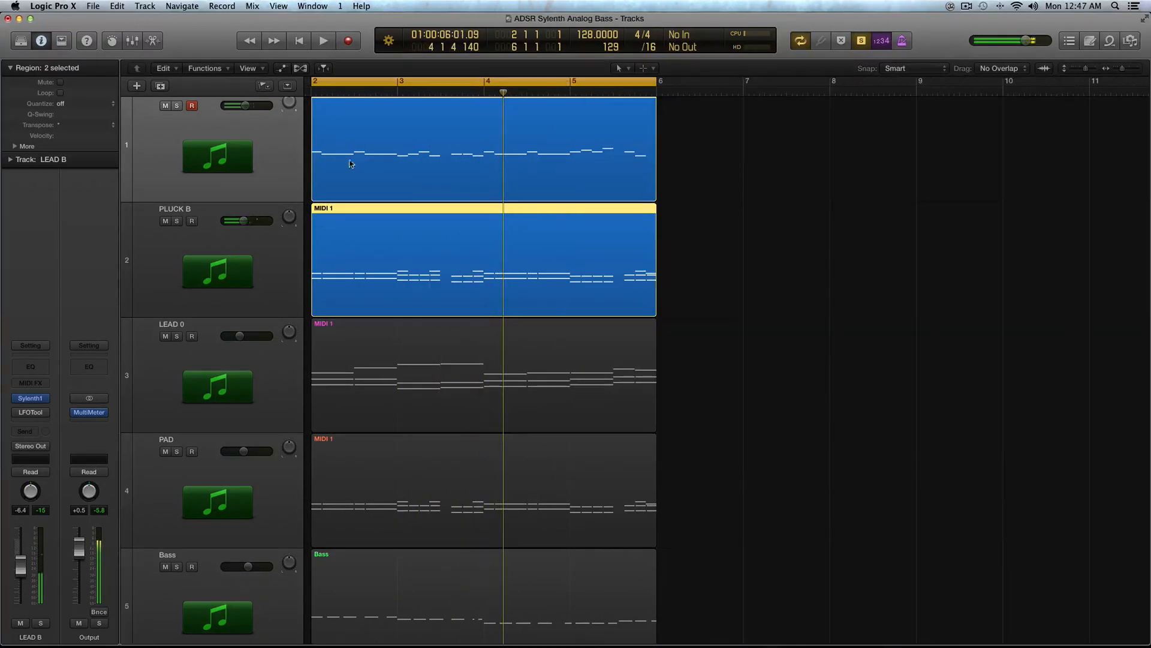
# Step: Open the PLUCK B track's Sylenth1 instead of LEAD B's and move its window aside
pyautogui.click(566, 162)
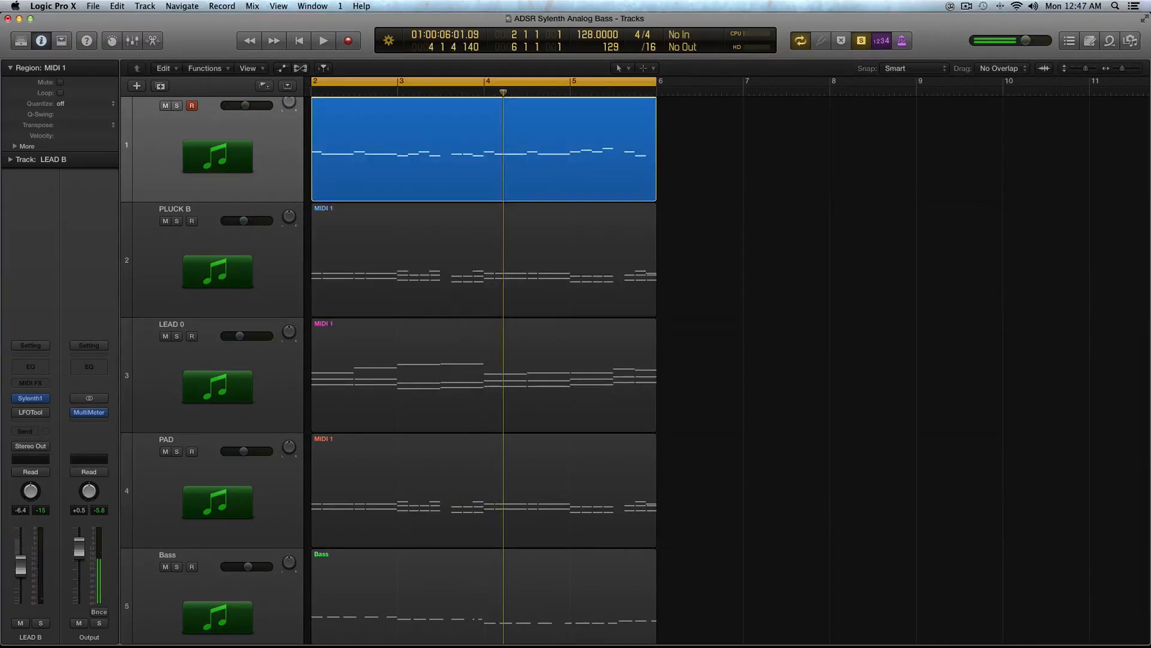
pyautogui.click(30, 398)
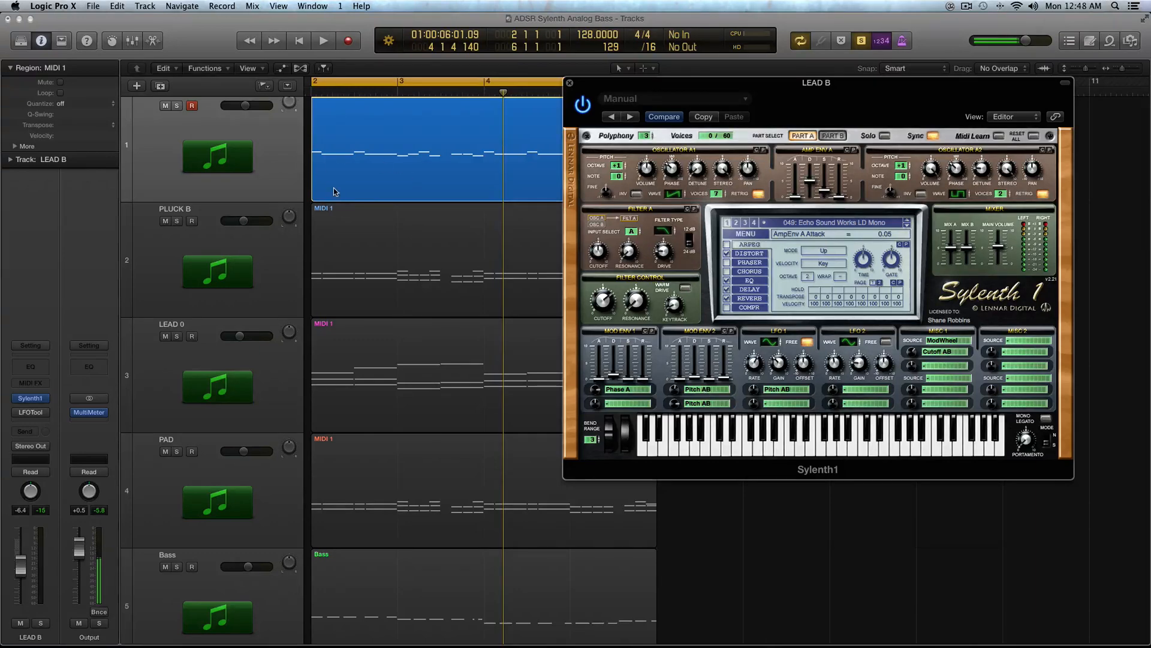
pyautogui.click(336, 251)
pyautogui.click(30, 398)
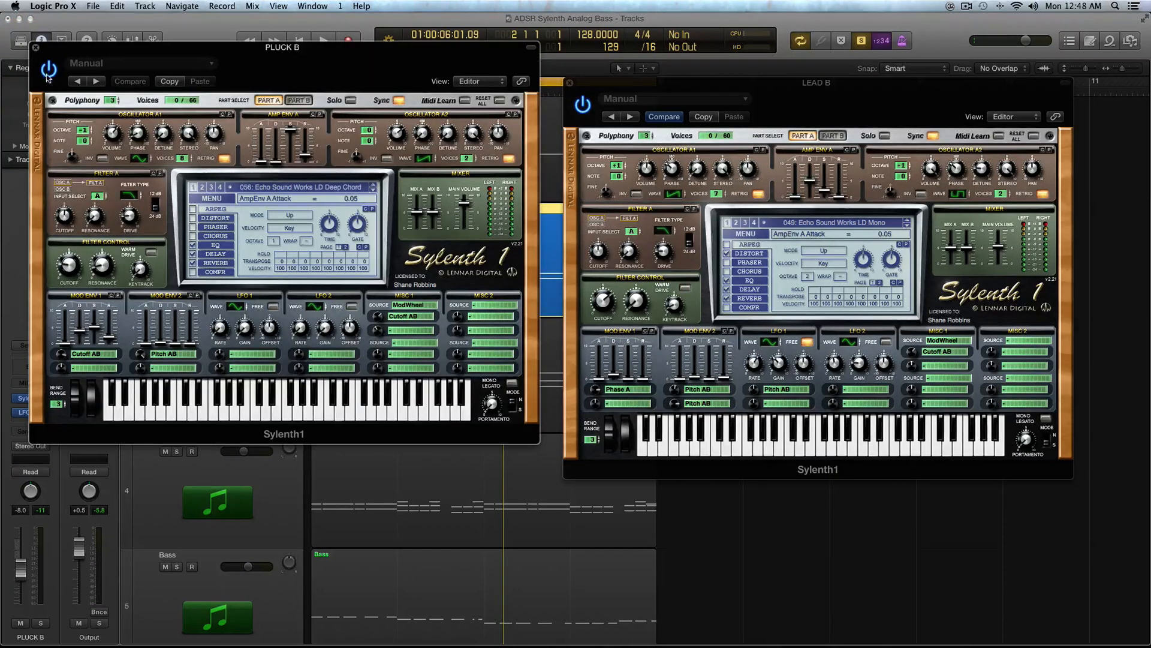
pyautogui.click(568, 84)
pyautogui.moveTo(384, 50); pyautogui.dragTo(1000, 57)
# Step: Clear the first destinations of PLUCK B's Mod Env 1 and Mod Env 2
pyautogui.press('space')
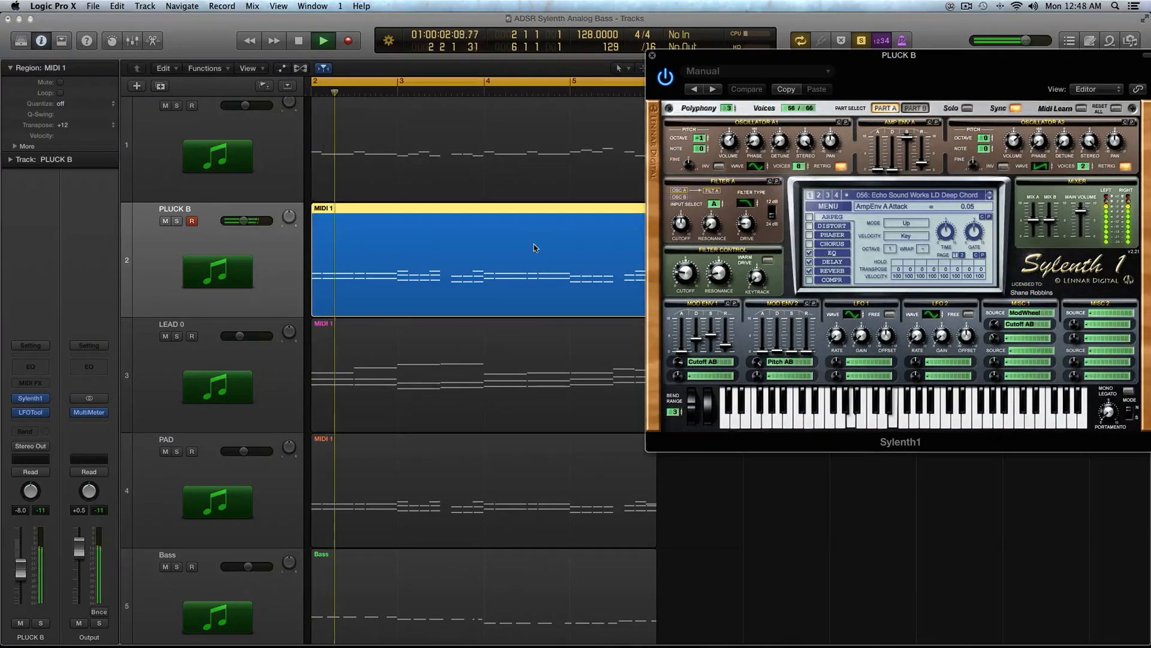
pyautogui.press('space')
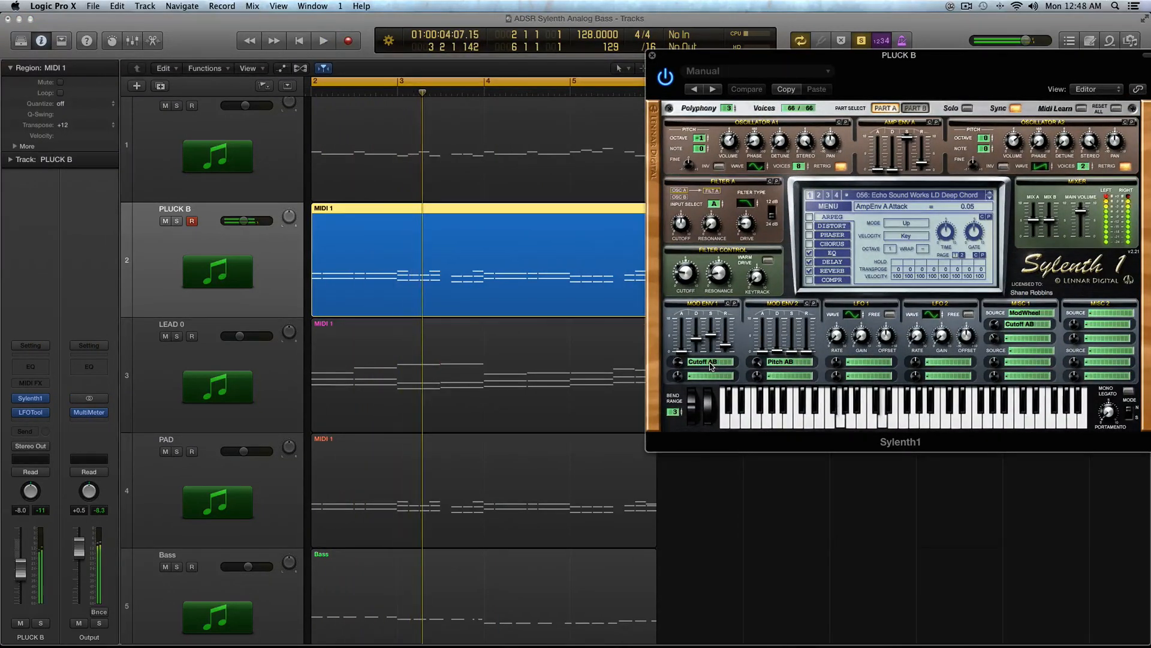
pyautogui.click(720, 363)
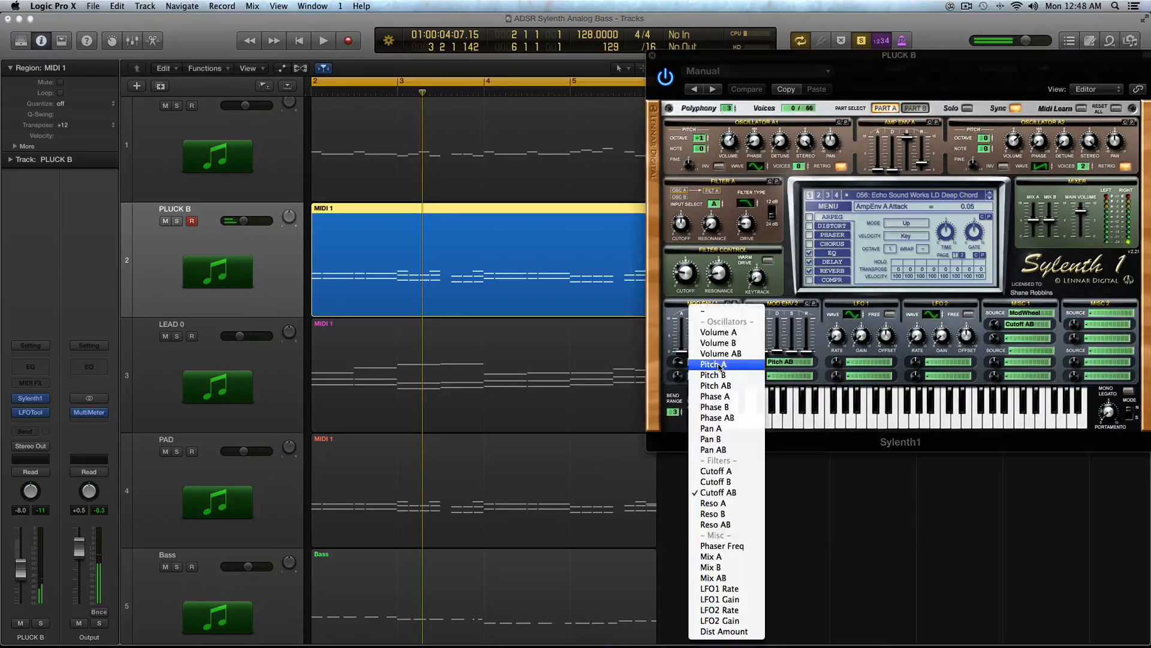
pyautogui.click(713, 318)
pyautogui.click(789, 364)
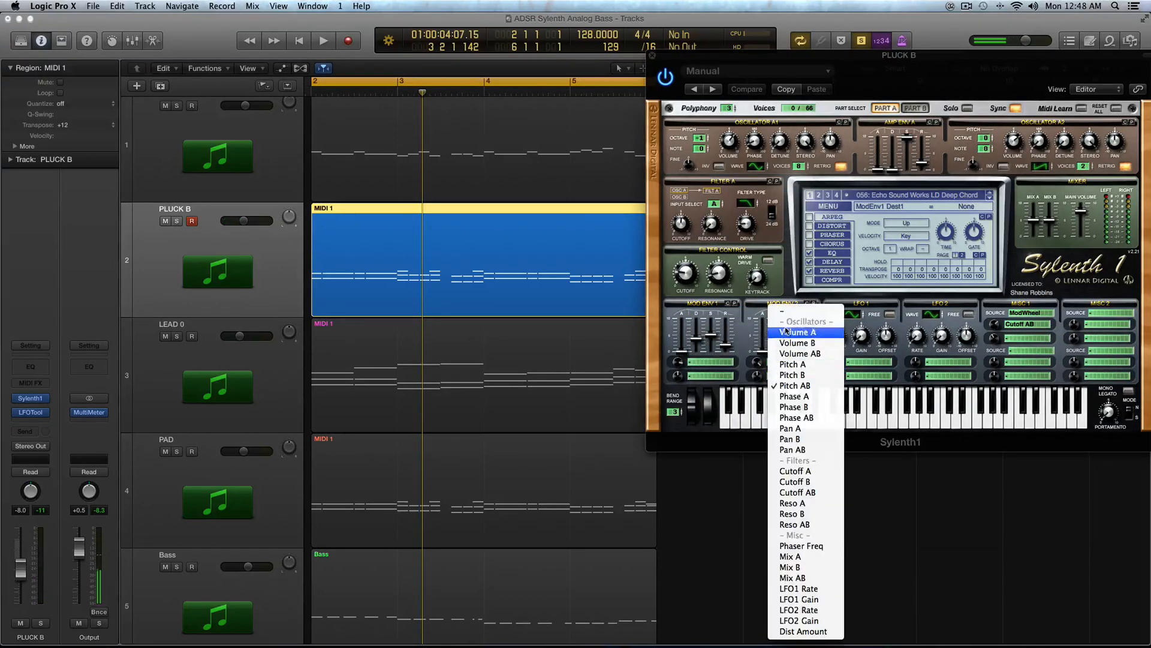
pyautogui.click(797, 313)
# Step: Play the PLUCK B region to hear it without envelope modulation
pyautogui.press('space')
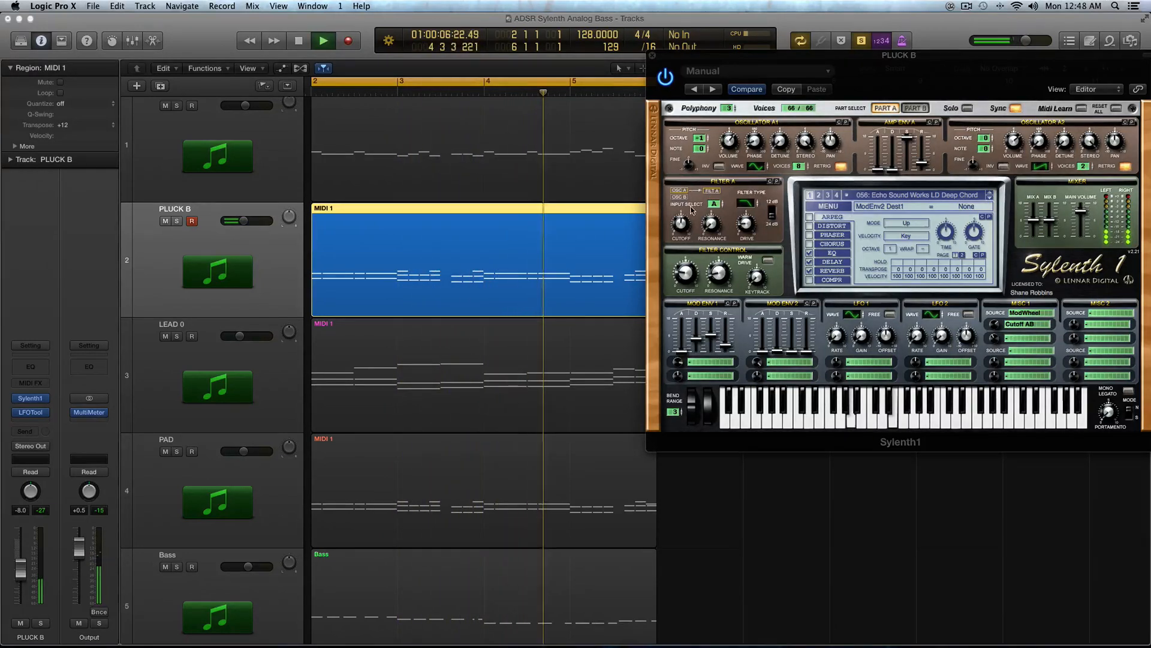
pyautogui.press('space')
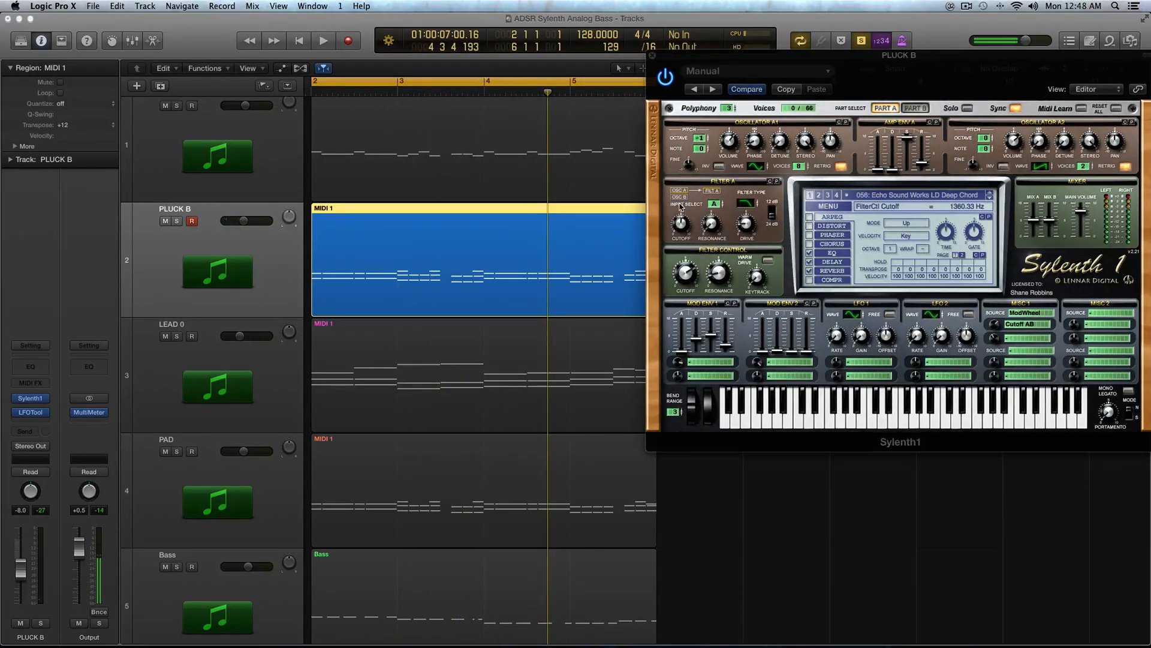
pyautogui.press('space')
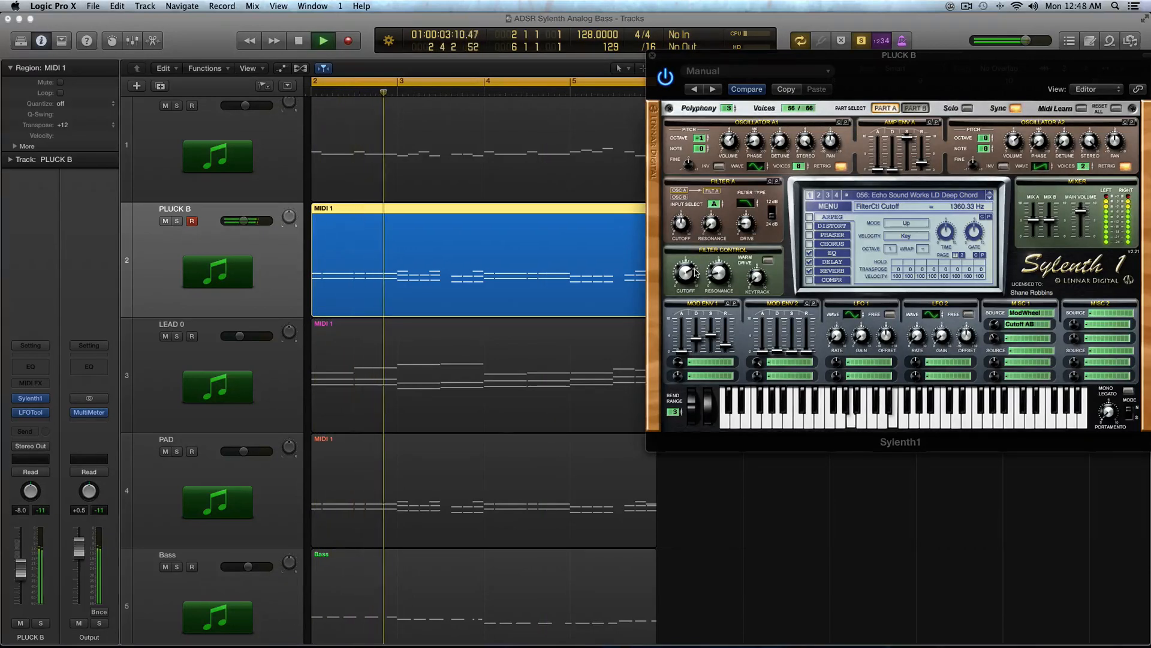
pyautogui.press('space')
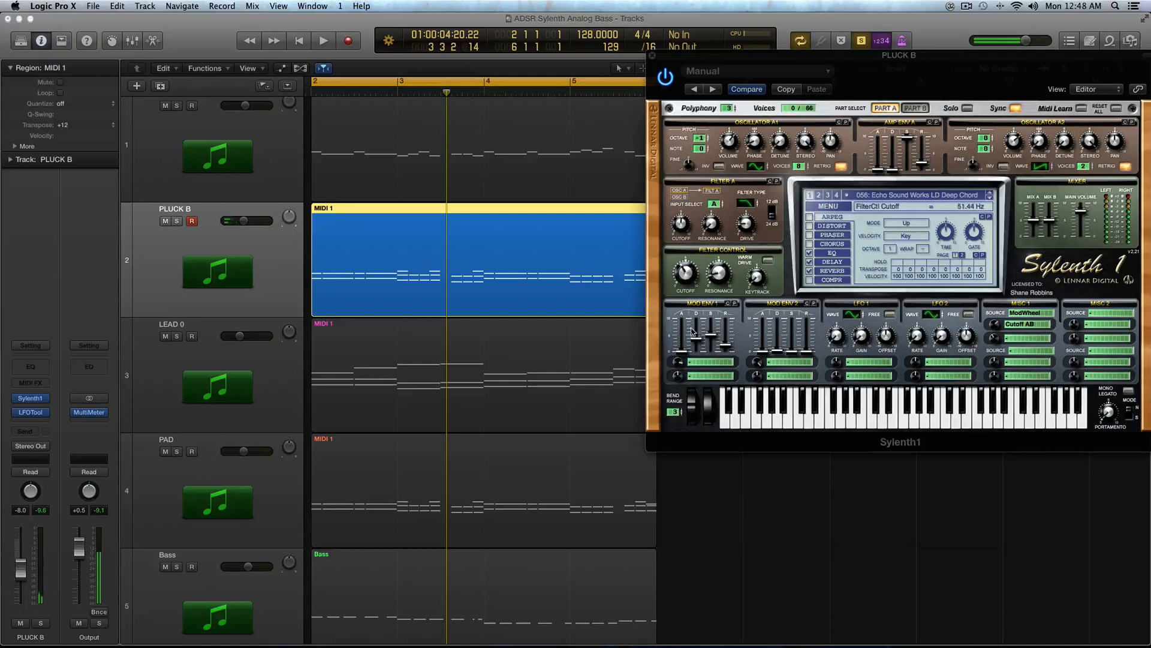
# Step: Restore Mod Env 1's first destination to Cutoff AB and nudge the filter cutoff down during playback
pyautogui.click(704, 364)
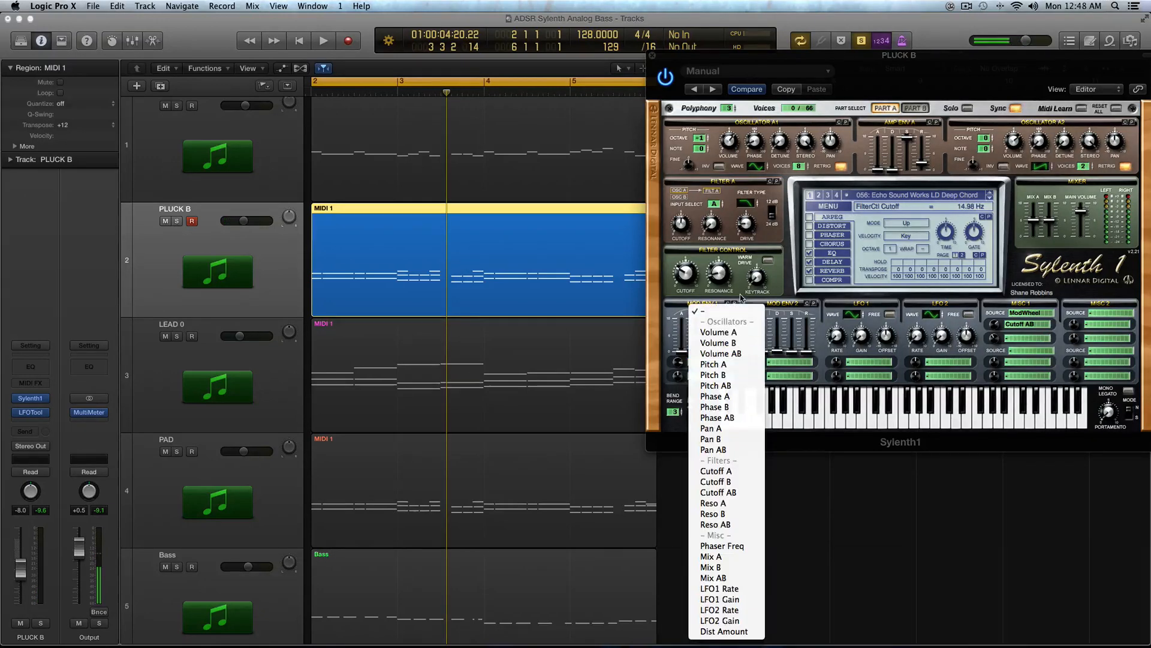
pyautogui.click(744, 492)
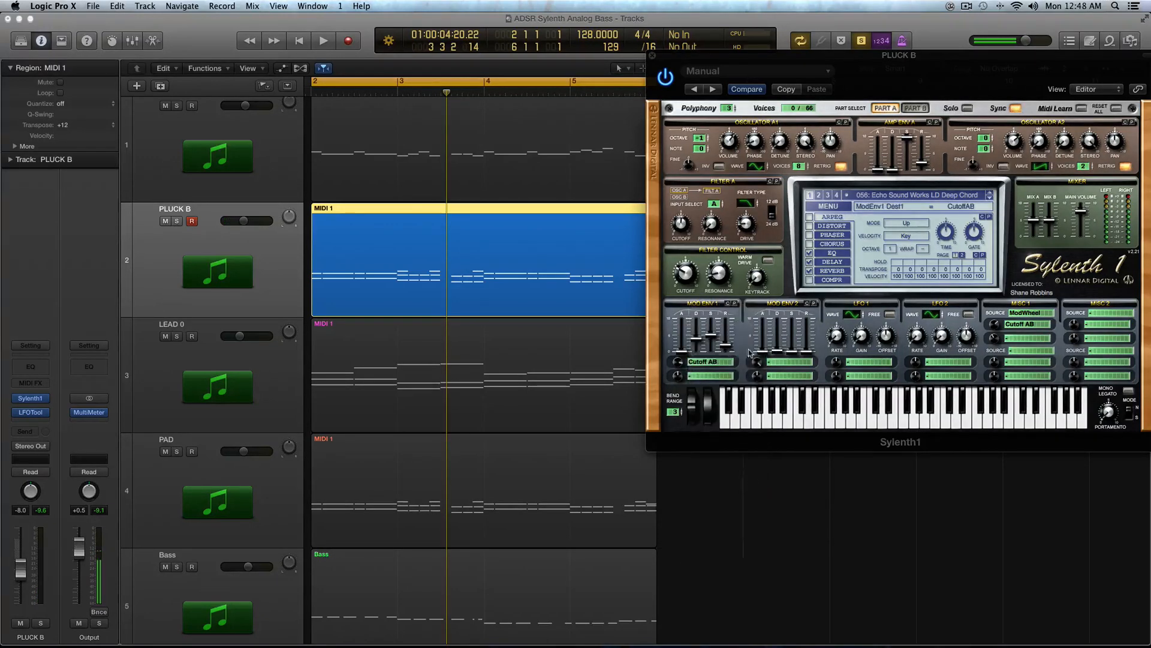
pyautogui.press('space')
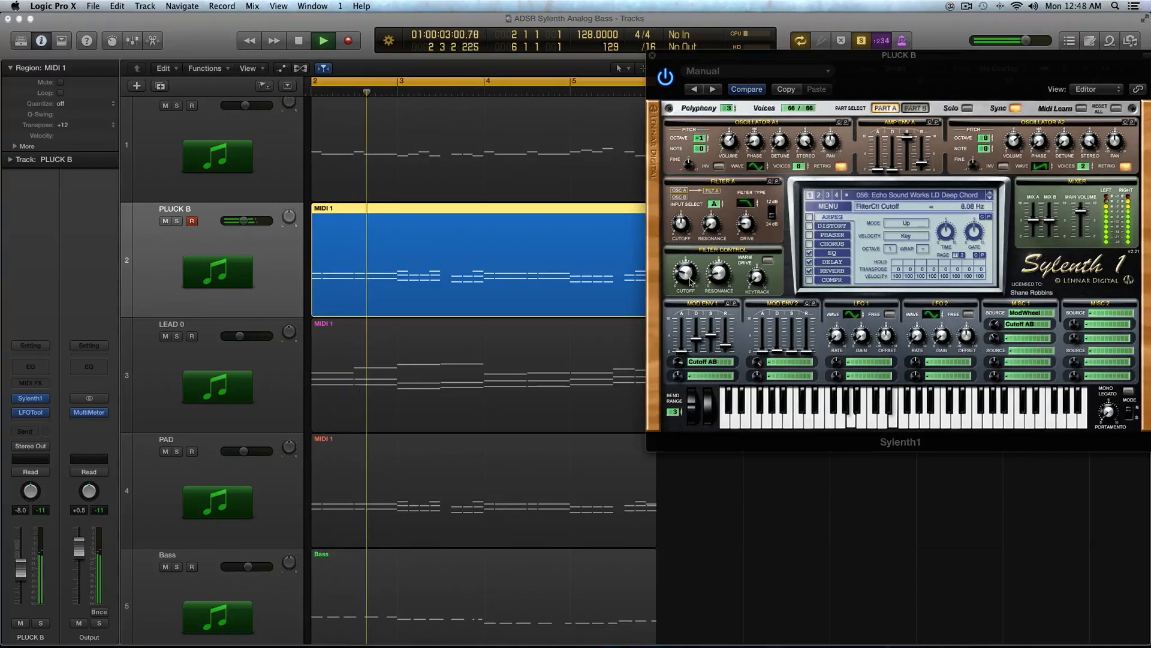
pyautogui.moveTo(685, 273); pyautogui.dragTo(691, 281)
pyautogui.press('space')
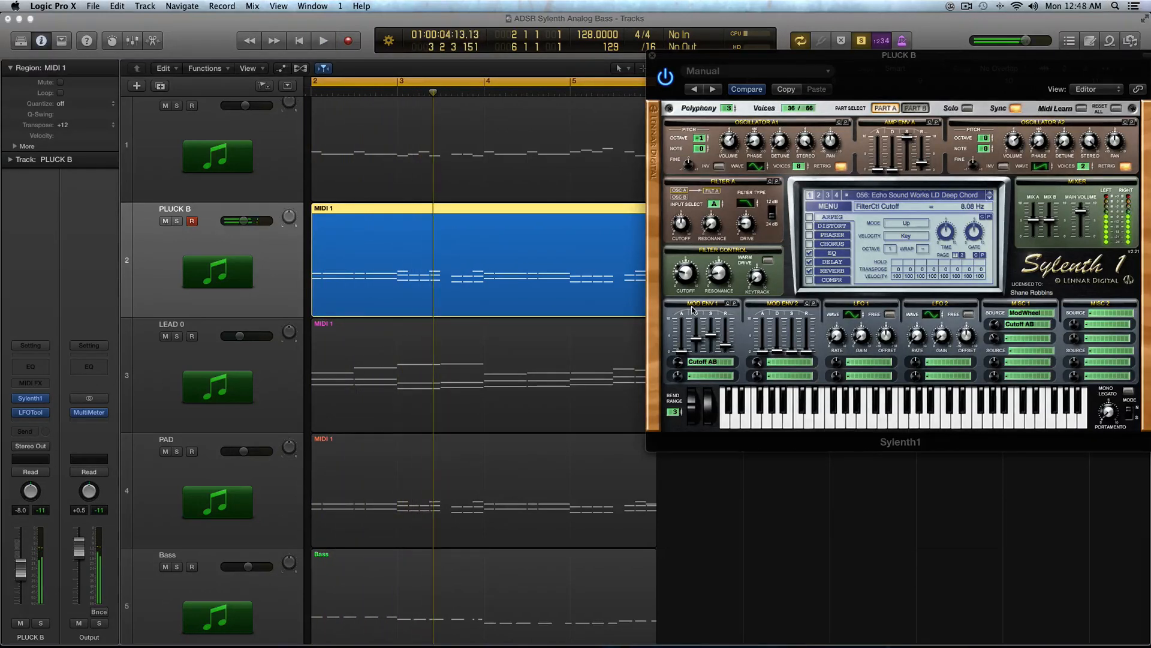
# Step: Clear Mod Env 1's first destination again and play the region
pyautogui.click(704, 362)
pyautogui.click(779, 324)
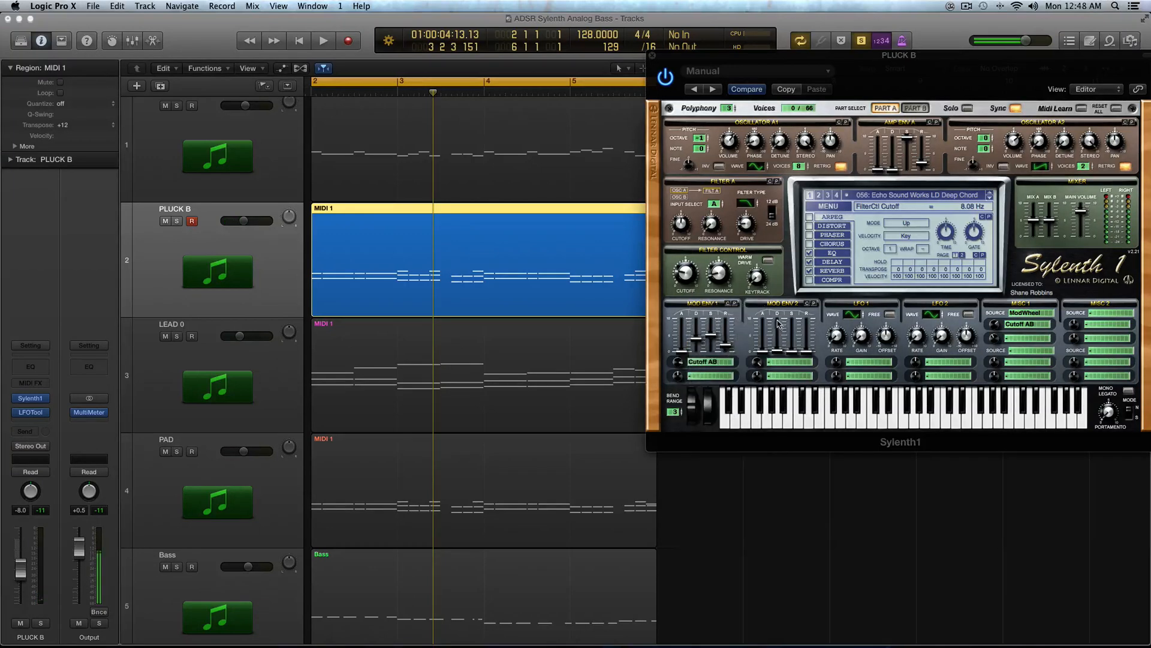
pyautogui.click(700, 365)
pyautogui.click(708, 314)
pyautogui.press('space')
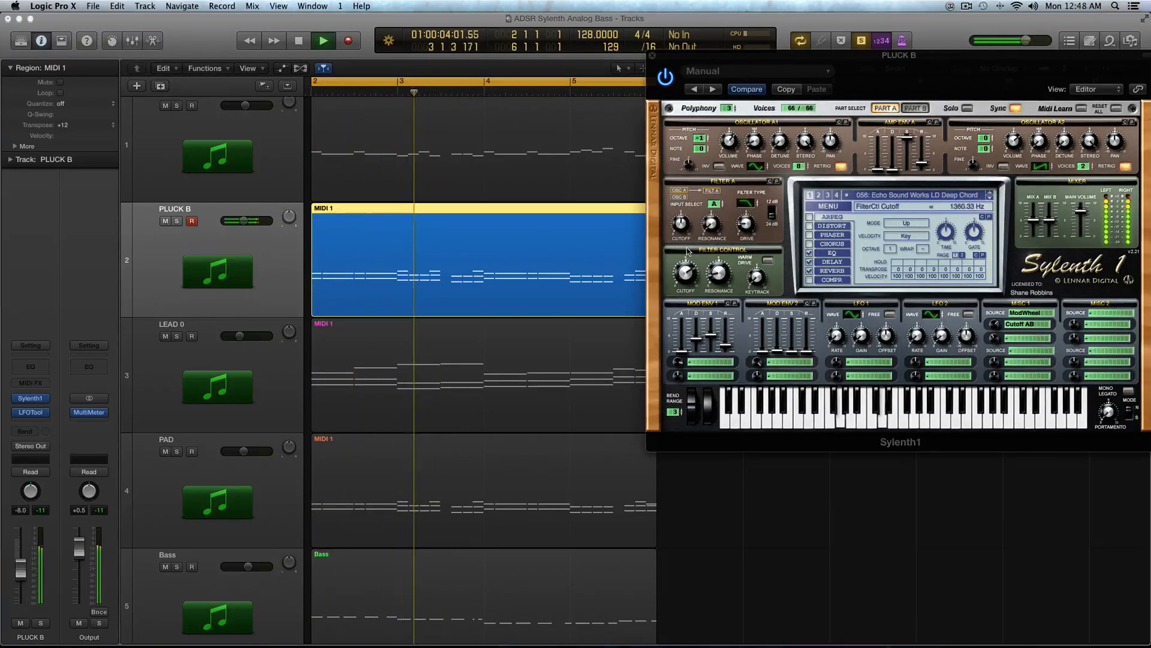
# Step: Stop playback and turn the filter cutoff down to about 83 Hz
pyautogui.press('space')
pyautogui.moveTo(691, 291); pyautogui.dragTo(690, 313)
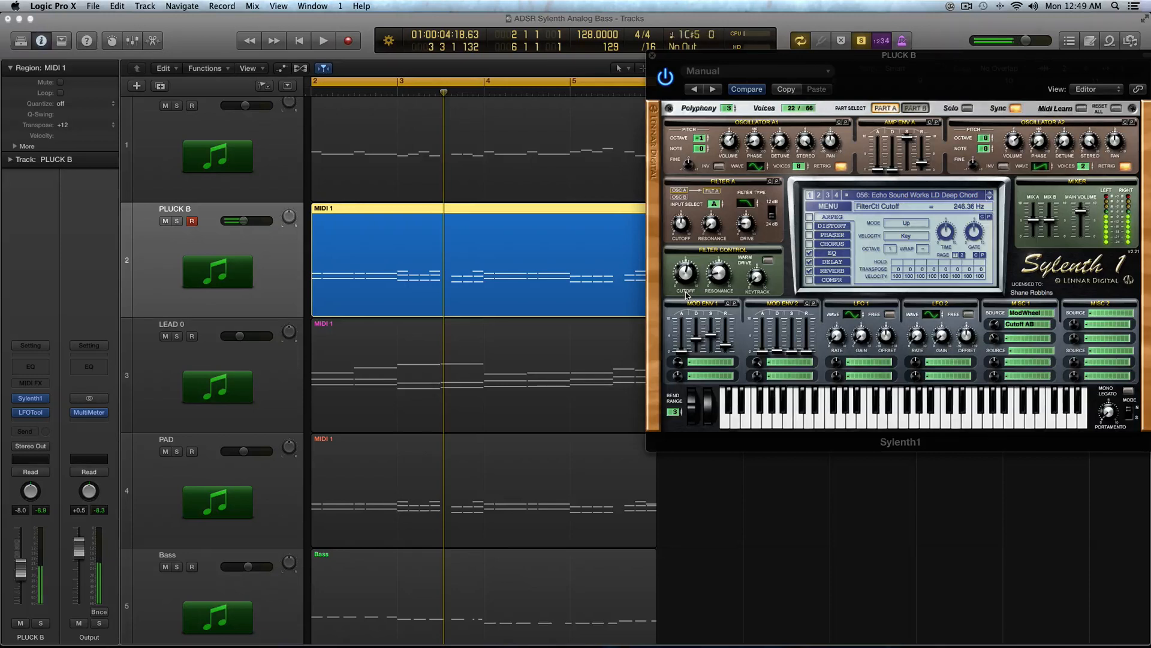
pyautogui.moveTo(687, 294); pyautogui.dragTo(680, 251)
pyautogui.moveTo(681, 251); pyautogui.dragTo(687, 316)
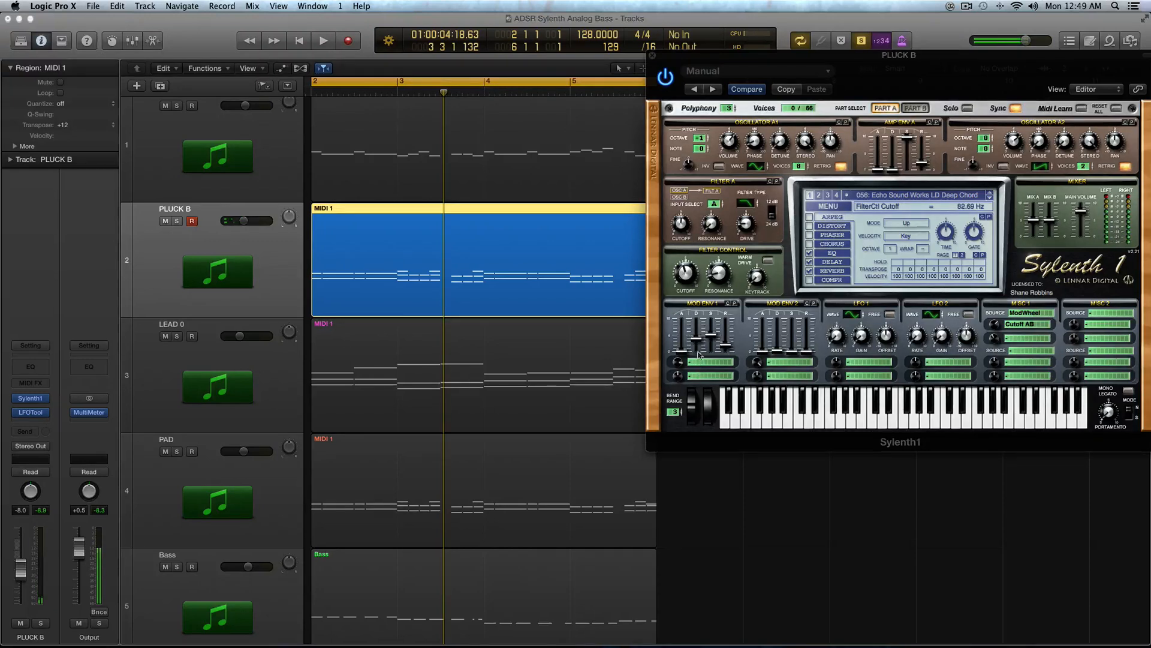
# Step: Route Mod Env 1's first destination to Cutoff AB again and play the region
pyautogui.click(707, 362)
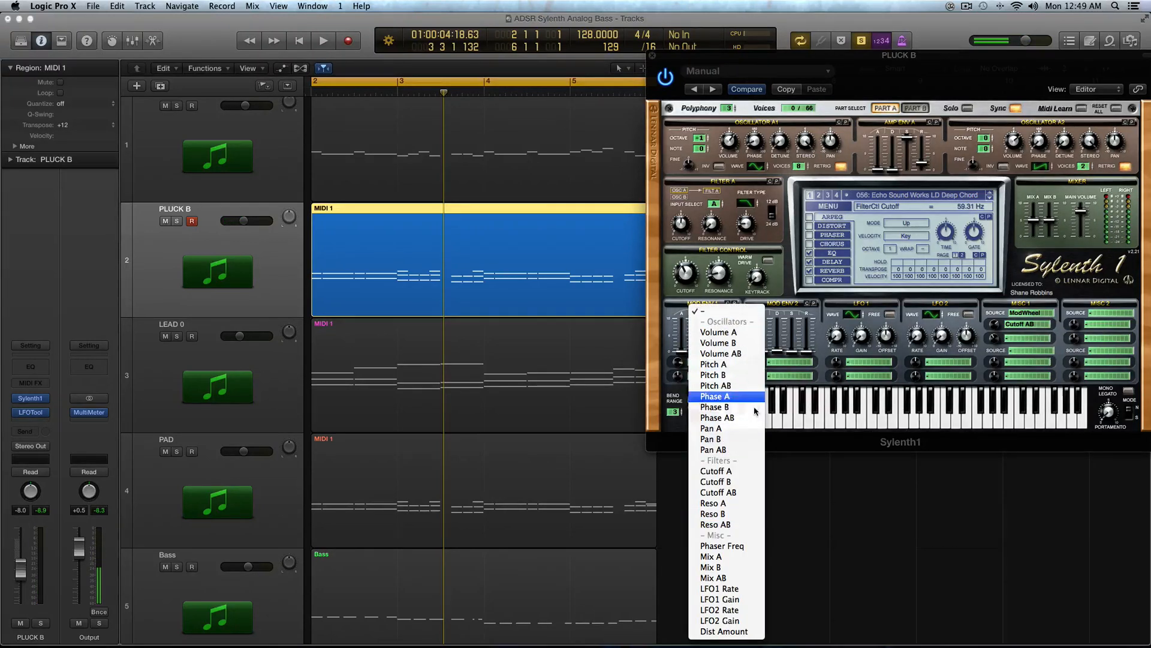
pyautogui.click(754, 493)
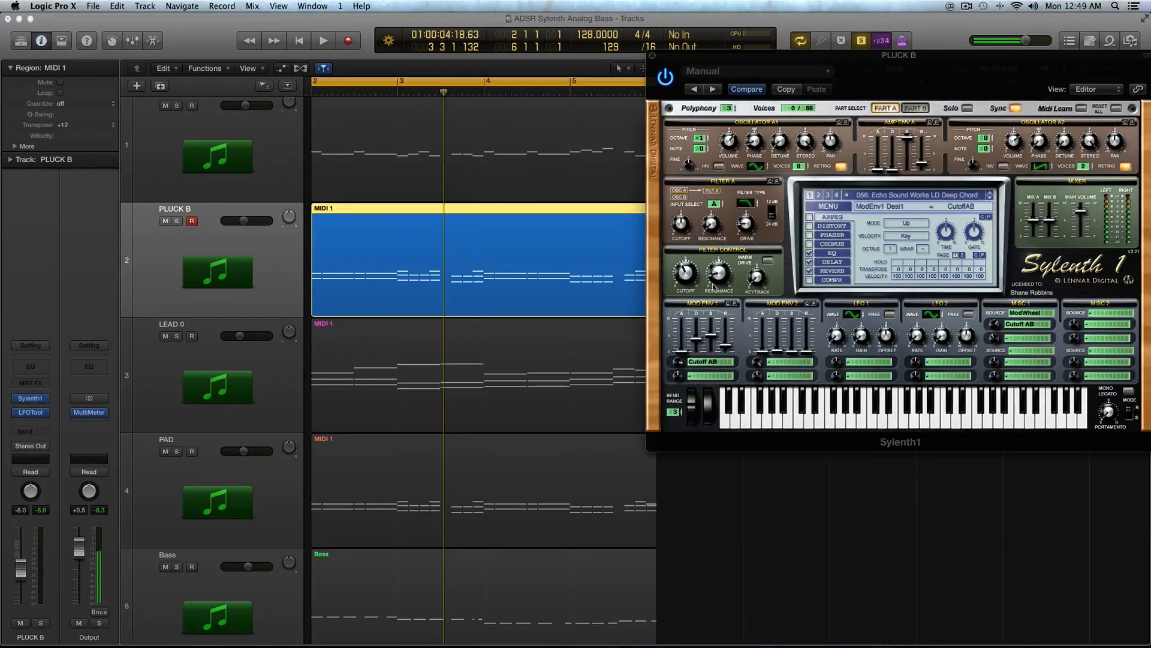
pyautogui.press('space')
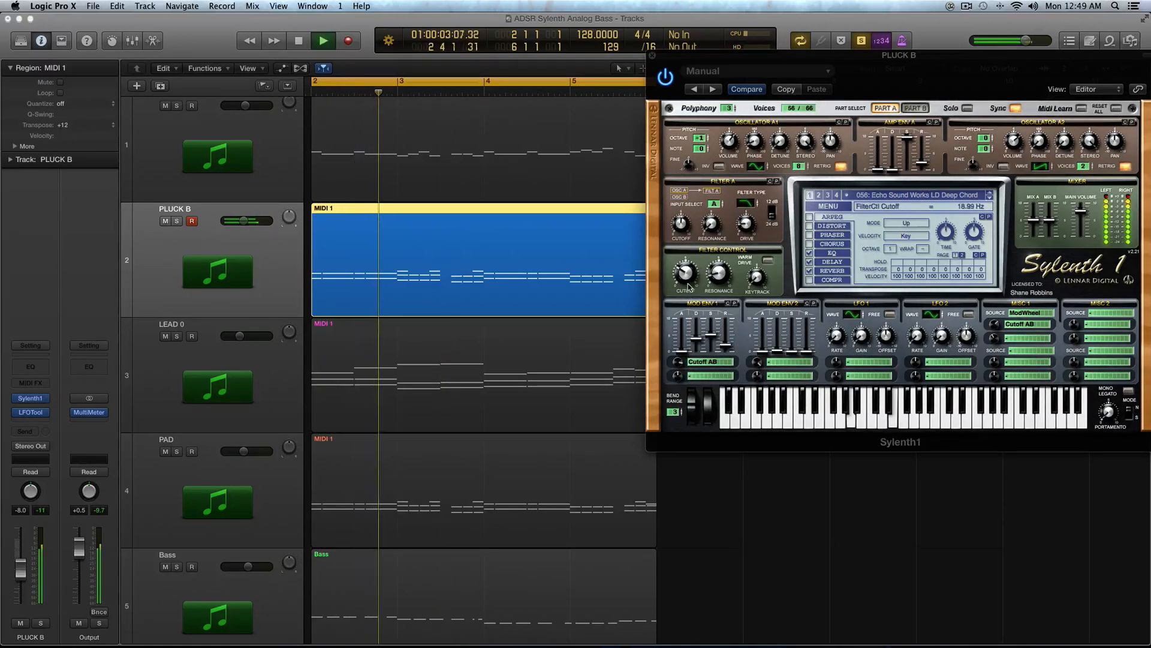
# Step: Restart playback and set Mod Env 2's first destination to Phase AB
pyautogui.press('space')
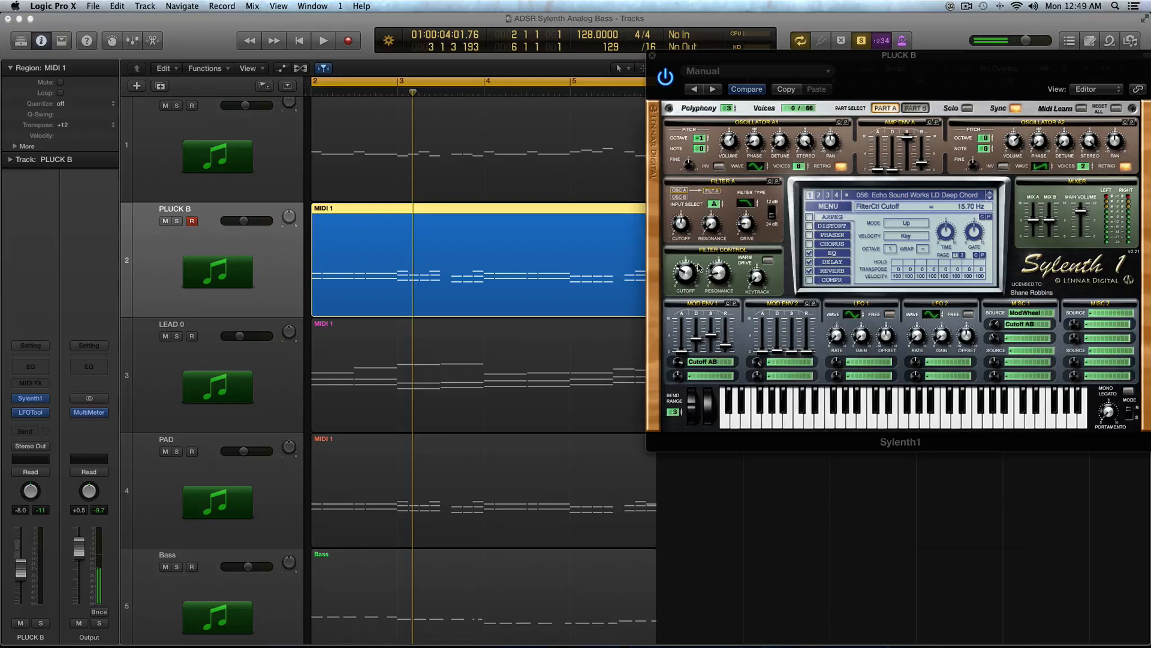
pyautogui.press('space')
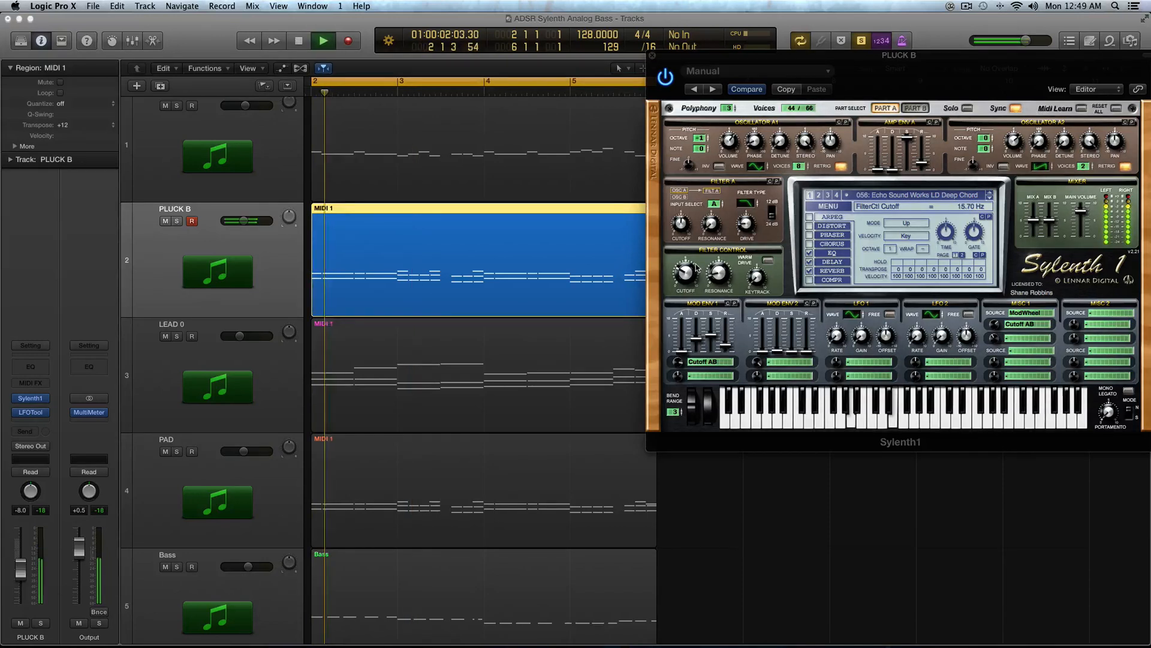
pyautogui.click(804, 362)
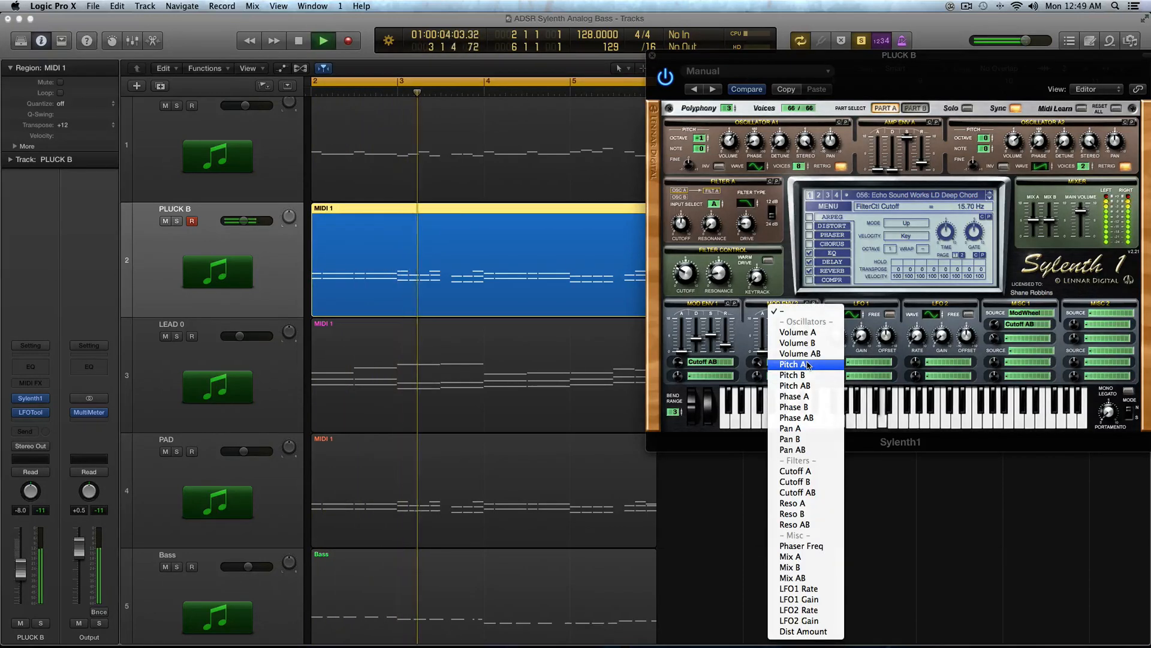
pyautogui.click(816, 416)
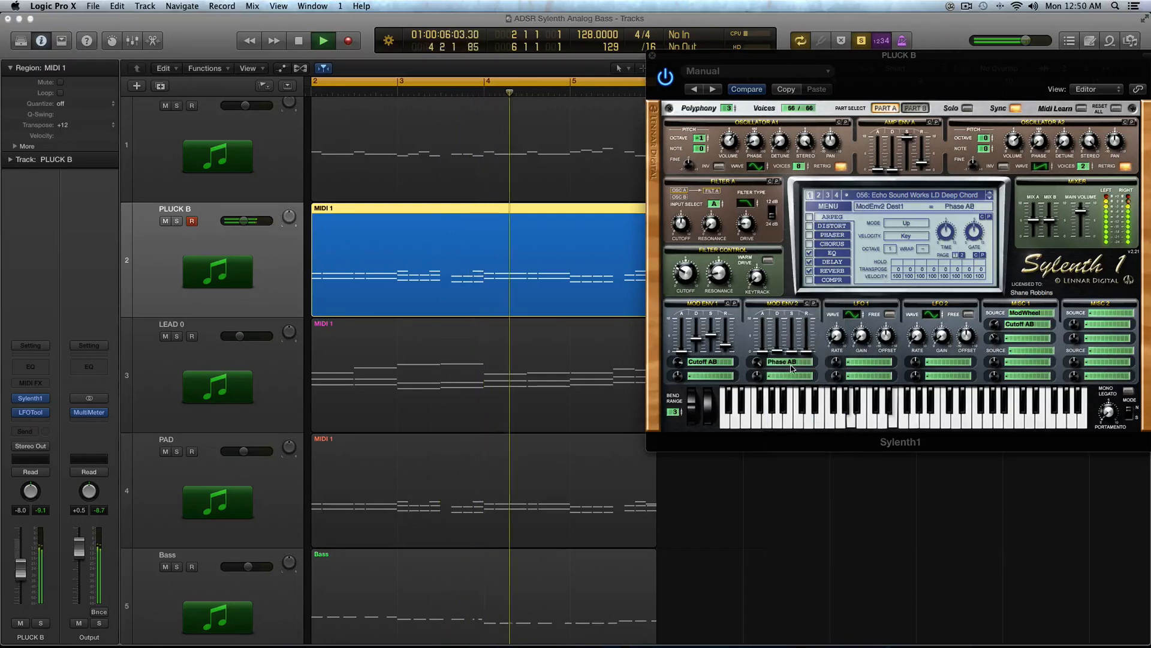
# Step: Stop playback, switch Mod Env 2's first destination to Pitch AB and play the region
pyautogui.press('space')
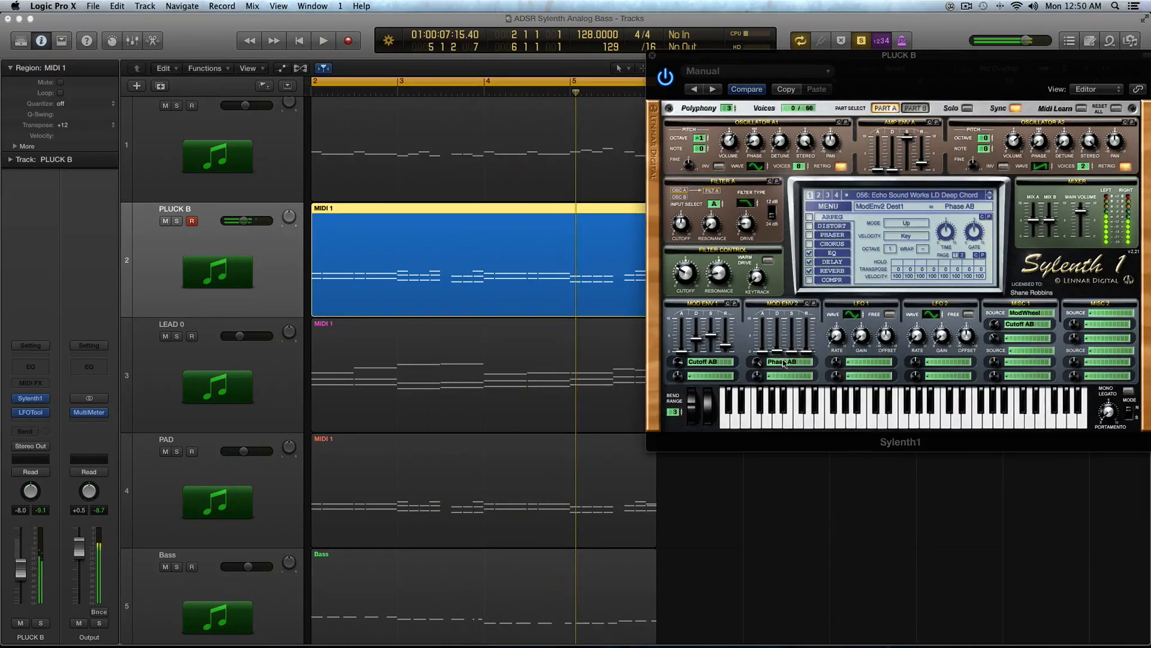
pyautogui.click(785, 362)
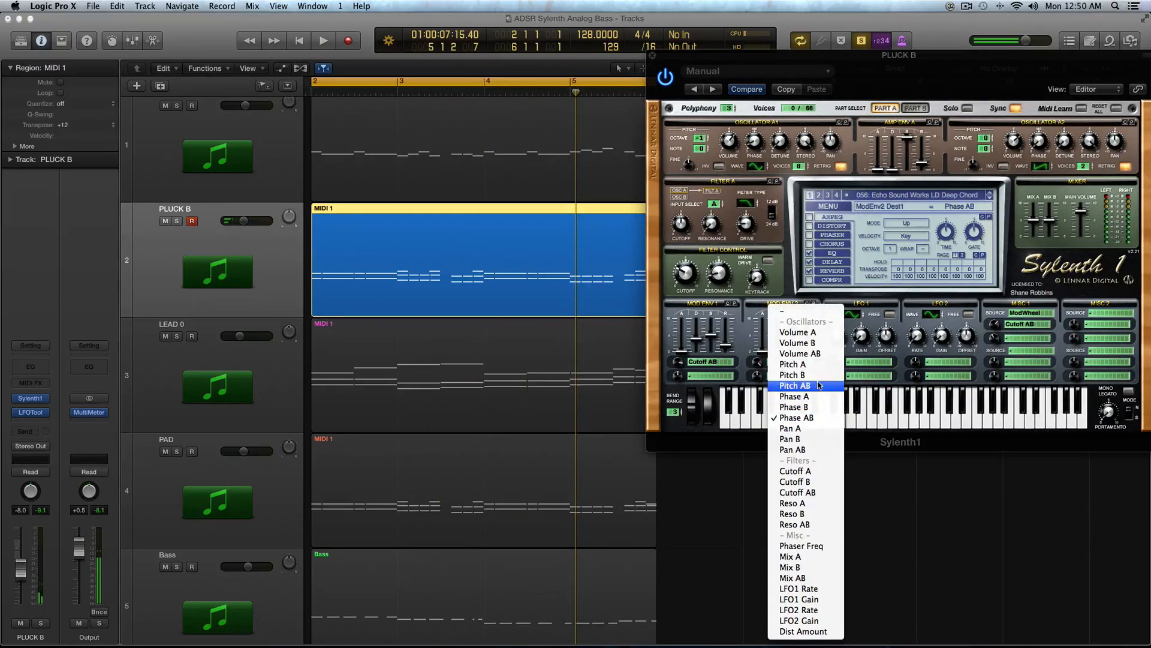
pyautogui.click(795, 385)
pyautogui.press('space')
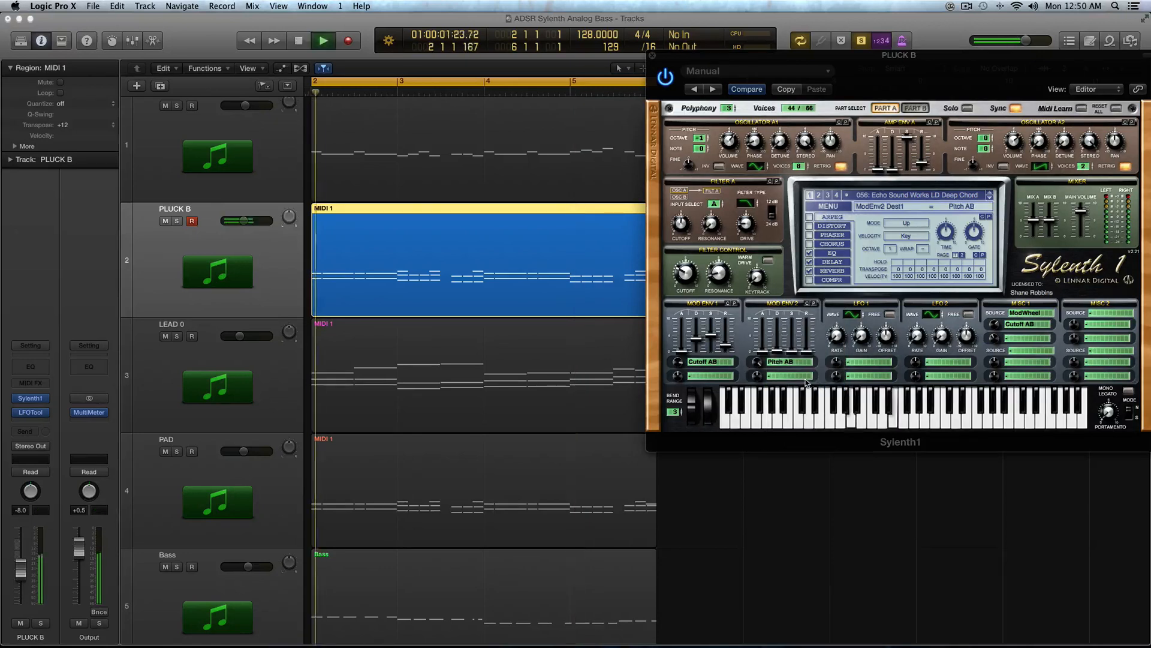
# Step: Stop playback and lower Mod Env 2's decay slider slightly
pyautogui.press('space')
pyautogui.click(759, 365)
pyautogui.click(779, 351)
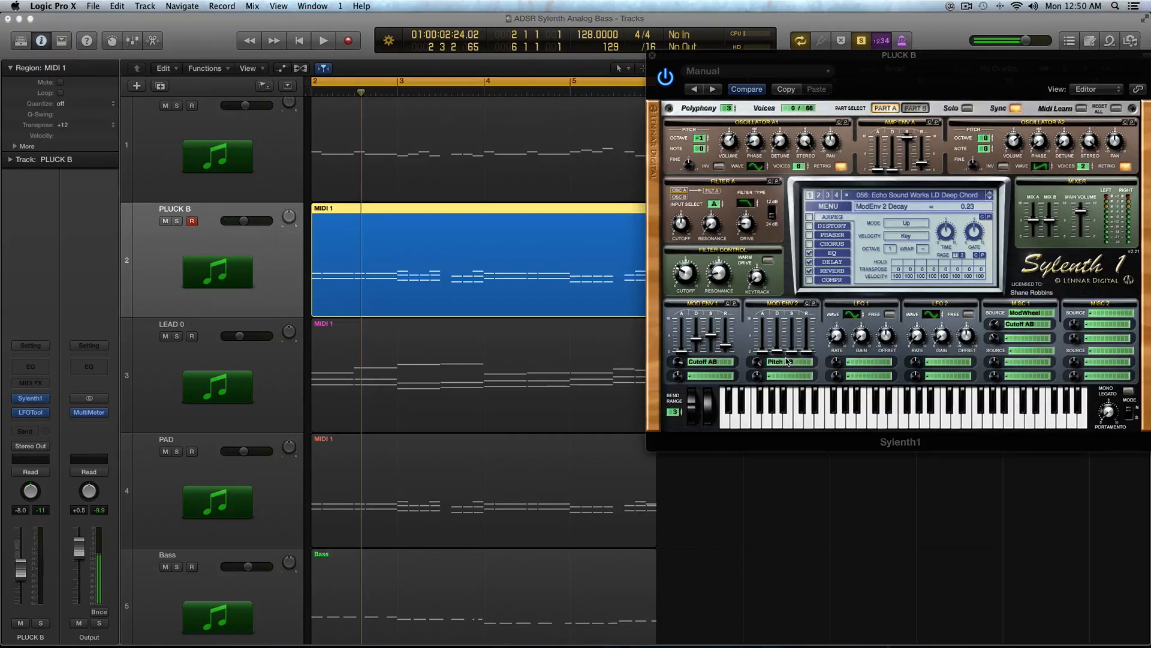
pyautogui.moveTo(786, 358); pyautogui.dragTo(783, 351)
# Step: Set Mod Env 2's first destination back to Pitch AB and play the region again
pyautogui.click(778, 362)
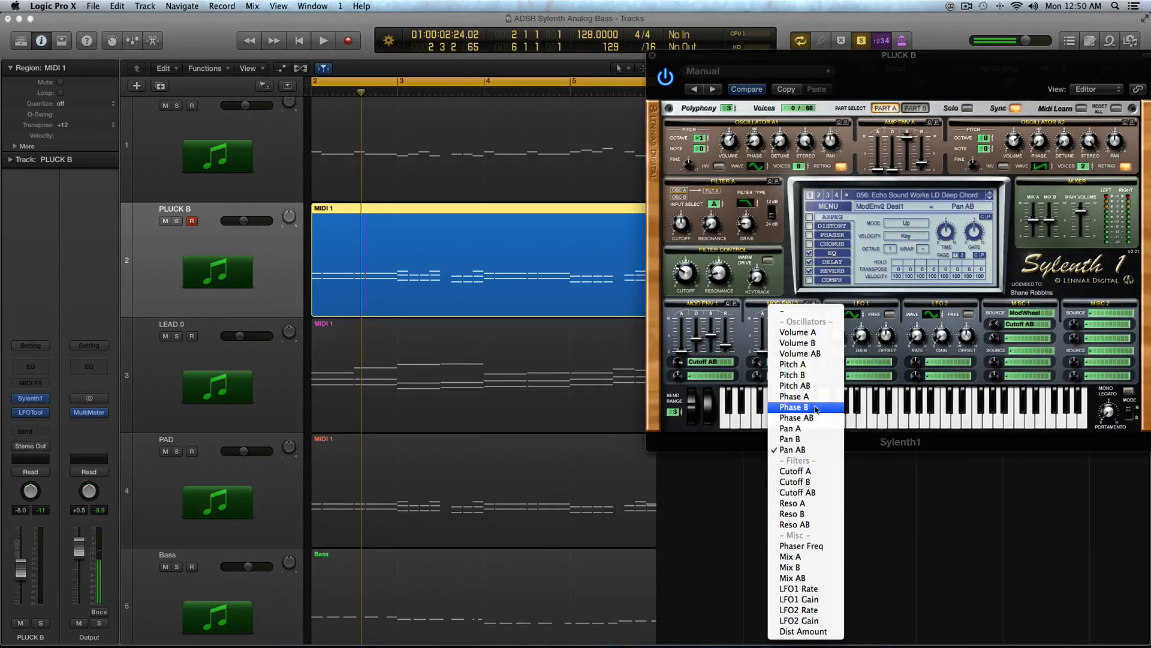
pyautogui.click(821, 388)
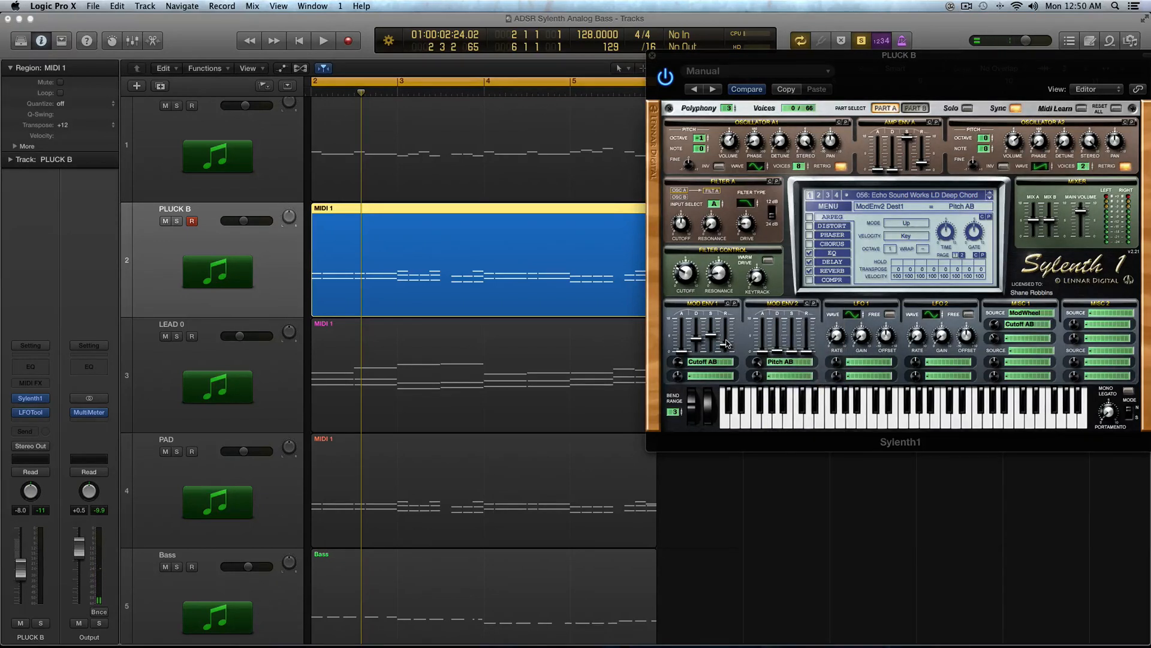
pyautogui.press('space')
# Step: Select the LEAD B and PLUCK B regions, nudge the PLUCK B volume, stop playback and close the Sylenth1 window
pyautogui.keyDown('shift'); pyautogui.click(429, 181); pyautogui.keyUp('shift')
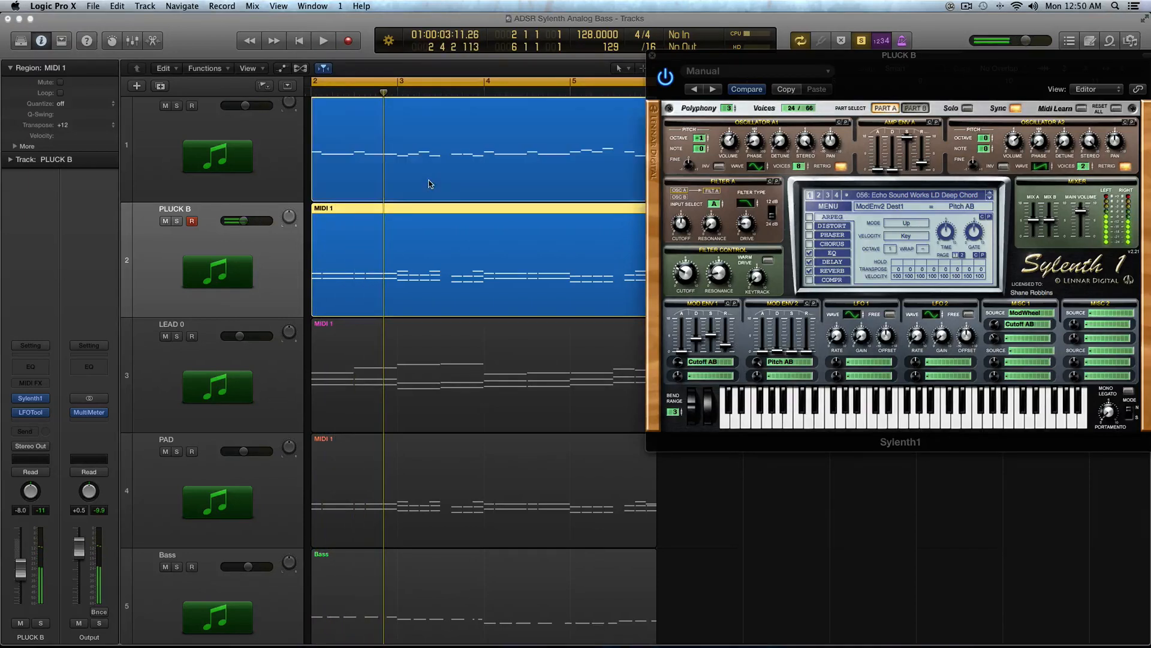
pyautogui.press('super+Down')
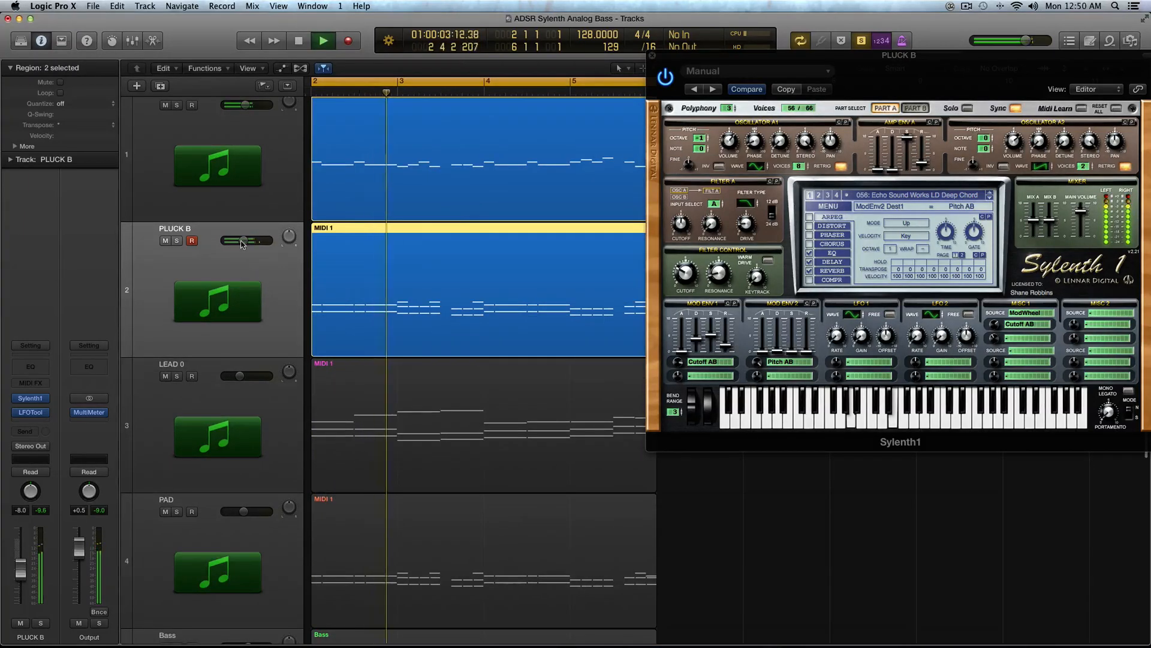
pyautogui.moveTo(243, 240); pyautogui.dragTo(245, 240)
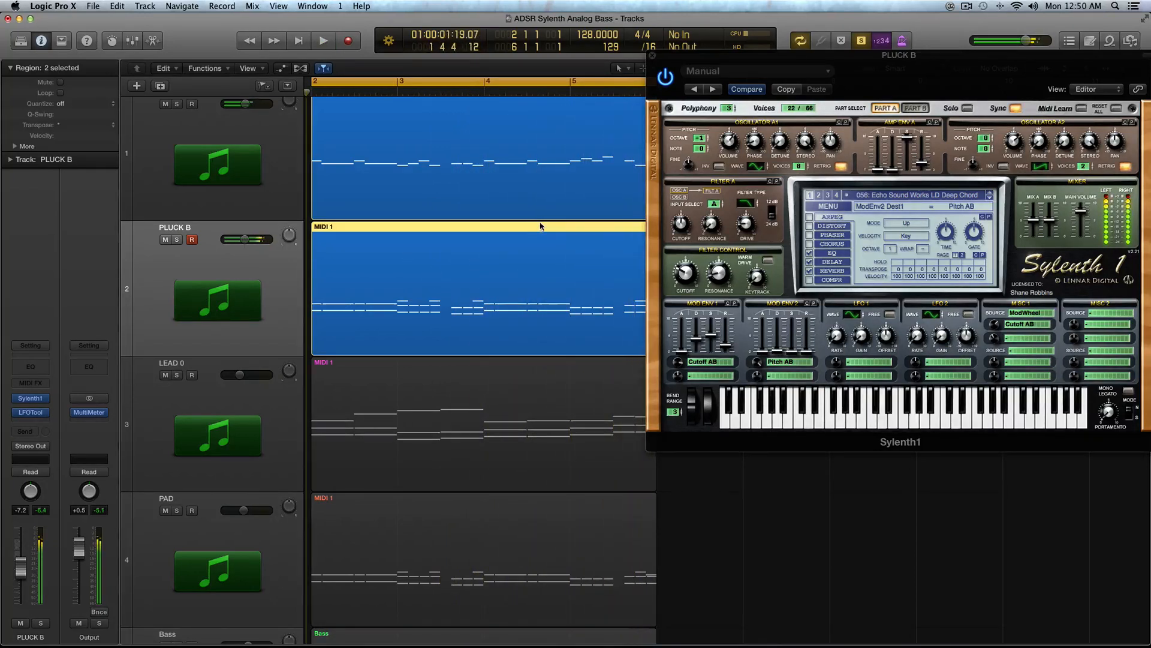
pyautogui.press('space')
pyautogui.press('super+Up')
pyautogui.click(652, 55)
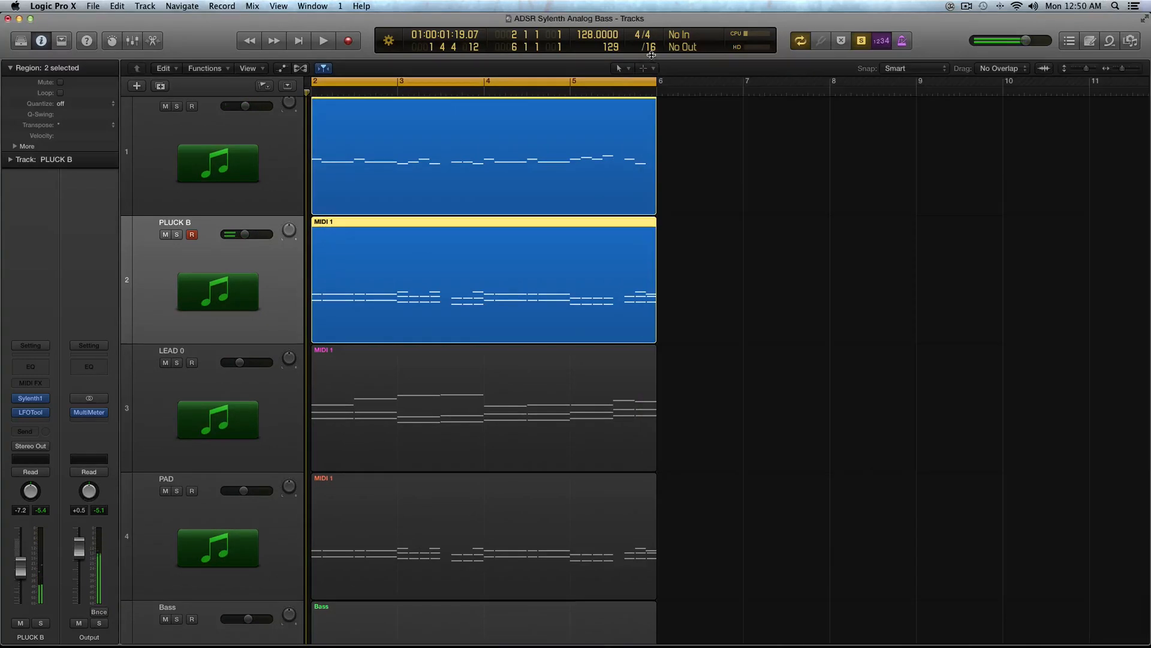
# Step: Mute the LEAD B and PLUCK B tracks, select the LEAD 0 track and play it
pyautogui.click(277, 174)
pyautogui.click(166, 115)
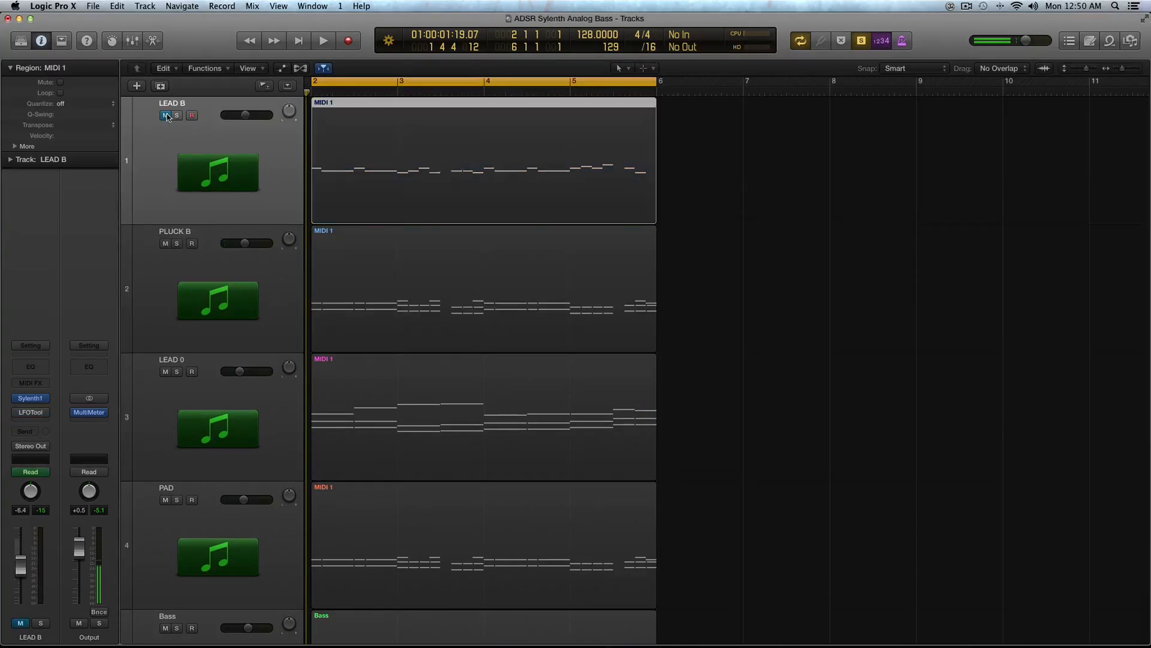
pyautogui.click(237, 363)
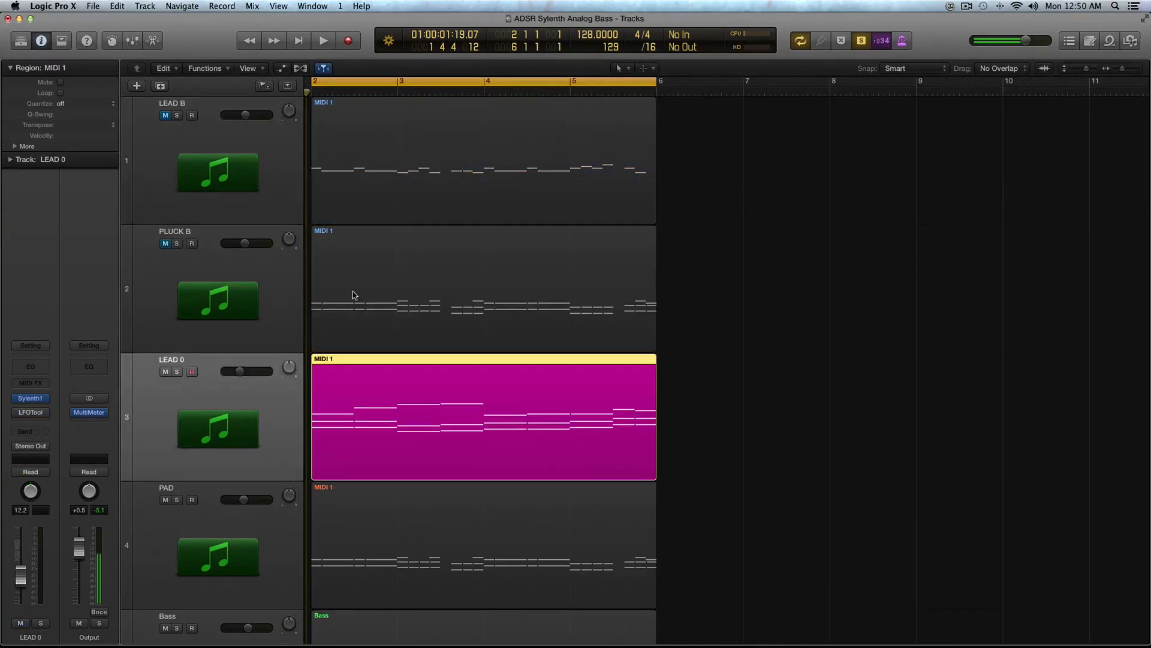
pyautogui.press('space')
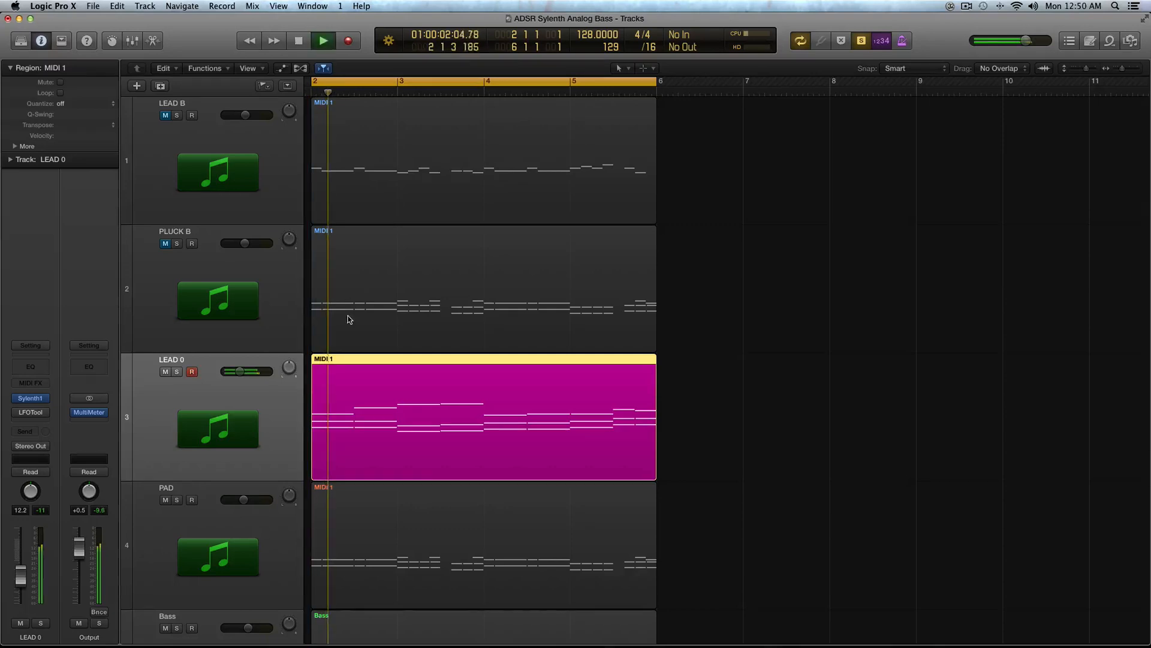
# Step: Open the Sylenth1 instrument on LEAD 0 and move its window beside the tracks
pyautogui.click(30, 398)
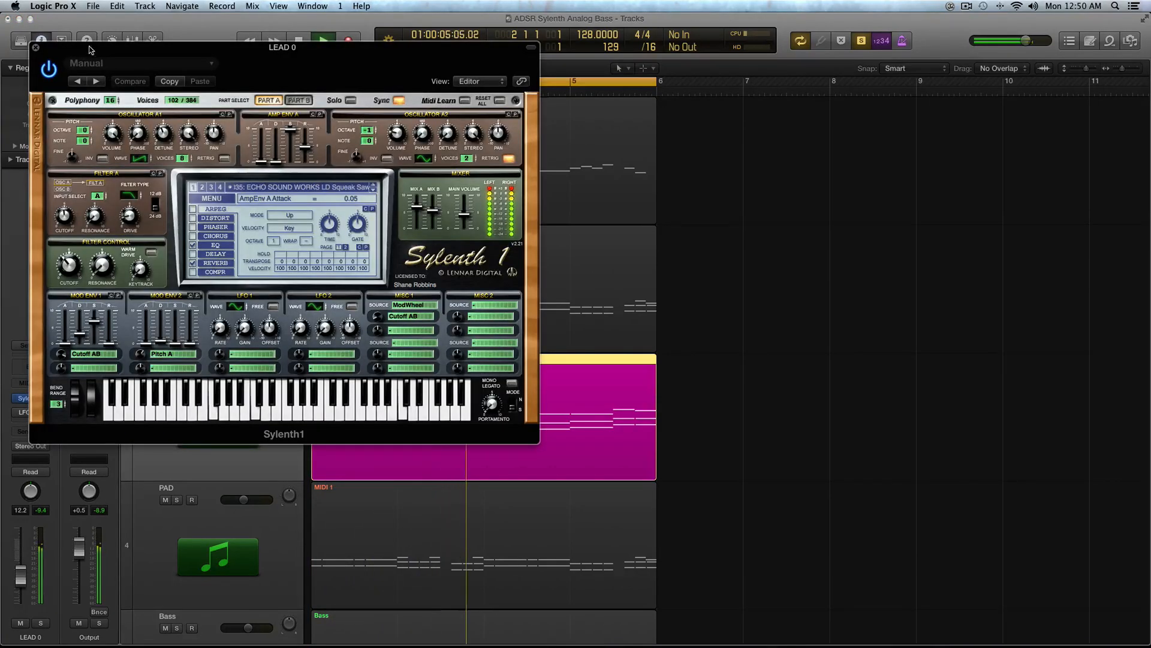
pyautogui.moveTo(89, 46); pyautogui.dragTo(773, 86)
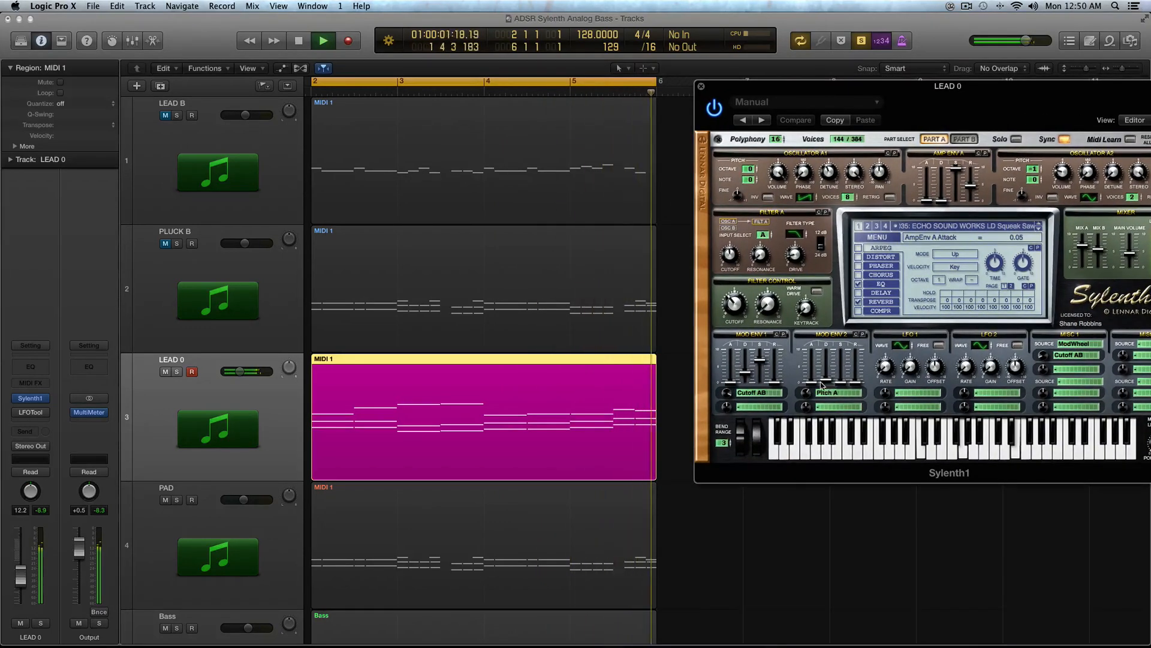
# Step: Stop playback, clear Mod Env 2's first destination on LEAD 0 and play the region
pyautogui.press('space')
pyautogui.click(759, 392)
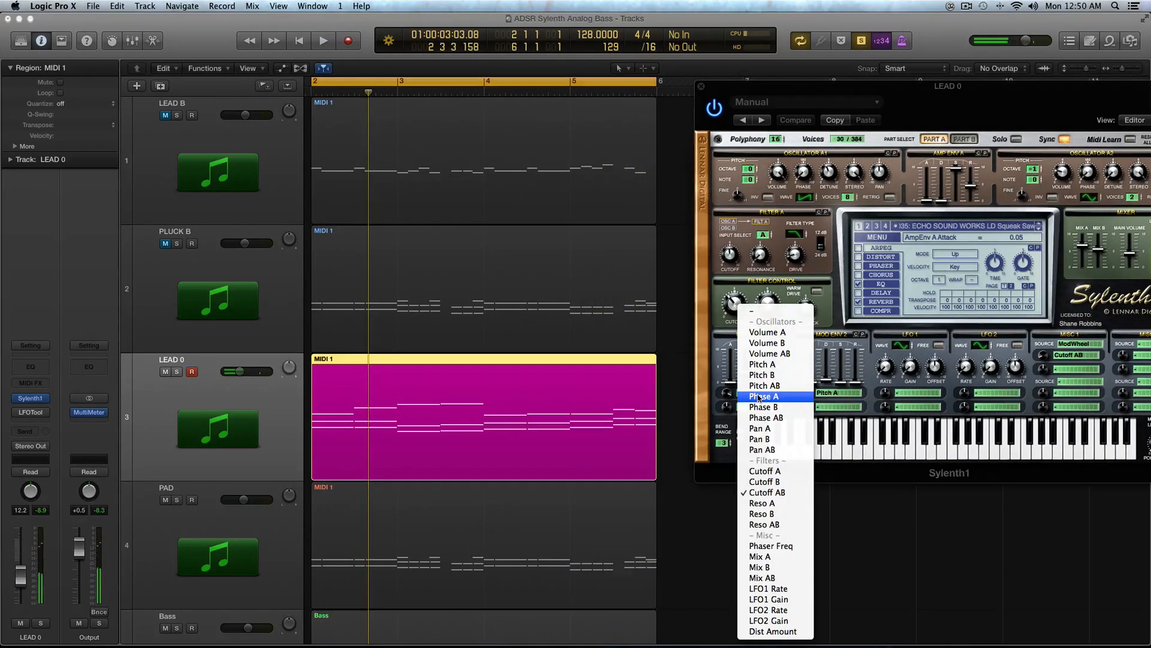
pyautogui.click(708, 396)
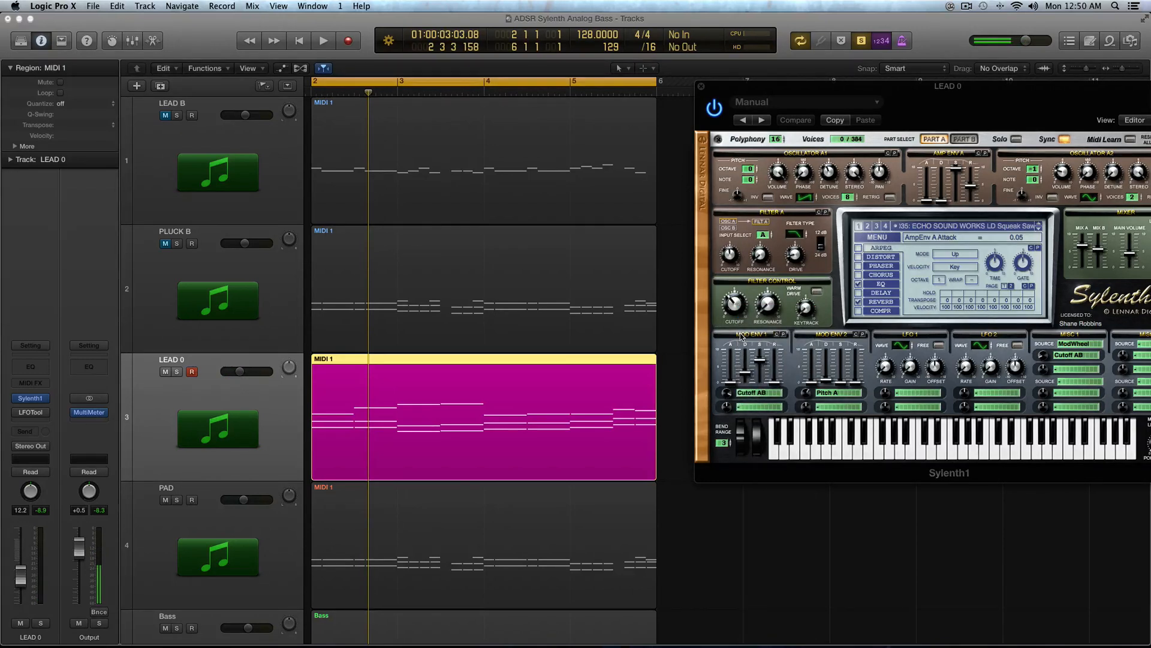
pyautogui.click(762, 393)
pyautogui.click(854, 384)
pyautogui.click(839, 392)
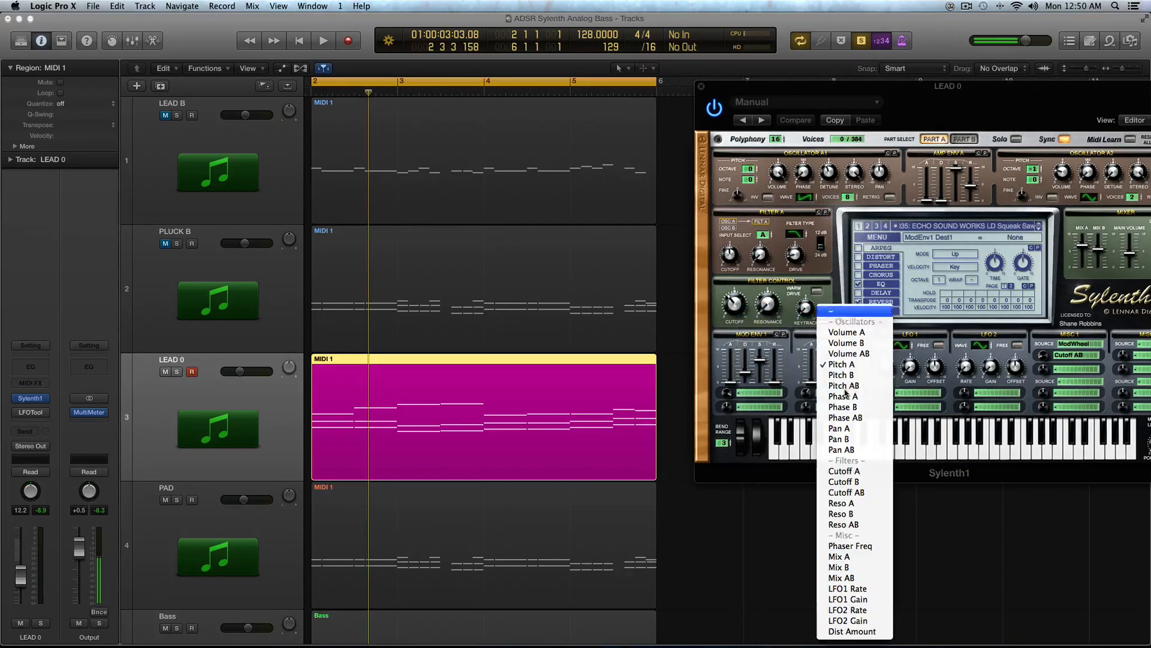
pyautogui.click(837, 317)
pyautogui.press('space')
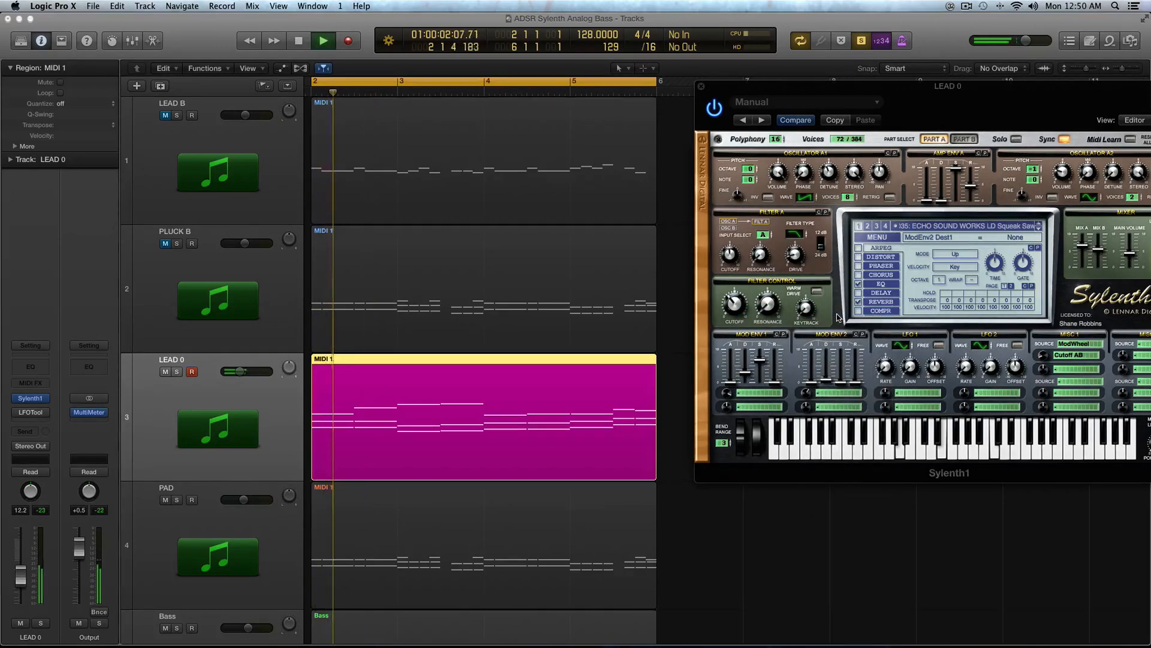
# Step: Raise the filter cutoff to about 1297 Hz and stop playback
pyautogui.moveTo(742, 305); pyautogui.dragTo(742, 262)
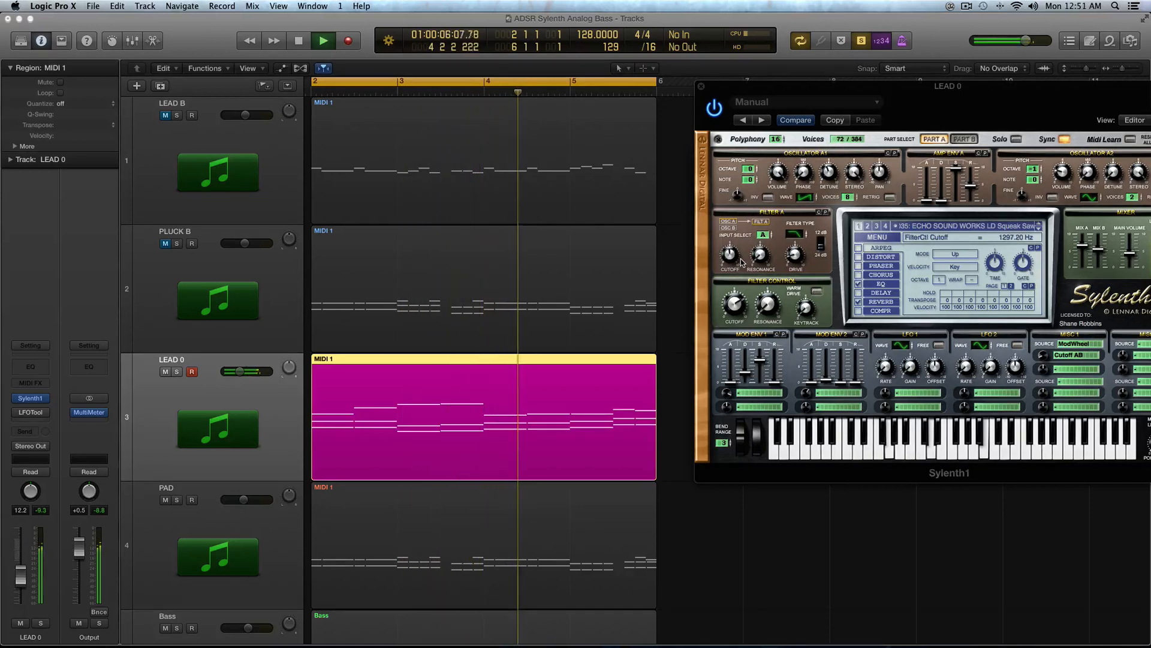
pyautogui.press('space')
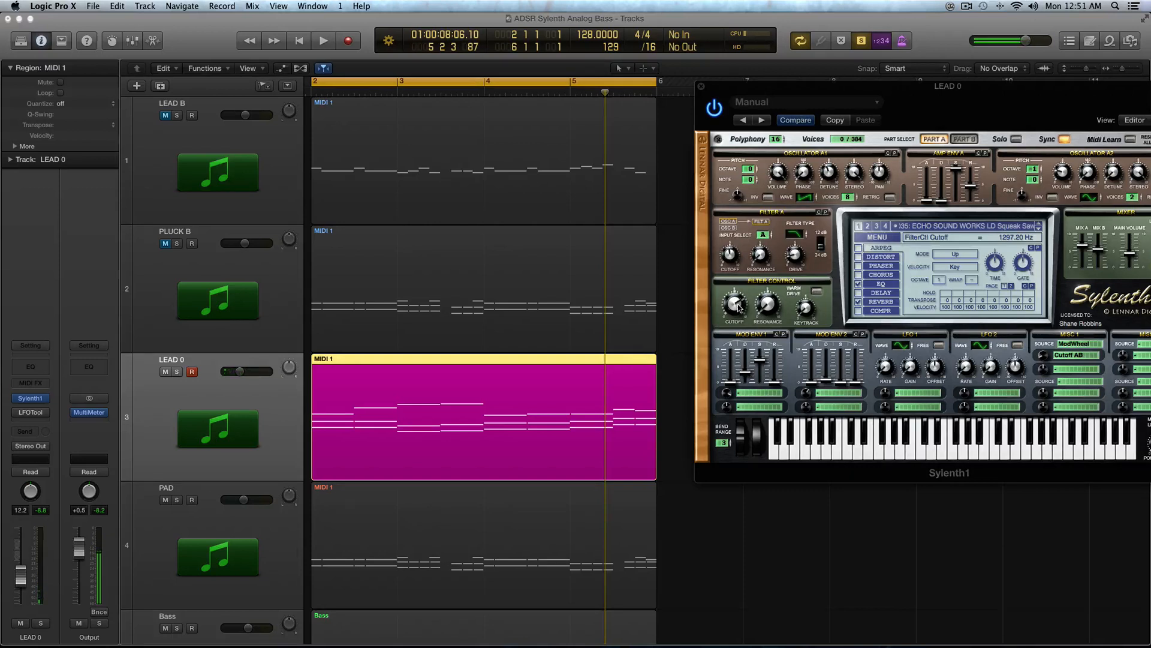
# Step: Replay the region, stop it, and turn the filter cutoff down to about 30.5 Hz
pyautogui.press('space')
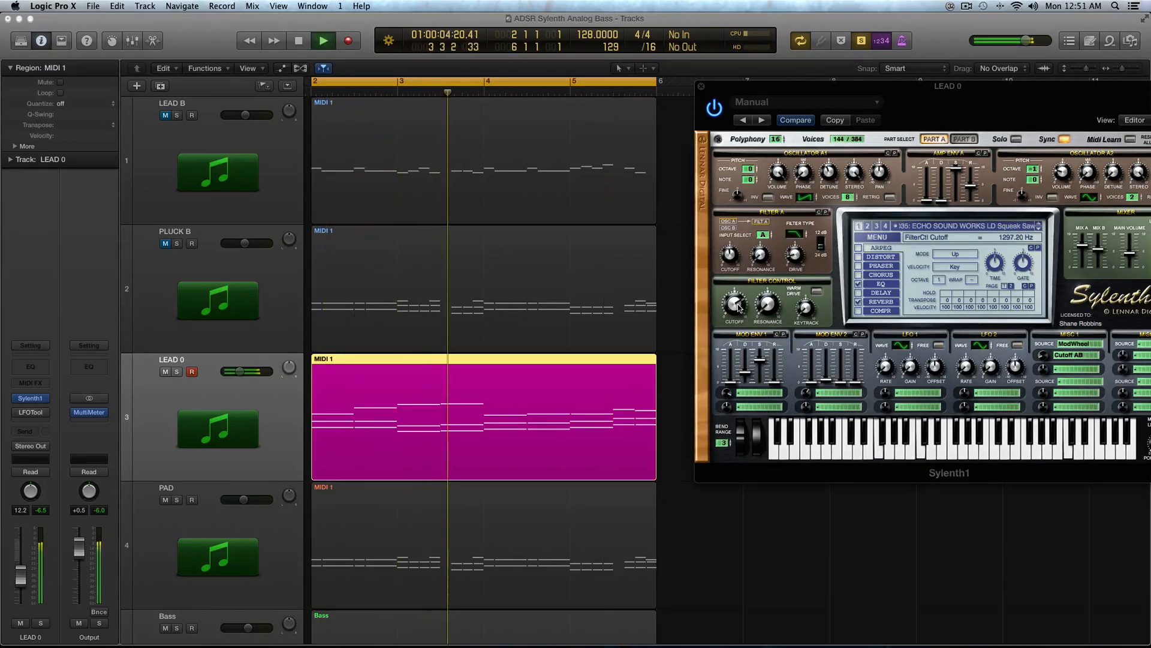
pyautogui.press('space')
pyautogui.moveTo(741, 337); pyautogui.dragTo(742, 355)
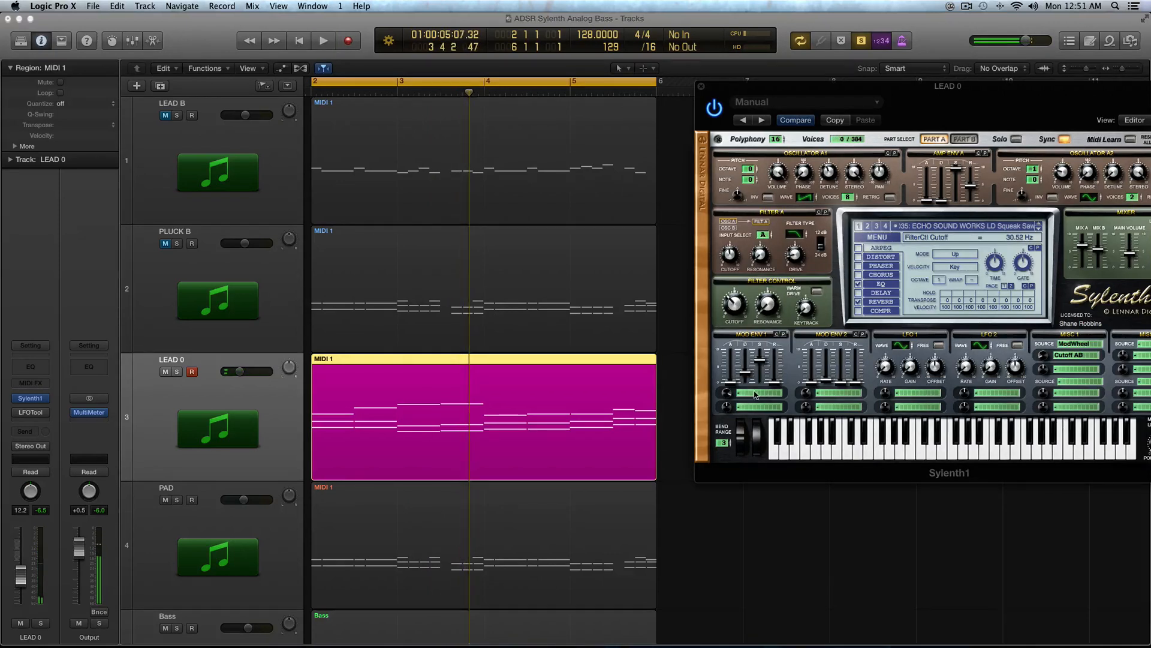
# Step: Route Mod Env 1's first destination to Cutoff AB and play the region
pyautogui.click(755, 395)
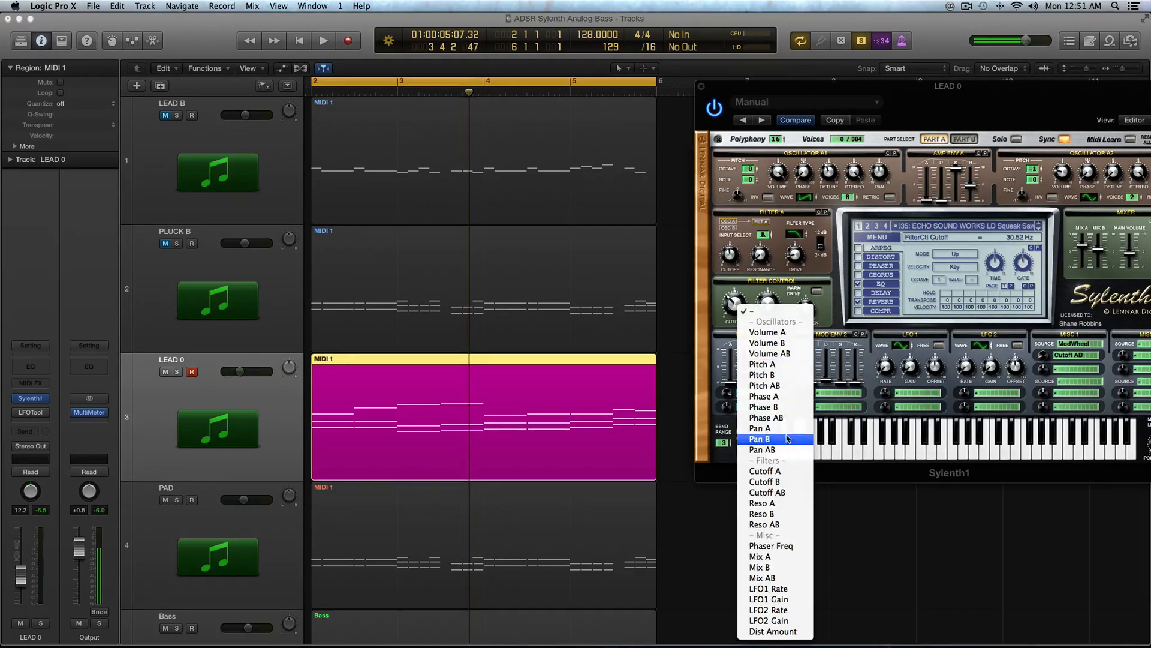
pyautogui.click(767, 492)
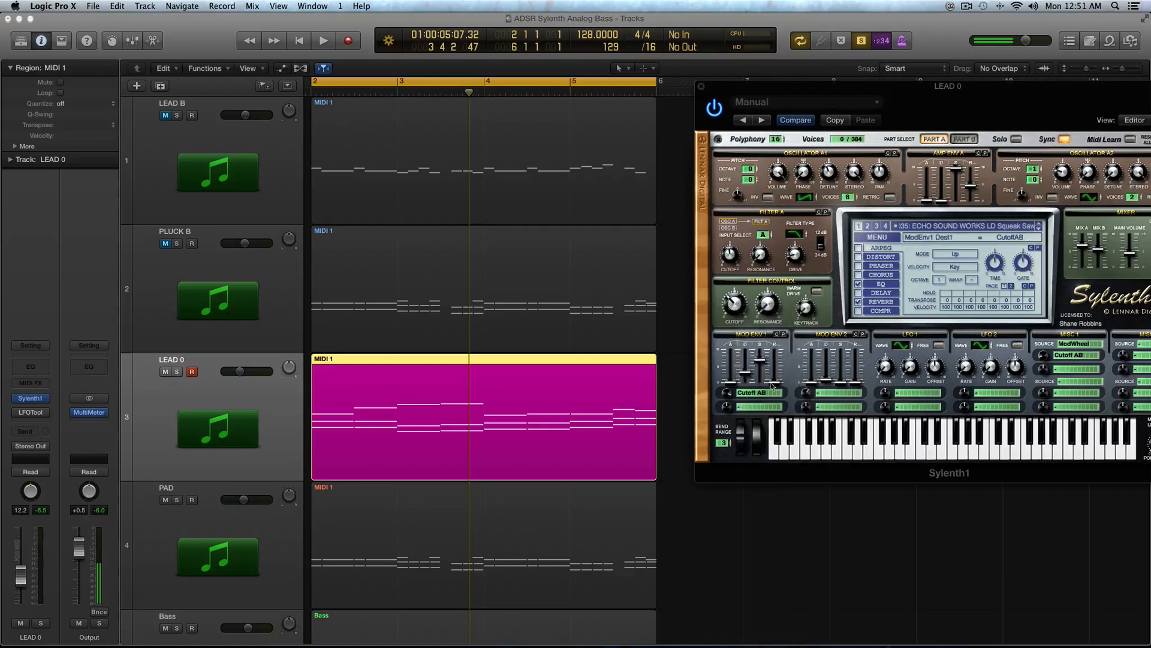
pyautogui.press('space')
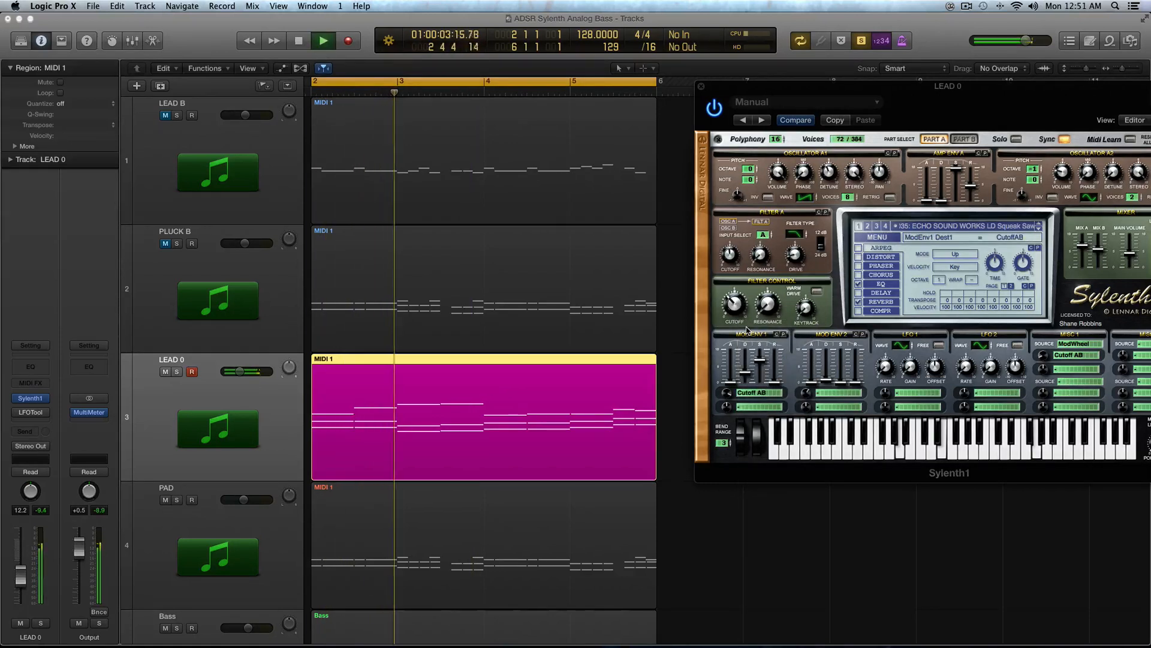
# Step: Replay the region, clear Mod Env 1's first destination and raise the filter cutoff to about 1360 Hz
pyautogui.press('space')
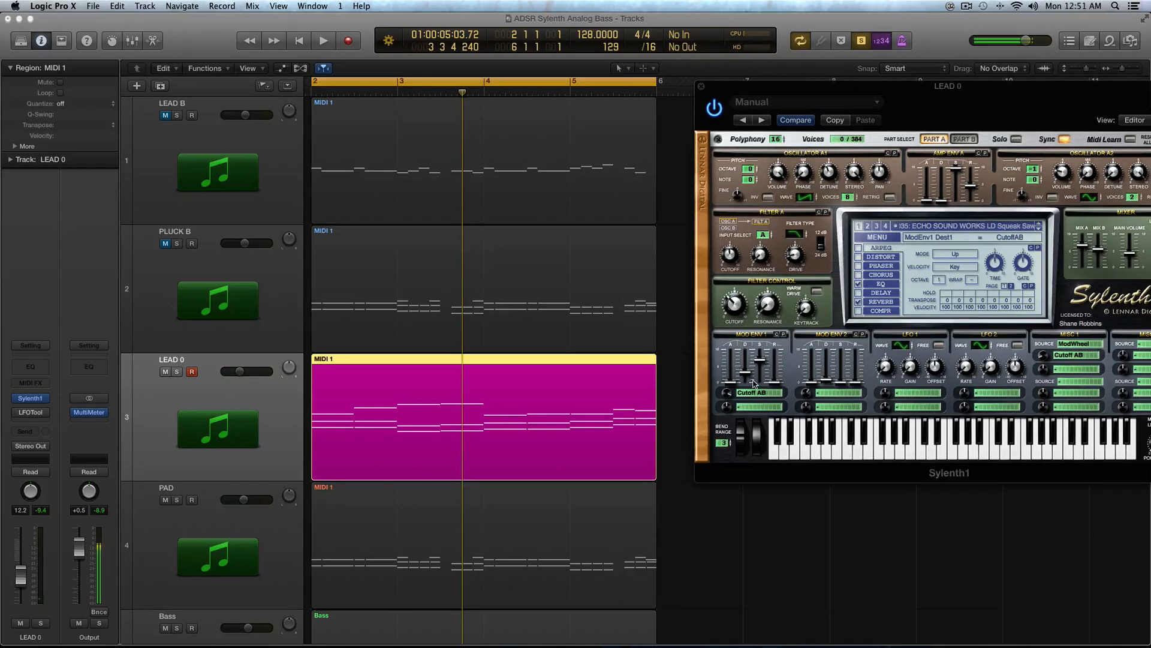
pyautogui.press('space')
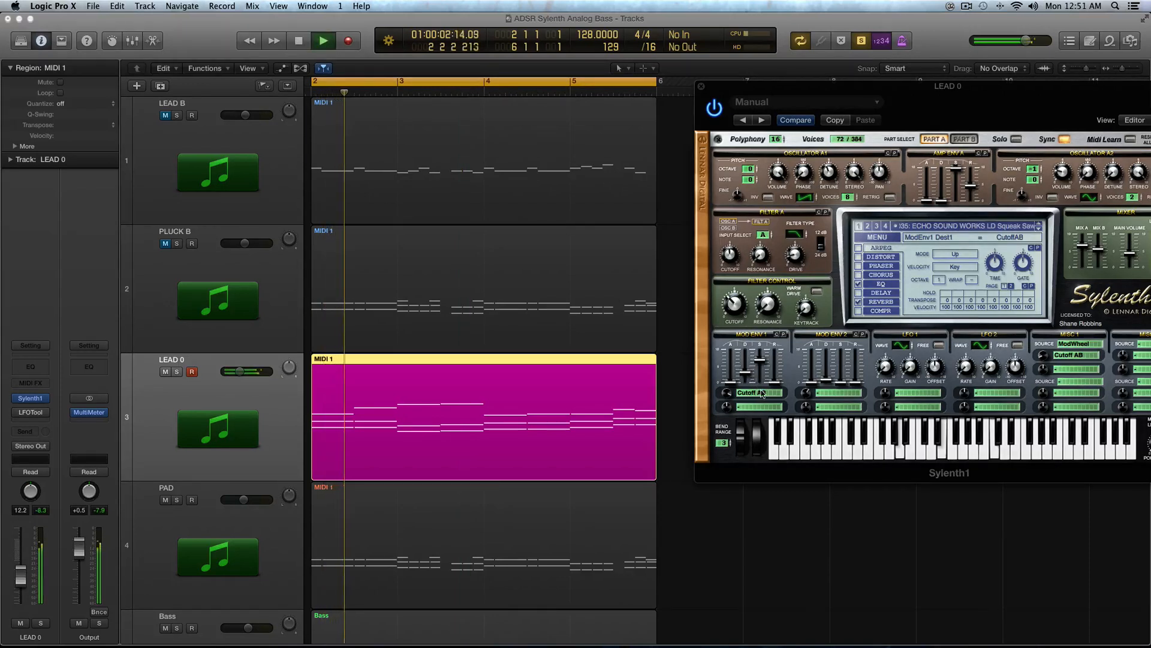
pyautogui.click(758, 392)
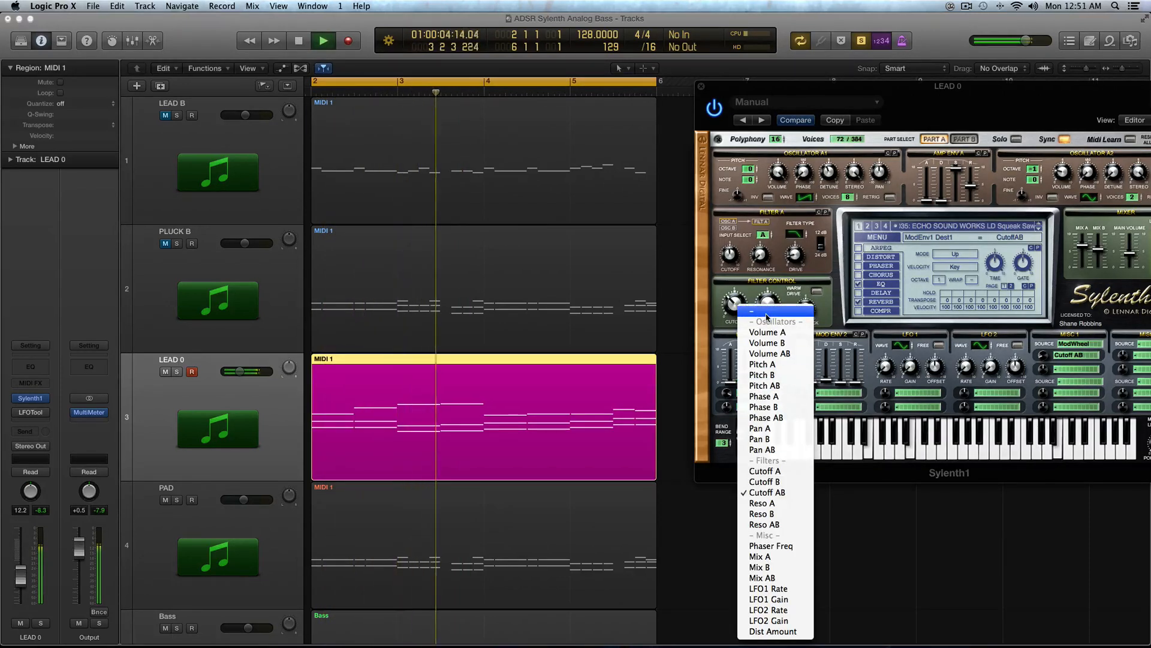
pyautogui.click(766, 315)
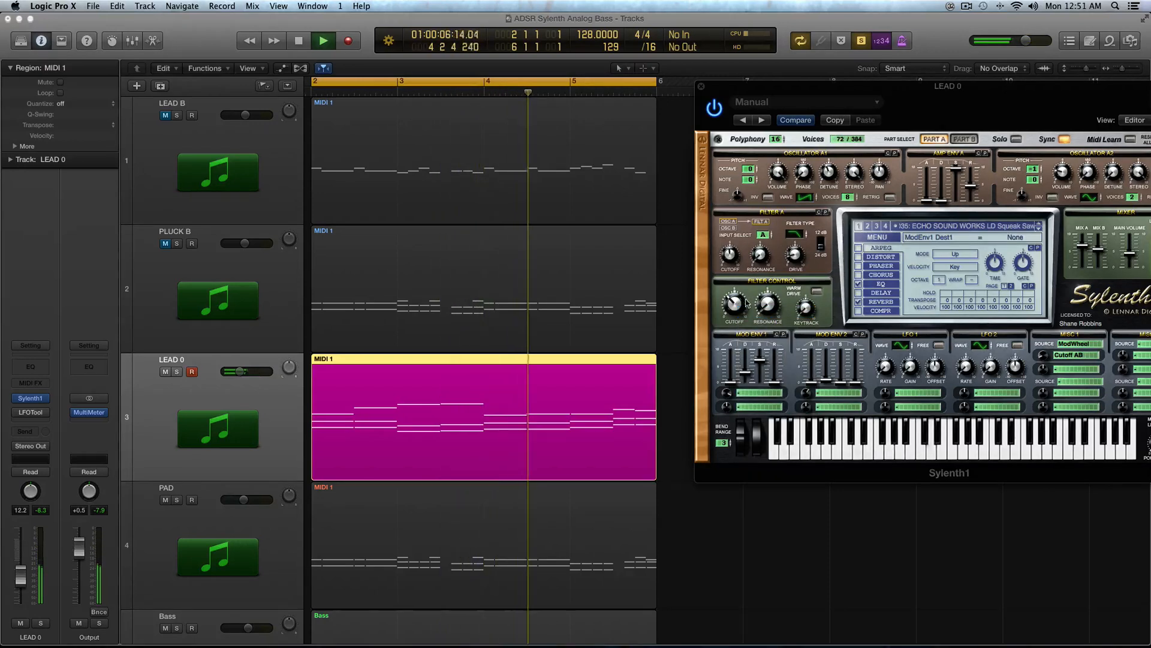
pyautogui.moveTo(735, 304); pyautogui.dragTo(732, 251)
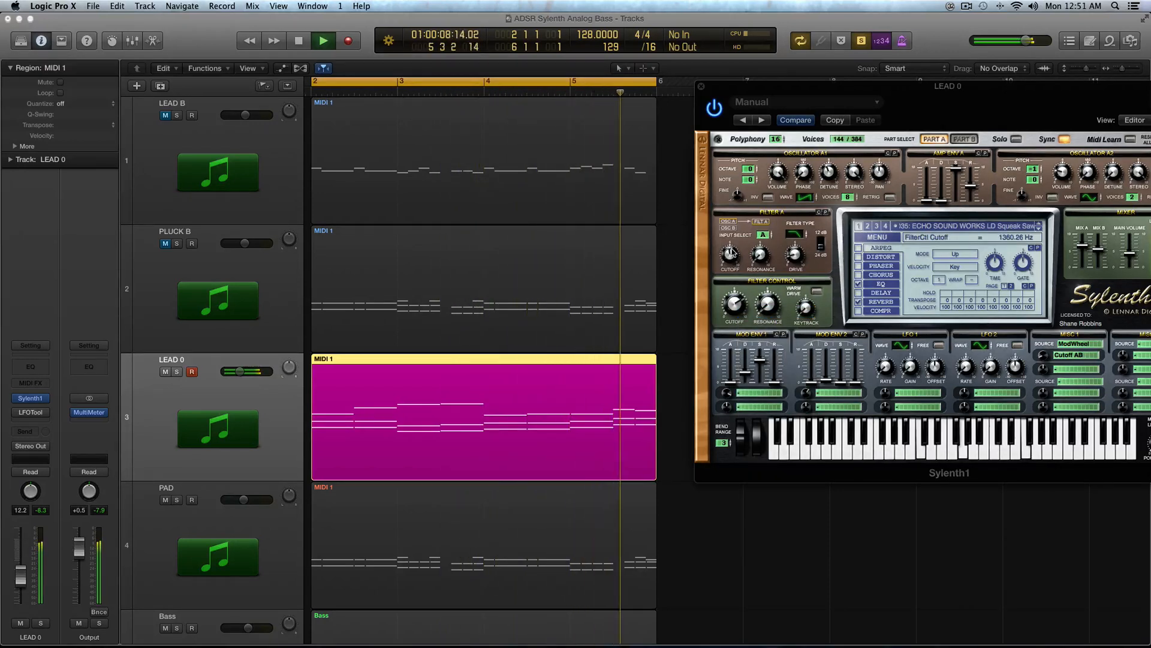
# Step: Stop playback and turn the filter cutoff down to about 29 Hz
pyautogui.press('space')
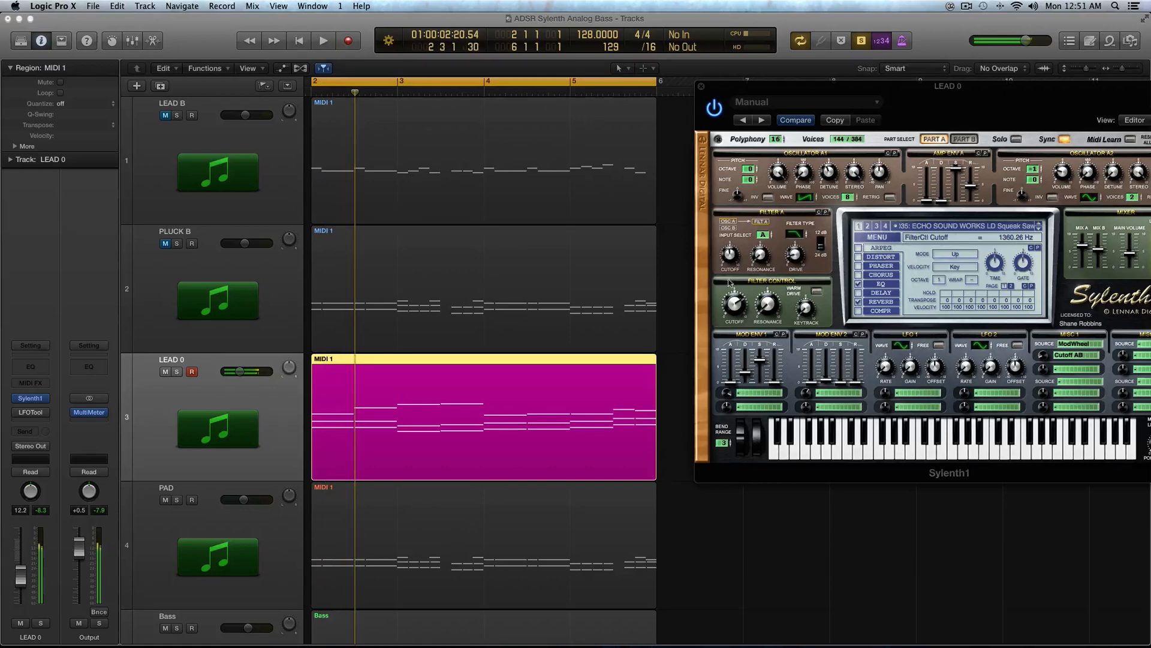
pyautogui.moveTo(733, 304); pyautogui.dragTo(745, 365)
# Step: Route Mod Env 1's first destination to Cutoff AB again, set the cutoff to about 28 Hz and play
pyautogui.click(756, 399)
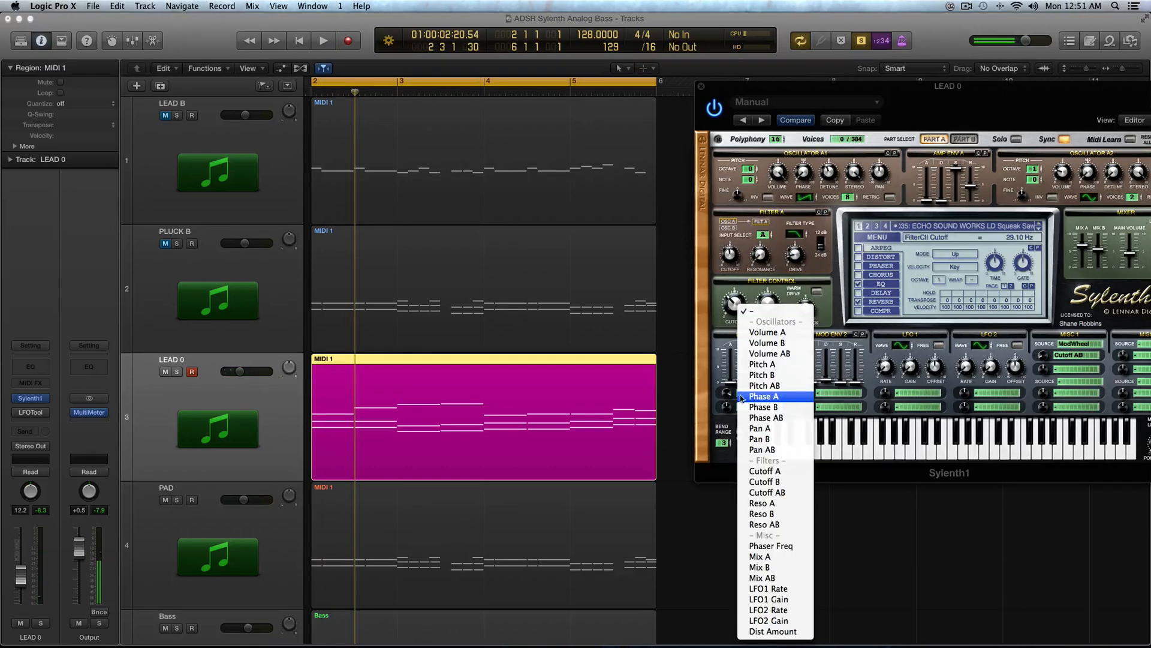
pyautogui.click(723, 376)
pyautogui.click(756, 397)
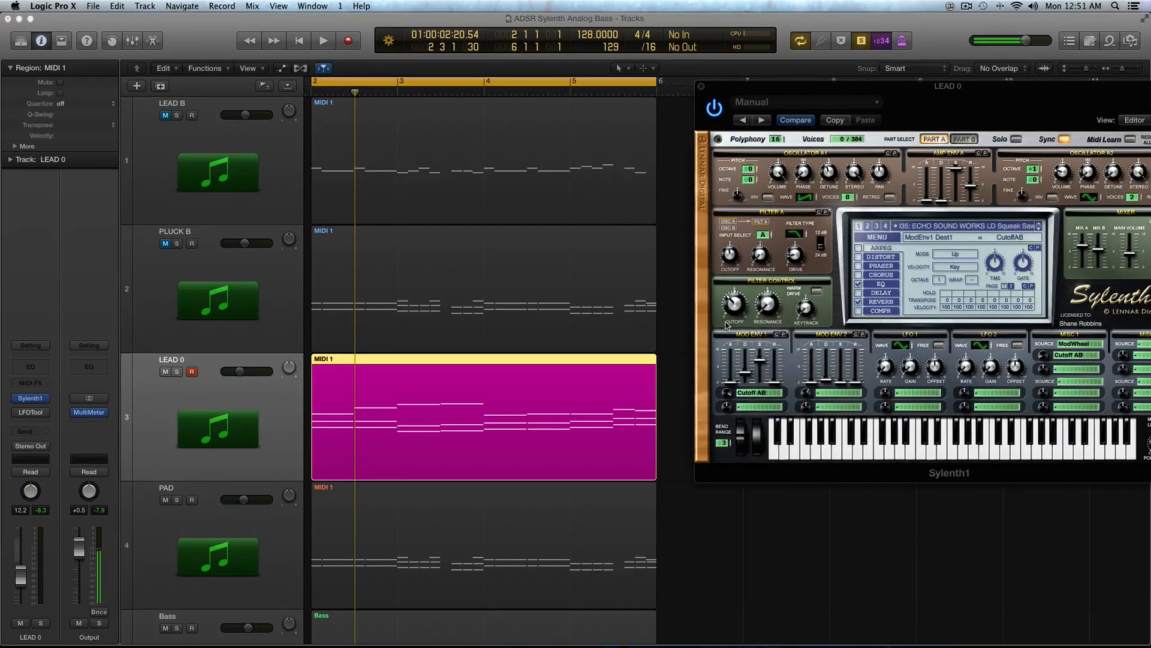
pyautogui.click(735, 309)
pyautogui.press('space')
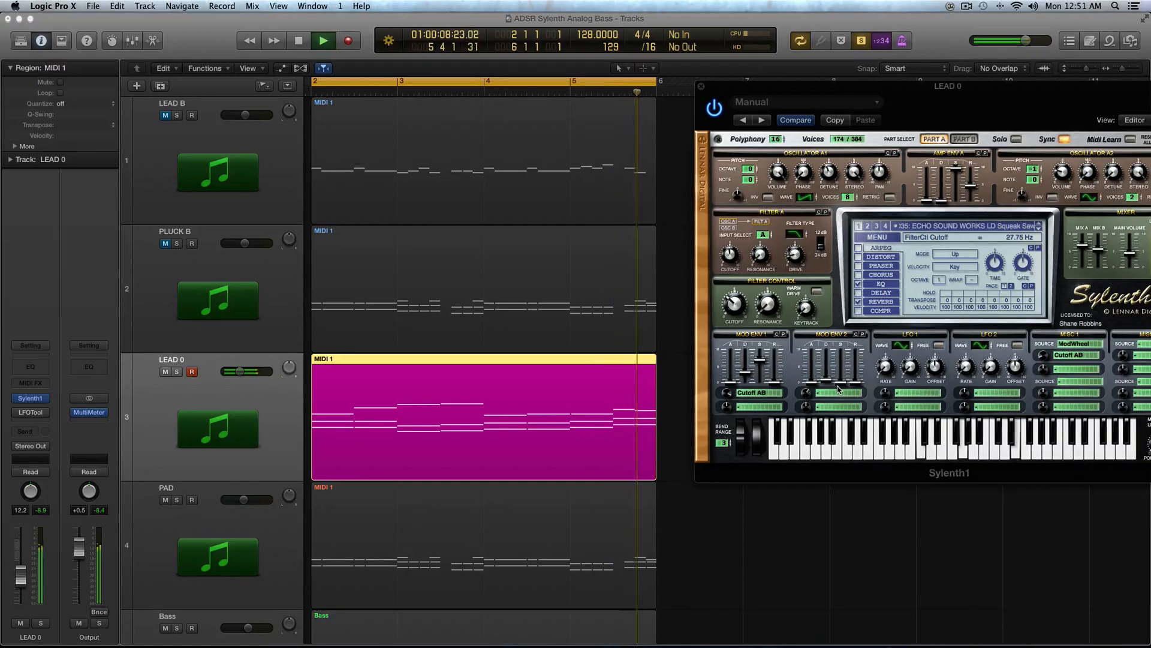
# Step: Stop playback, open the LEAD 0 track's LFOTool plugin and play the region briefly
pyautogui.press('space')
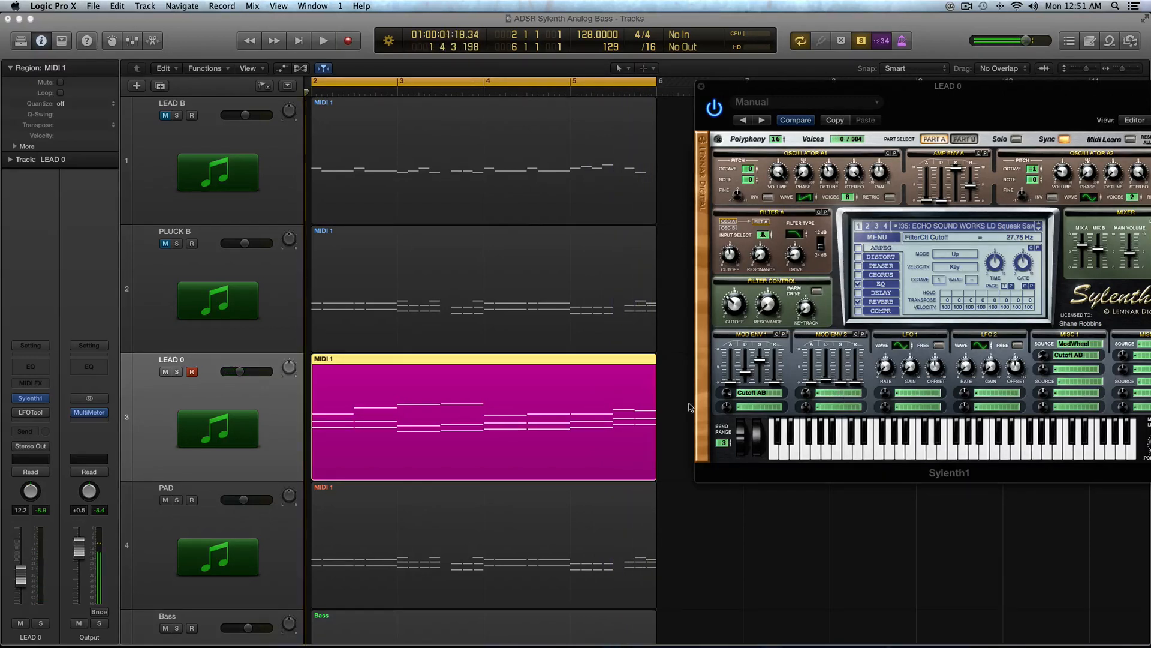
pyautogui.click(27, 413)
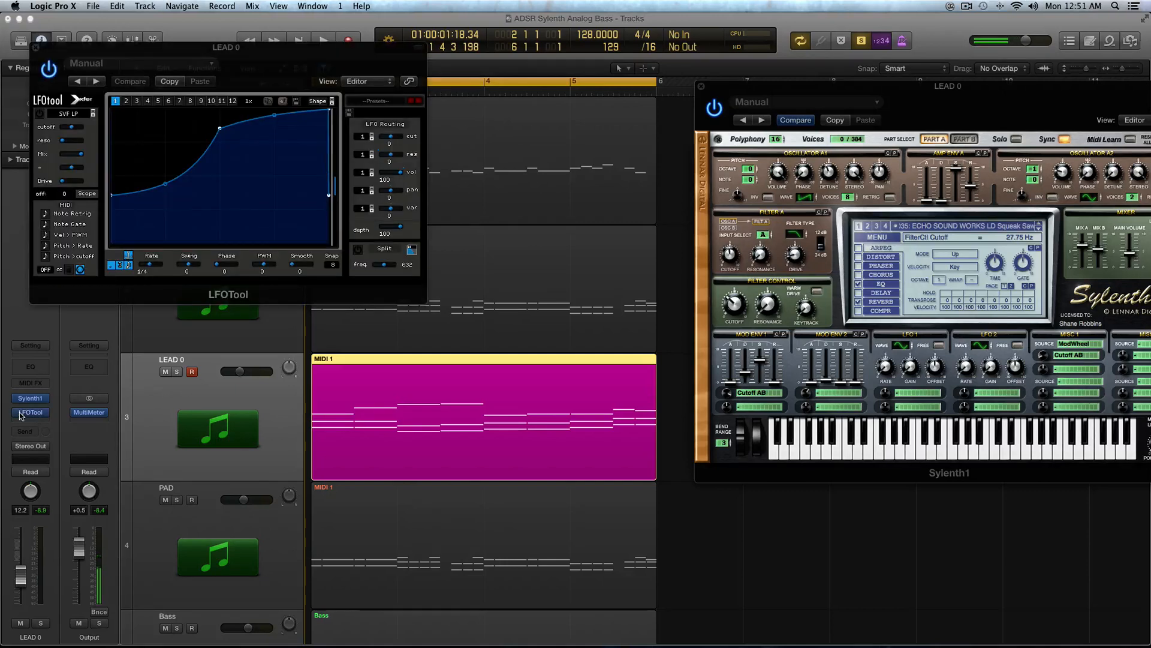
pyautogui.press('space')
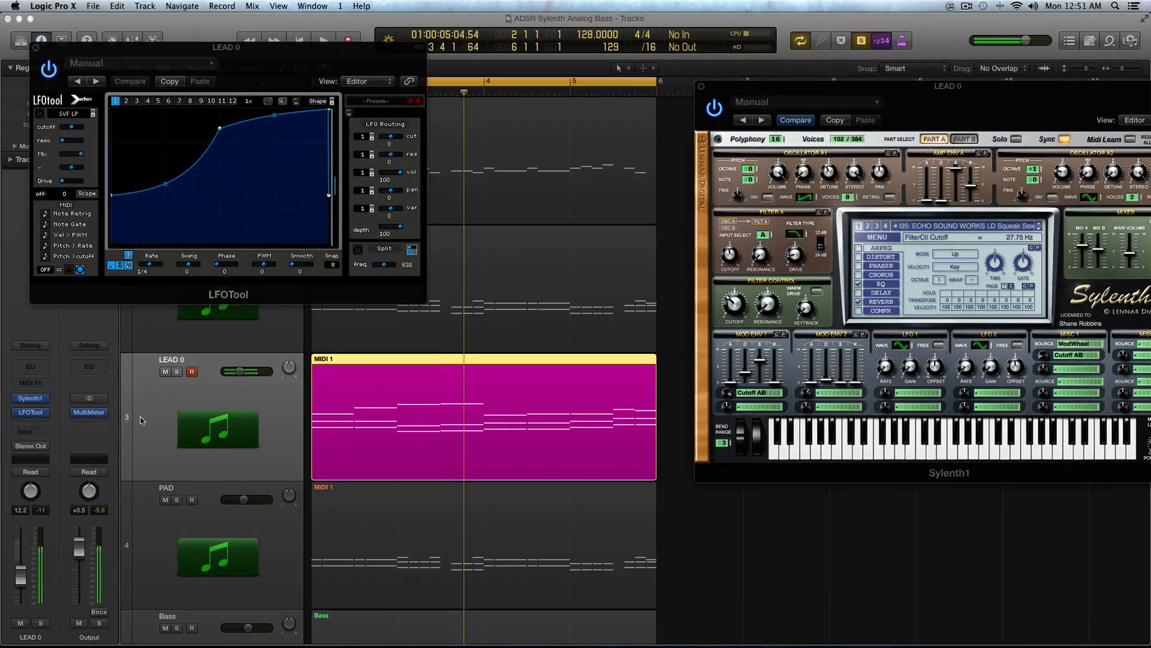
pyautogui.press('space')
# Step: Bypass LFOTool and route Mod Env 2's first destination to Pitch A, then play the region
pyautogui.click(18, 412)
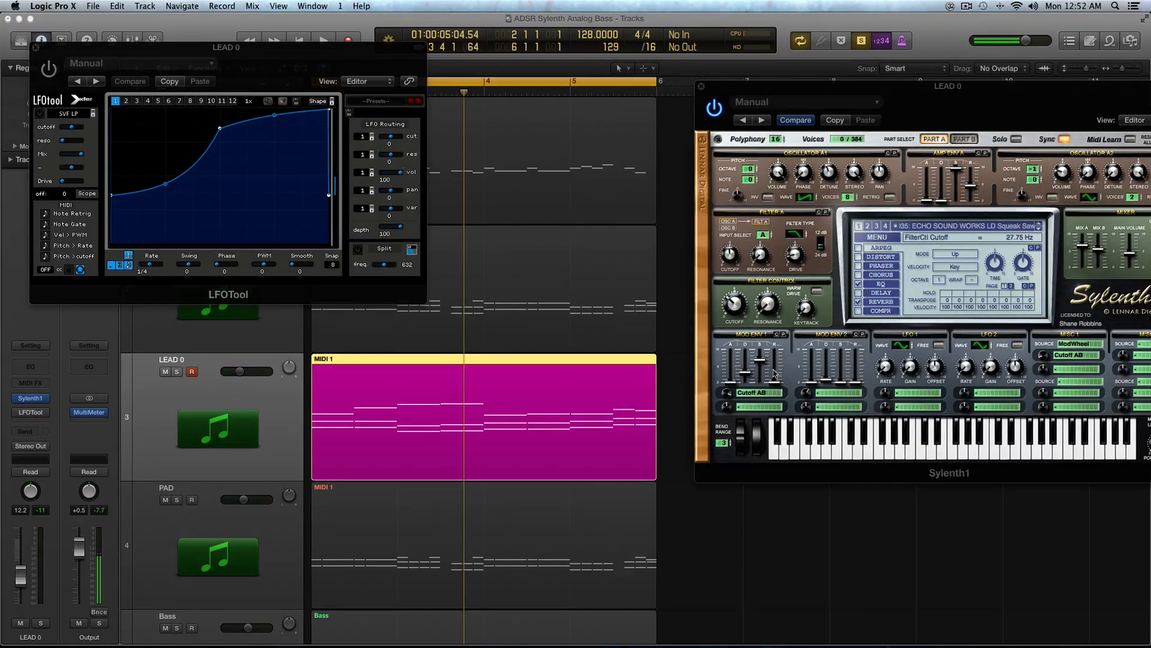
pyautogui.click(850, 389)
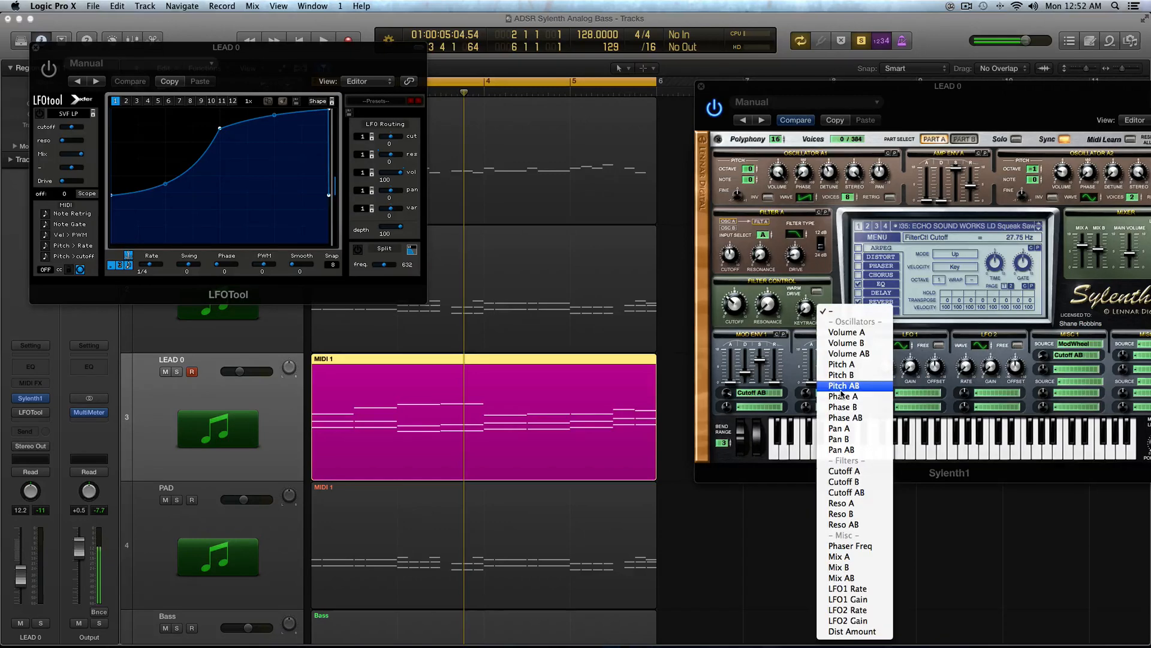
pyautogui.click(885, 364)
pyautogui.press('space')
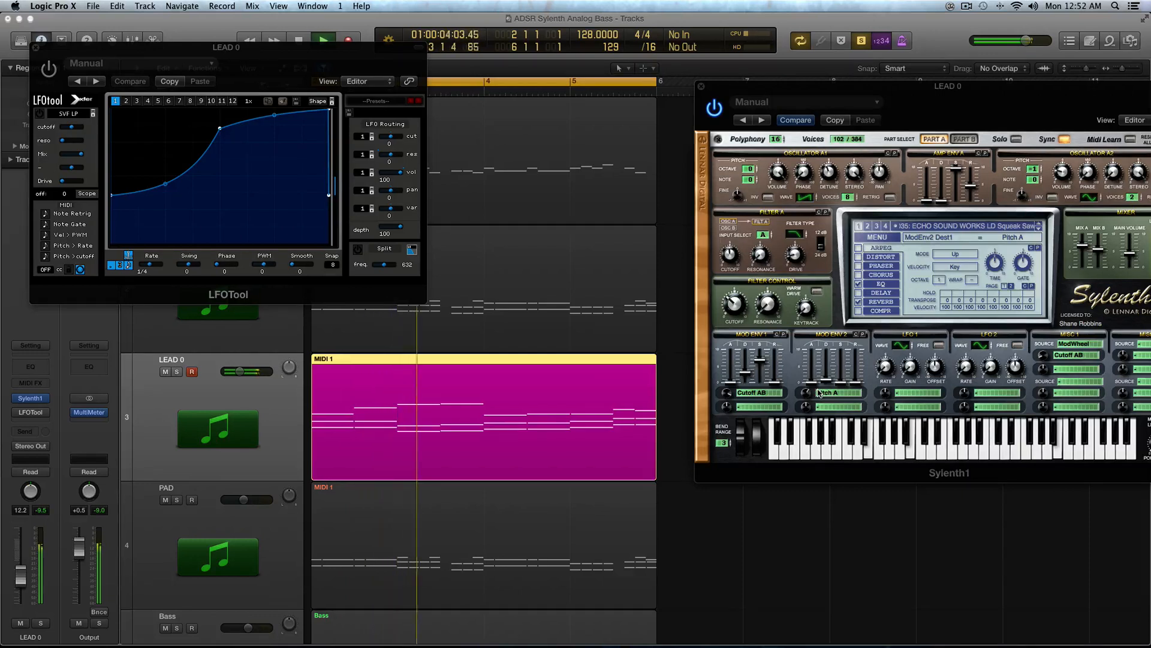
pyautogui.press('space')
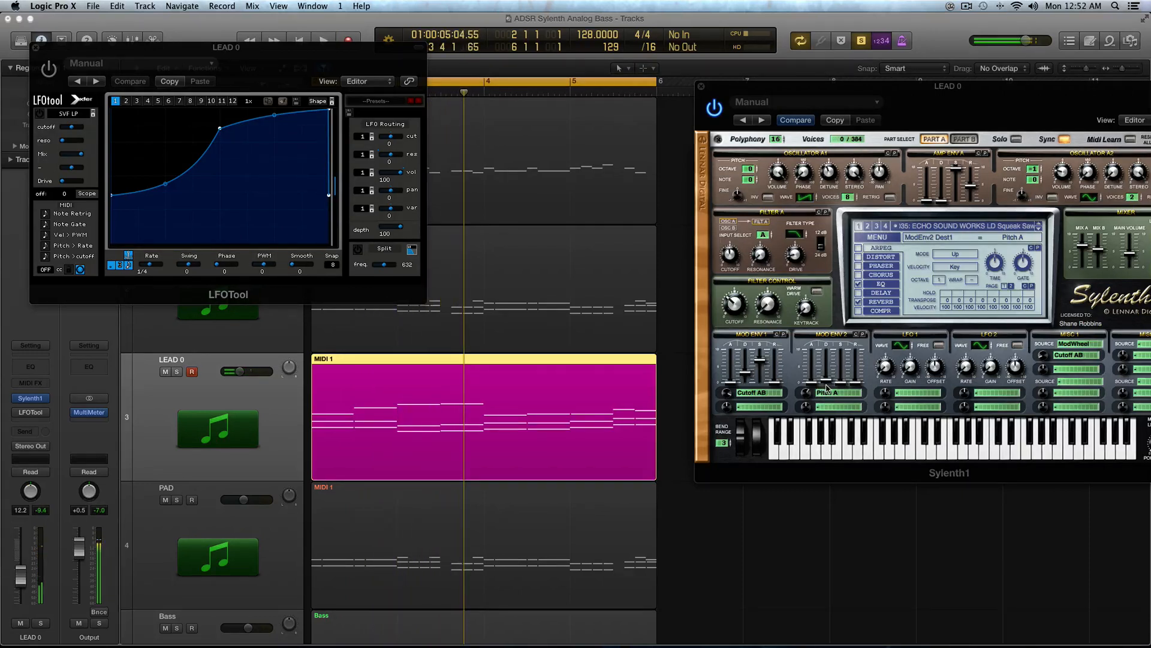
# Step: Set Mod Env 2's first destination amount to about 2.57 and its decay to about 0.86, and play
pyautogui.press('space')
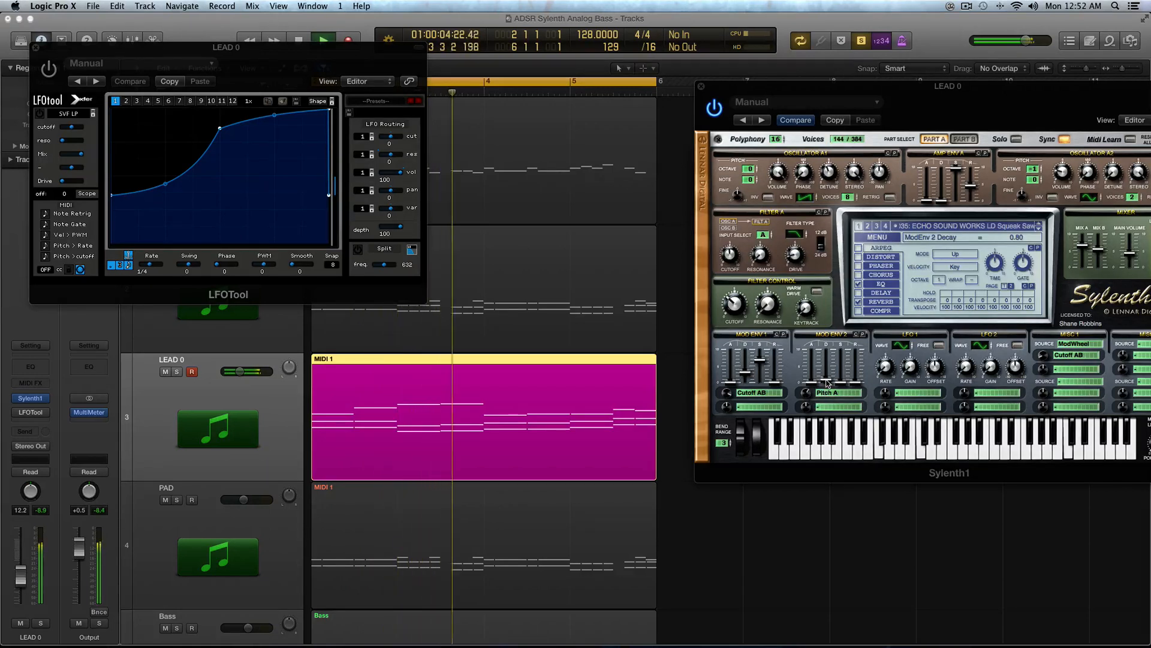
pyautogui.press('space')
pyautogui.click(808, 395)
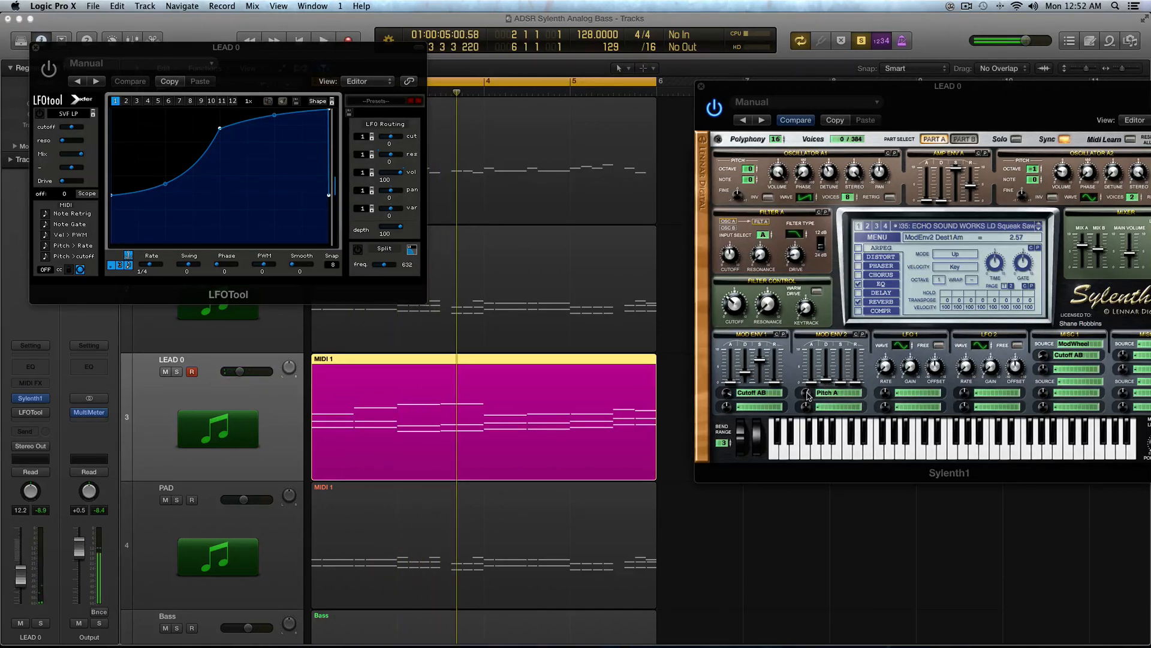
pyautogui.click(830, 380)
pyautogui.press('space')
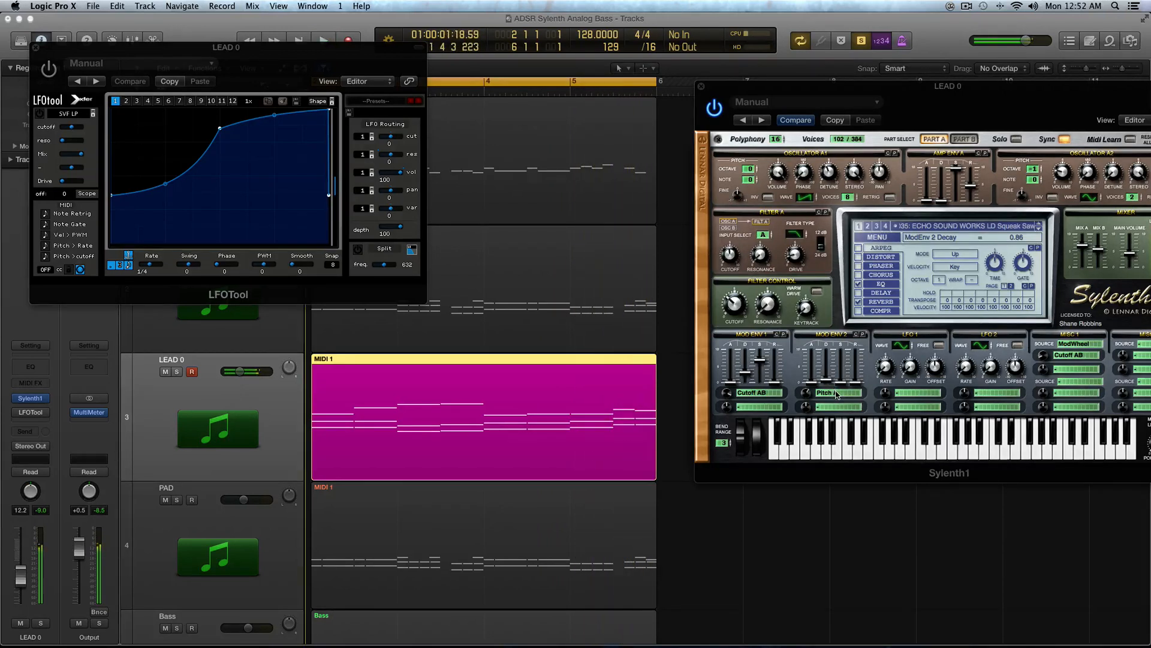
# Step: Close the plugin windows, mute the LEAD 0 track and select the PAD track
pyautogui.click(37, 48)
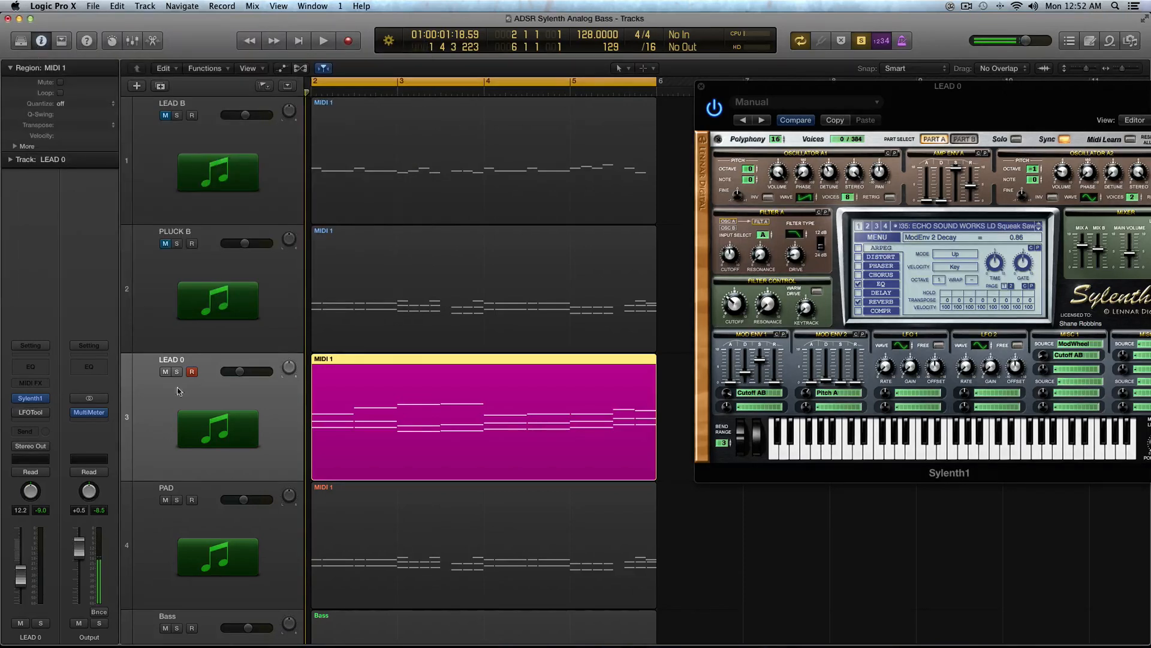
pyautogui.scroll(-1, 582, 438)
pyautogui.click(165, 334)
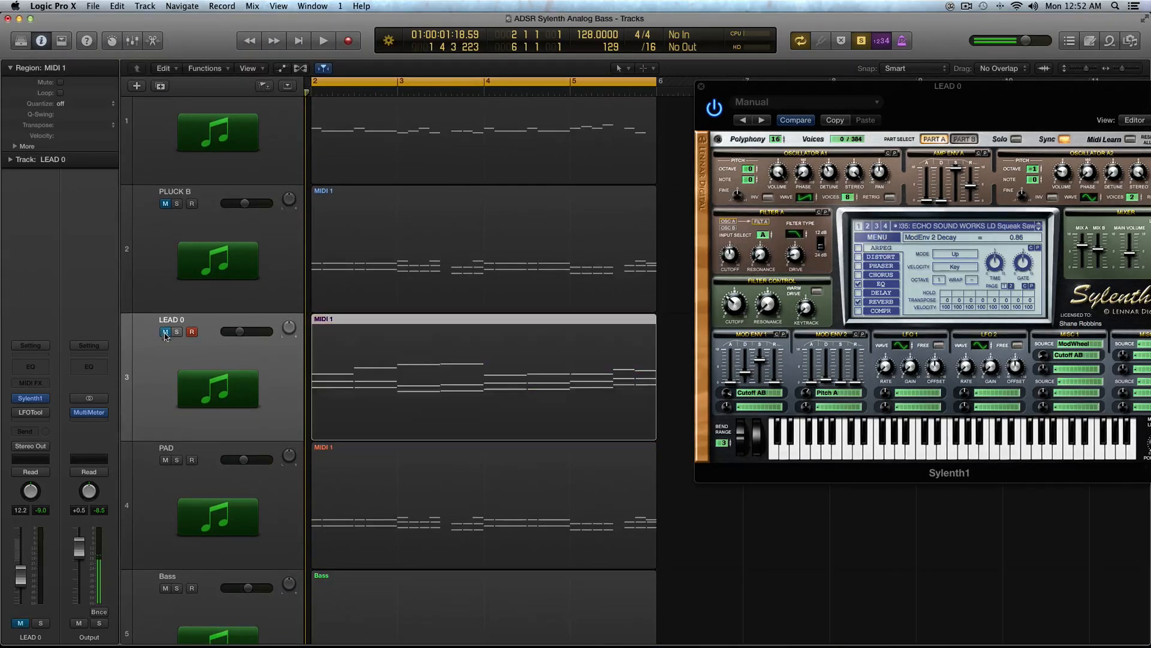
pyautogui.scroll(-2, 244, 430)
pyautogui.click(244, 429)
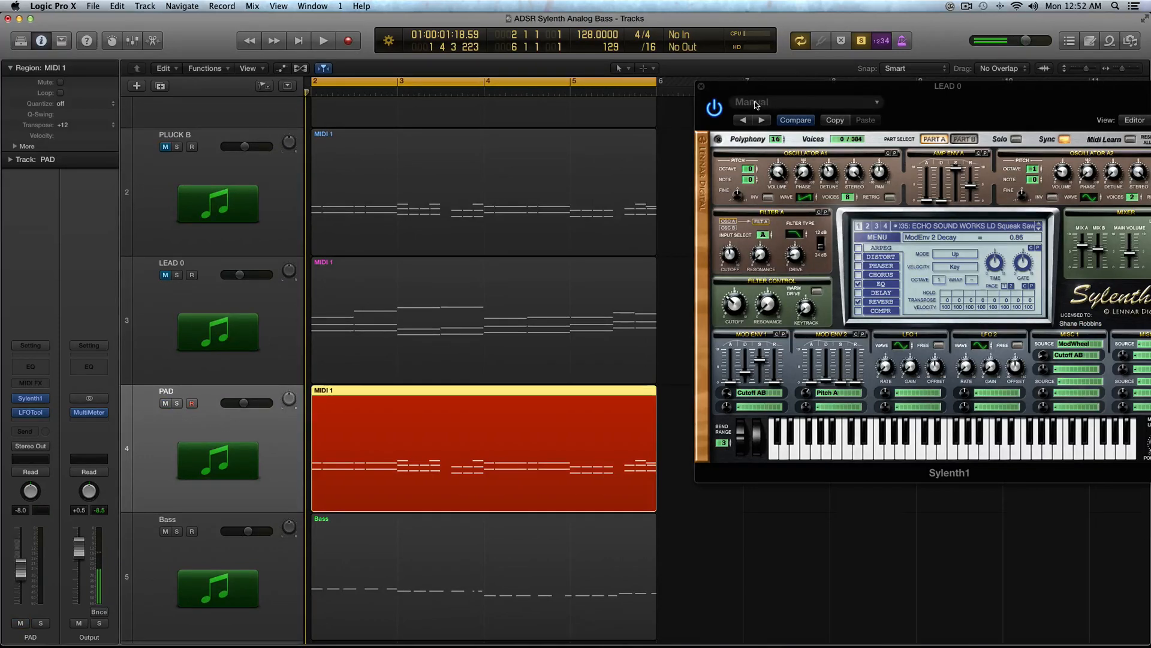
pyautogui.click(703, 88)
# Step: Play the region, bypass the PAD track's LFOTool, and open the PAD track's Sylenth1 editor
pyautogui.press('space')
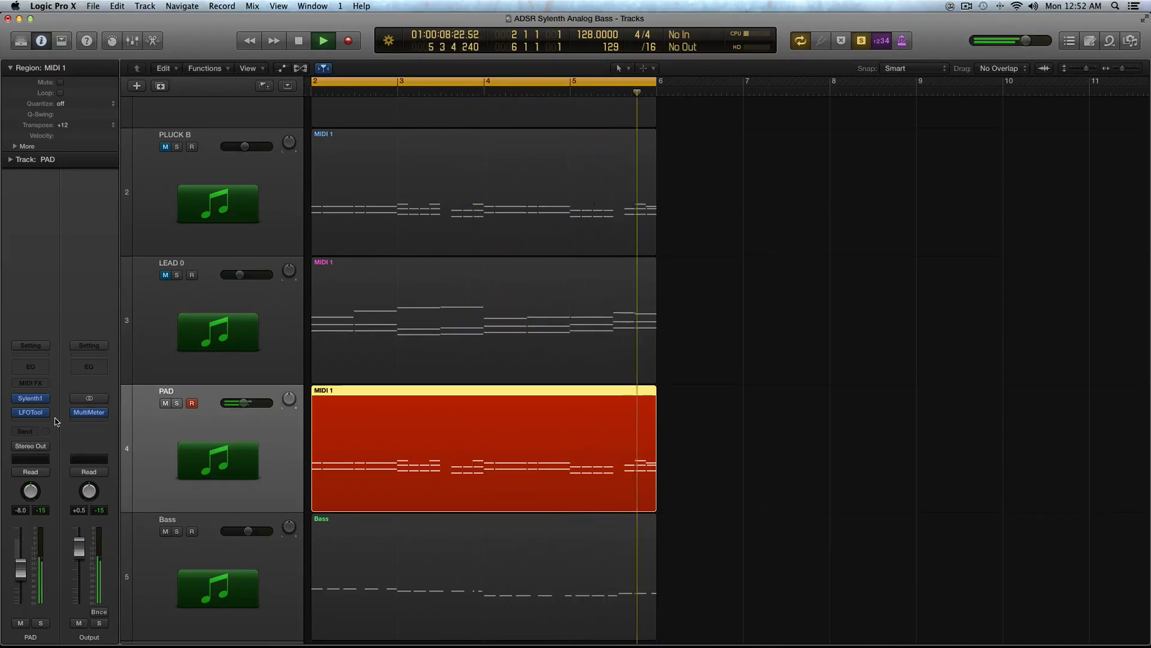
pyautogui.press('space')
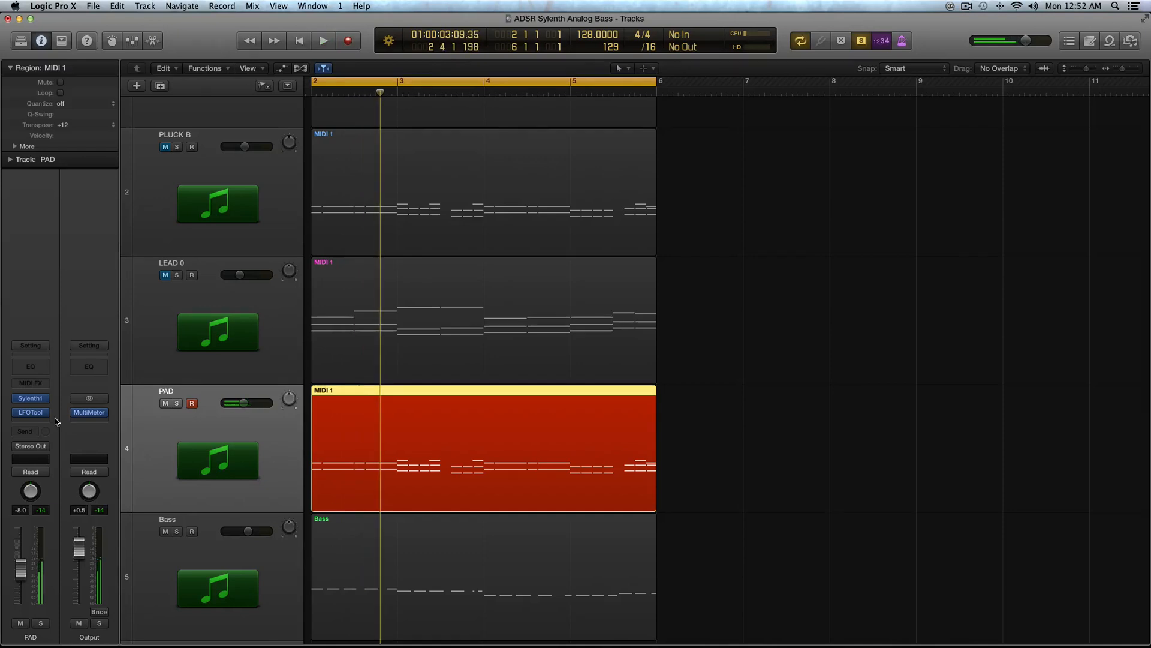
pyautogui.click(21, 413)
pyautogui.click(18, 412)
pyautogui.click(16, 413)
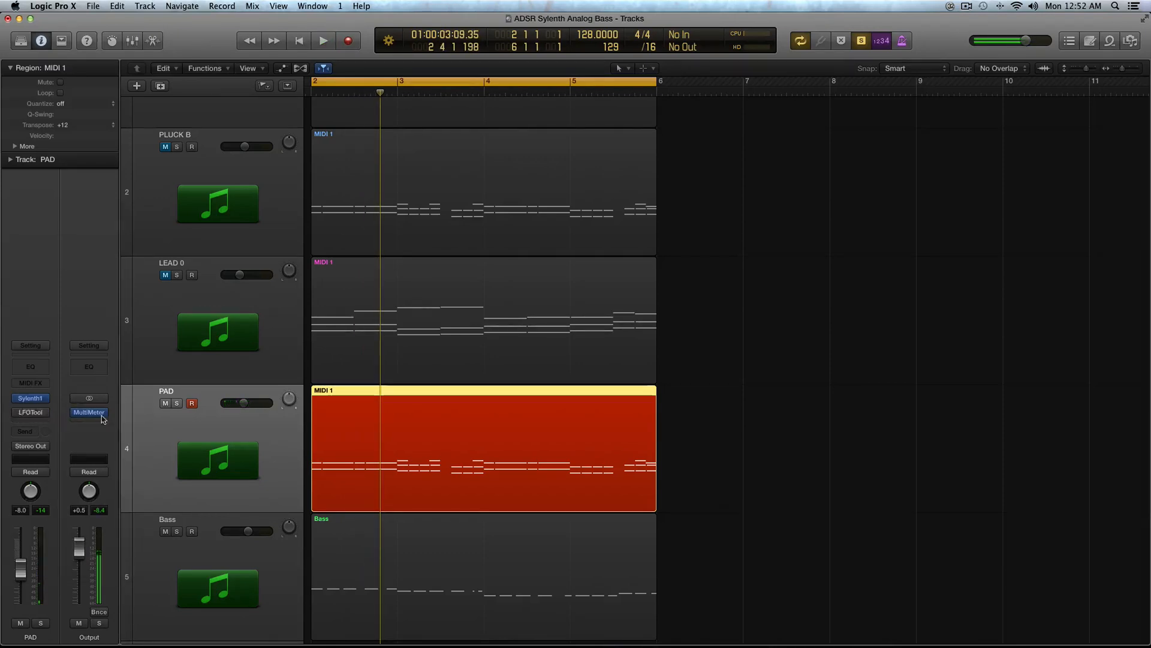
pyautogui.scroll(1, 193, 430)
pyautogui.press('space')
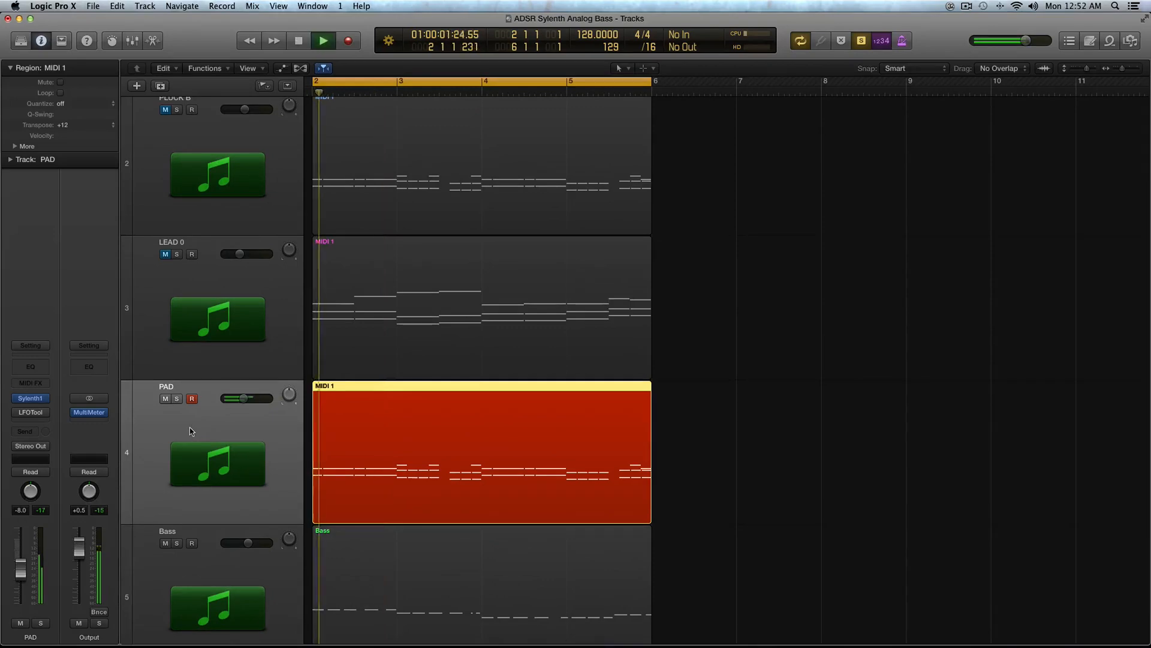
pyautogui.moveTo(33, 400)
pyautogui.press('space')
pyautogui.click(33, 400)
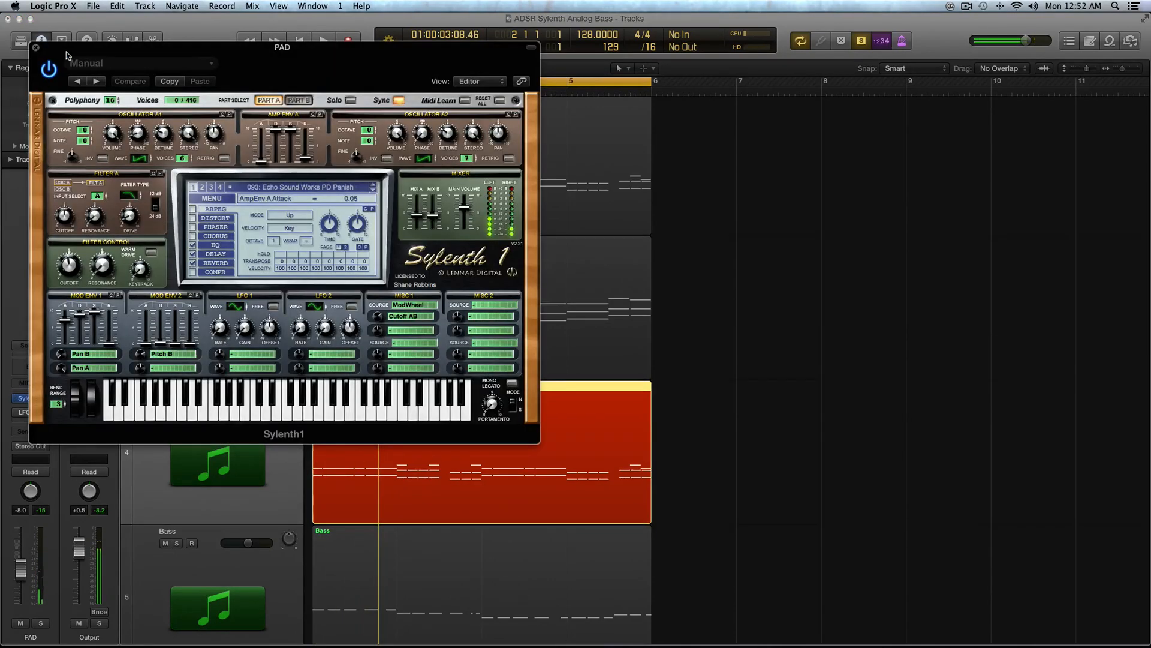
pyautogui.moveTo(84, 49); pyautogui.dragTo(565, 160)
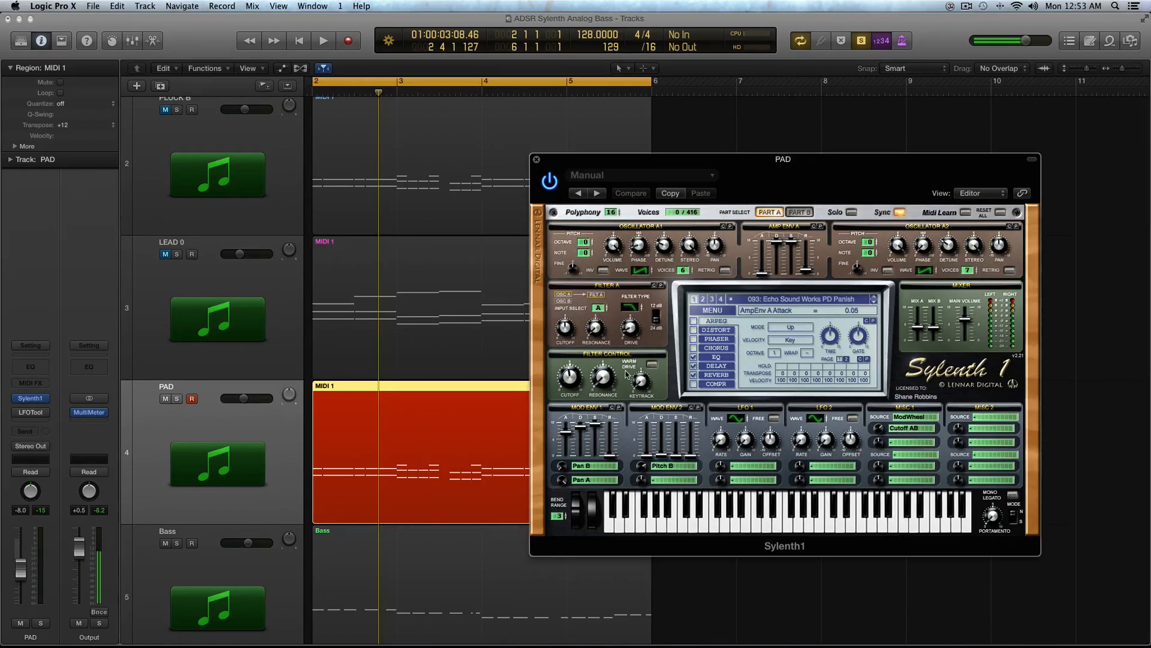
# Step: Clear both of Mod Env 1's destinations and play the region
pyautogui.click(593, 470)
pyautogui.click(586, 477)
pyautogui.click(587, 478)
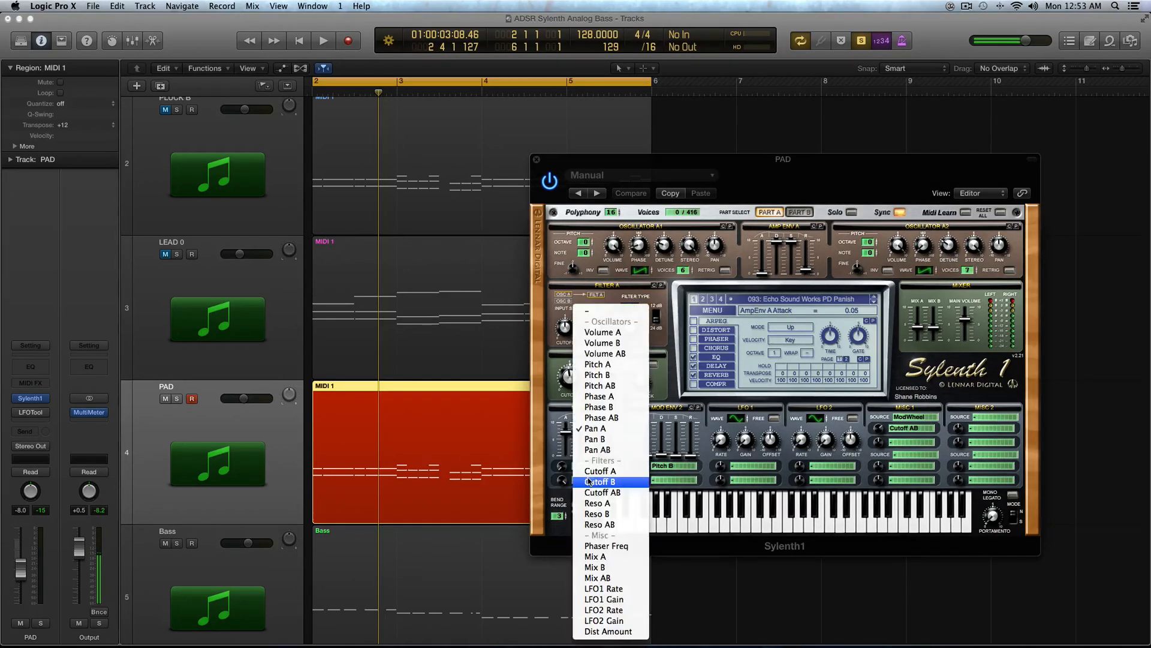
pyautogui.click(586, 467)
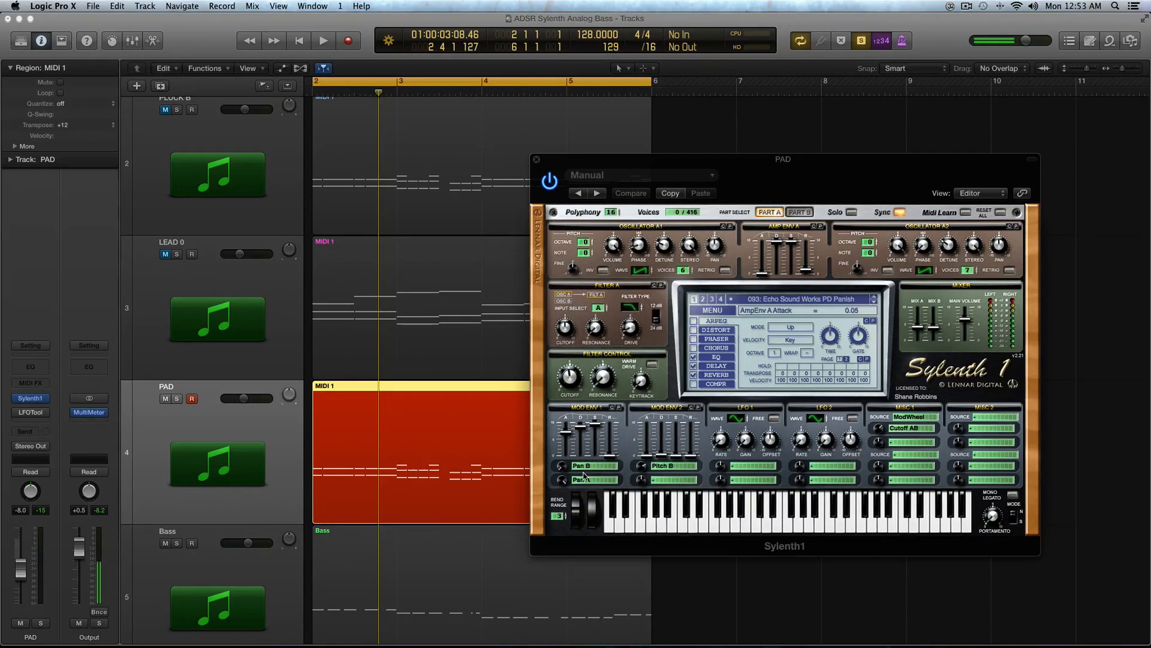
pyautogui.click(585, 467)
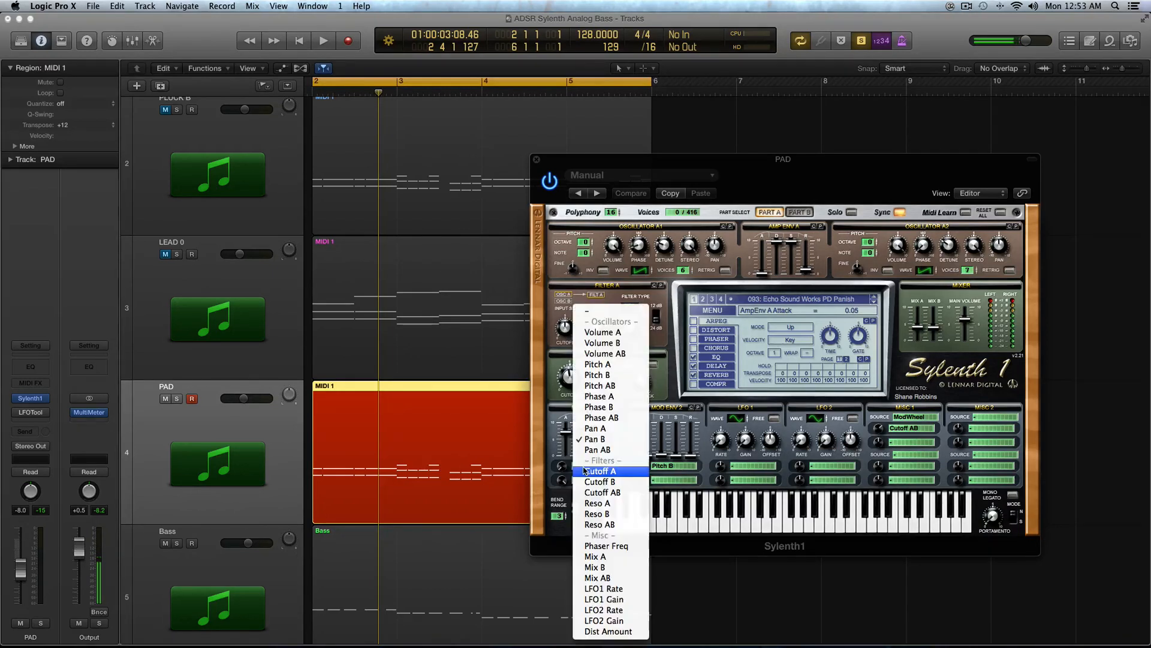
pyautogui.click(591, 308)
pyautogui.click(589, 479)
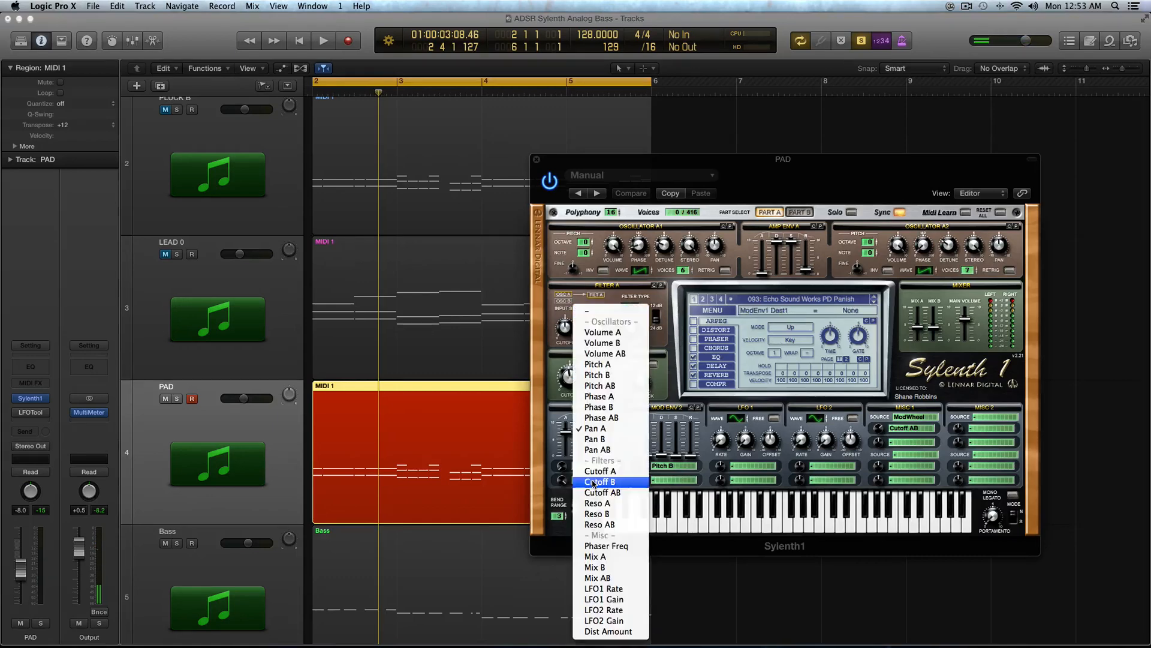
pyautogui.click(591, 308)
pyautogui.press('space')
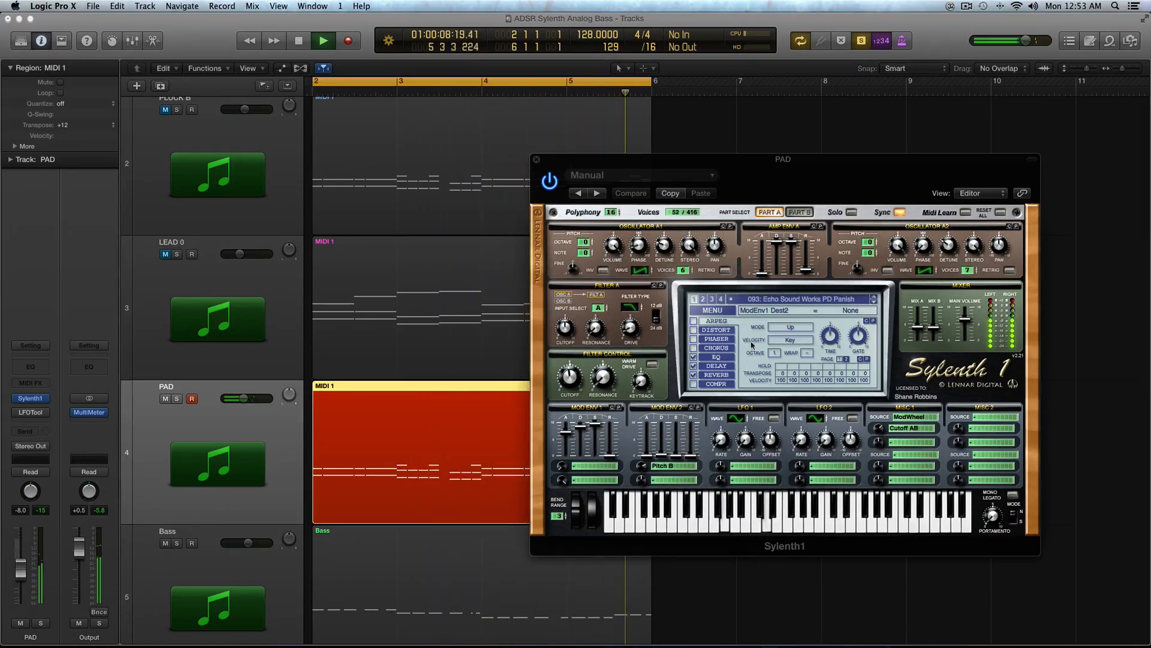
pyautogui.press('space')
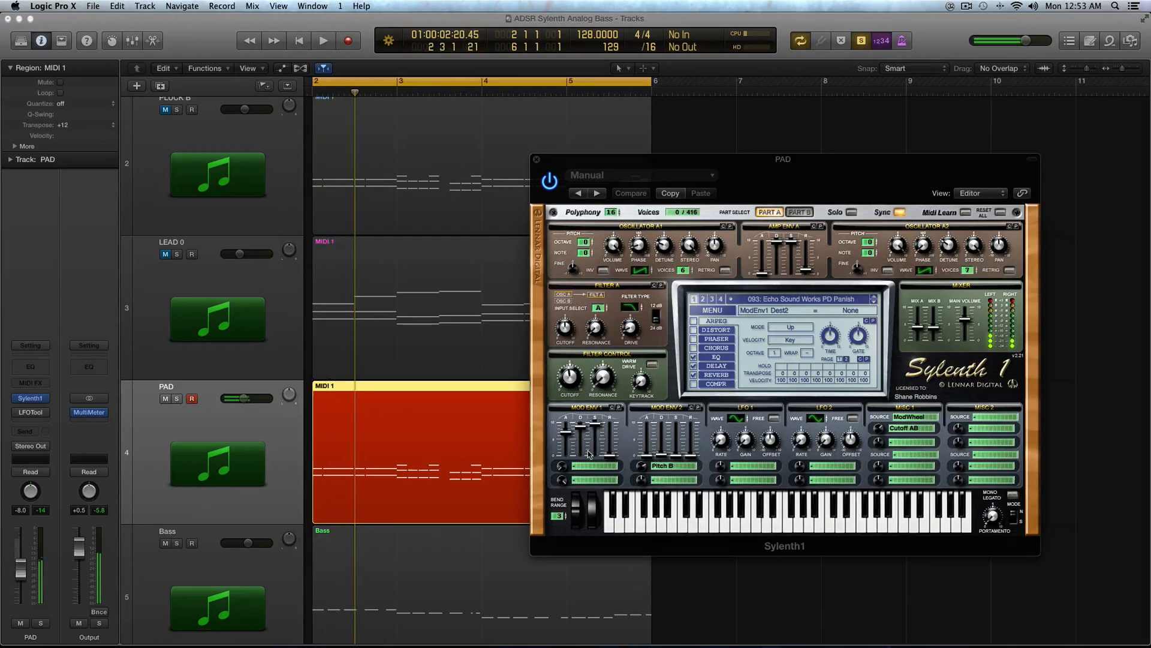
# Step: Set Mod Env 1's destinations back to Pan B and Pan A
pyautogui.click(591, 466)
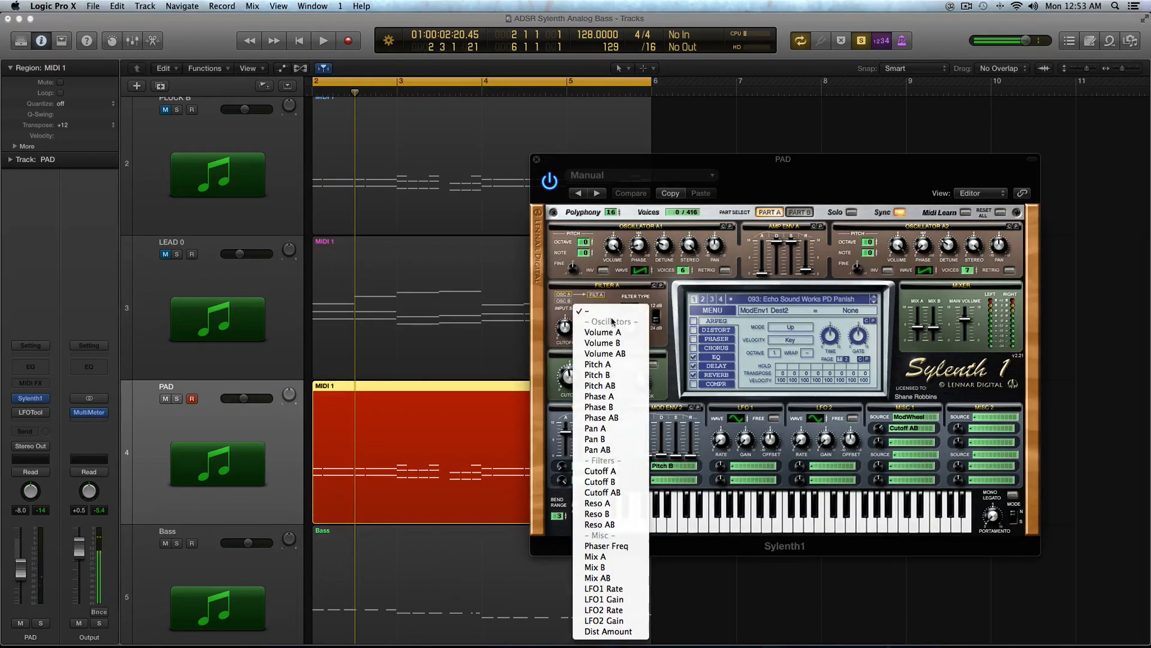
pyautogui.click(626, 440)
pyautogui.click(600, 478)
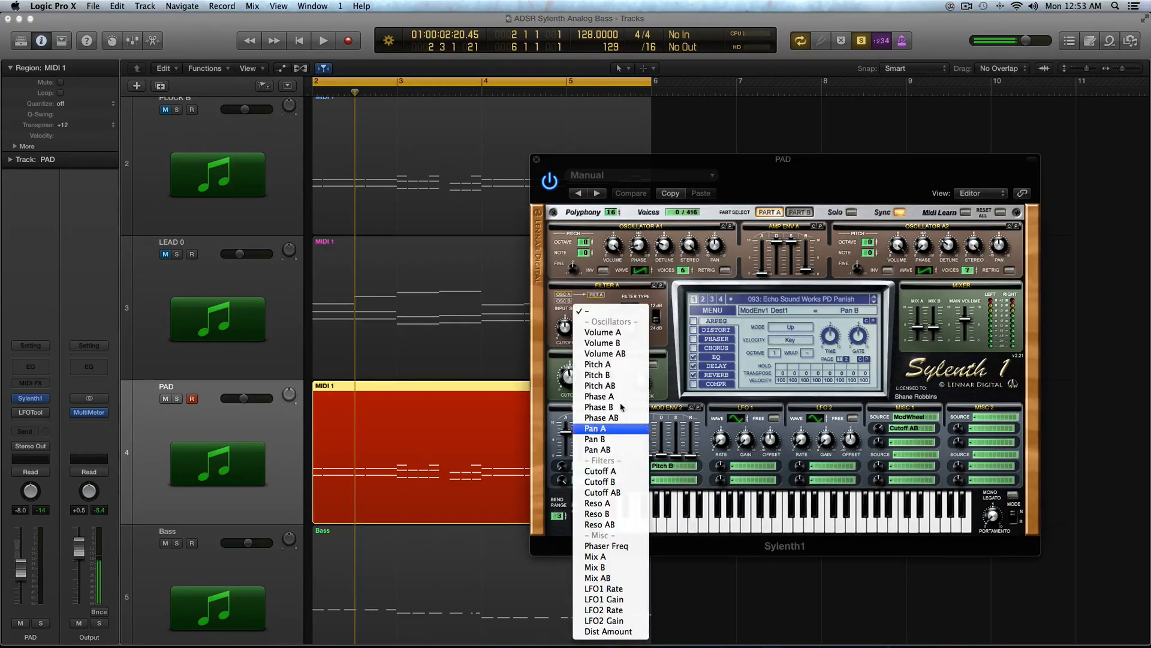
pyautogui.click(622, 430)
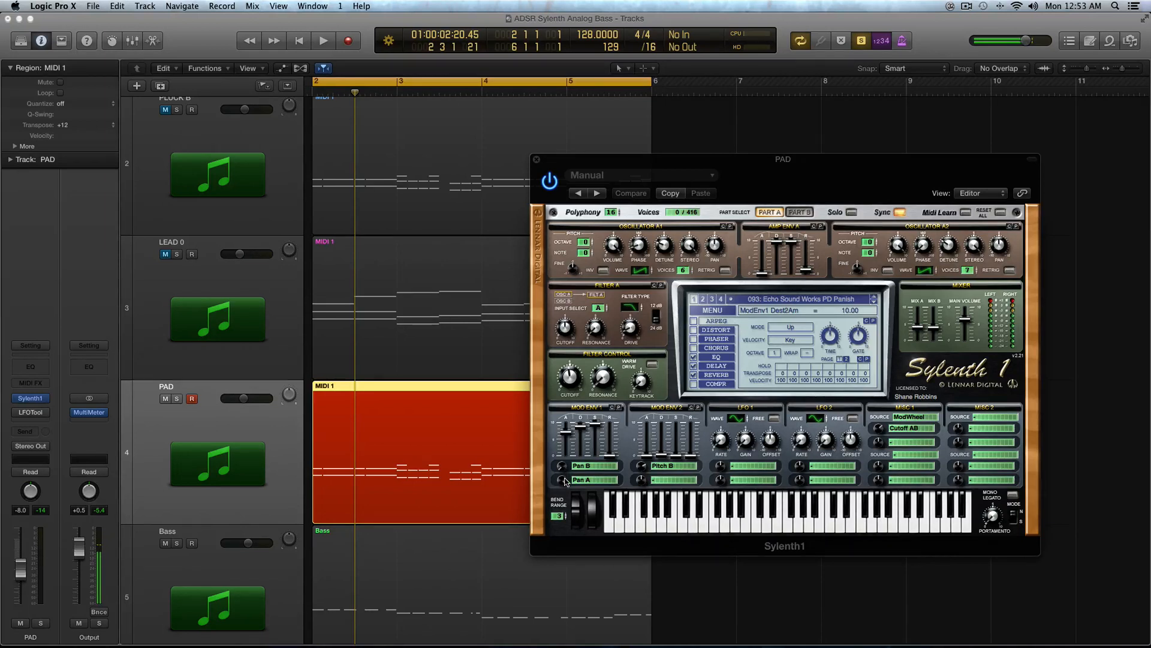
# Step: Adjust Mod Env 1's envelope sliders, setting its attack to about 6.01
pyautogui.click(595, 465)
pyautogui.click(561, 435)
pyautogui.click(583, 426)
pyautogui.click(569, 437)
pyautogui.moveTo(568, 443); pyautogui.dragTo(568, 444)
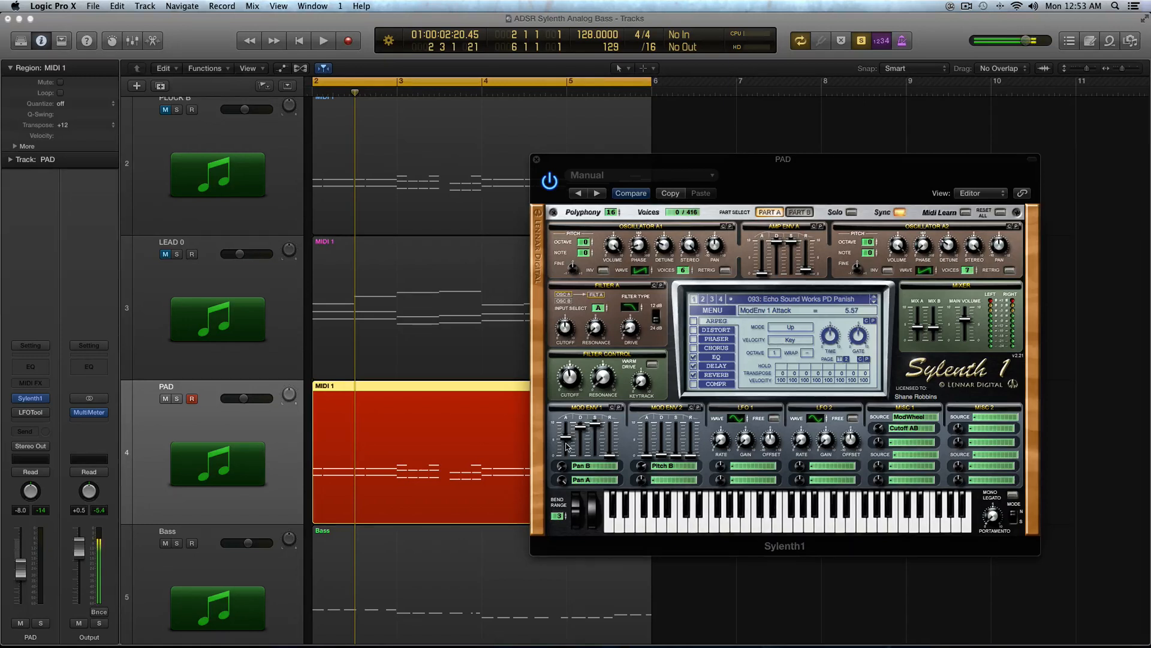
pyautogui.click(580, 428)
pyautogui.click(593, 423)
pyautogui.moveTo(612, 455); pyautogui.dragTo(567, 457)
pyautogui.moveTo(569, 448)
pyautogui.mouseDown()
pyautogui.moveTo(565, 421)
pyautogui.moveTo(568, 447)
pyautogui.mouseUp()
pyautogui.scroll(5, 349, 462)
pyautogui.hscroll(-5, 349, 462)
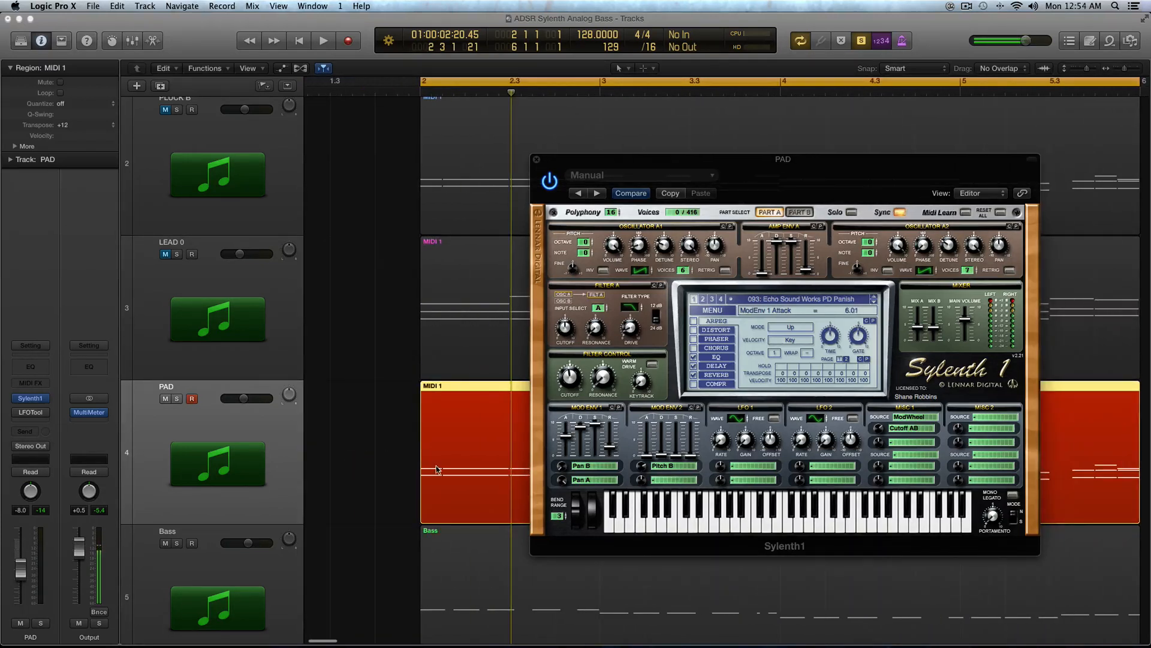
pyautogui.hscroll(3, 436, 471)
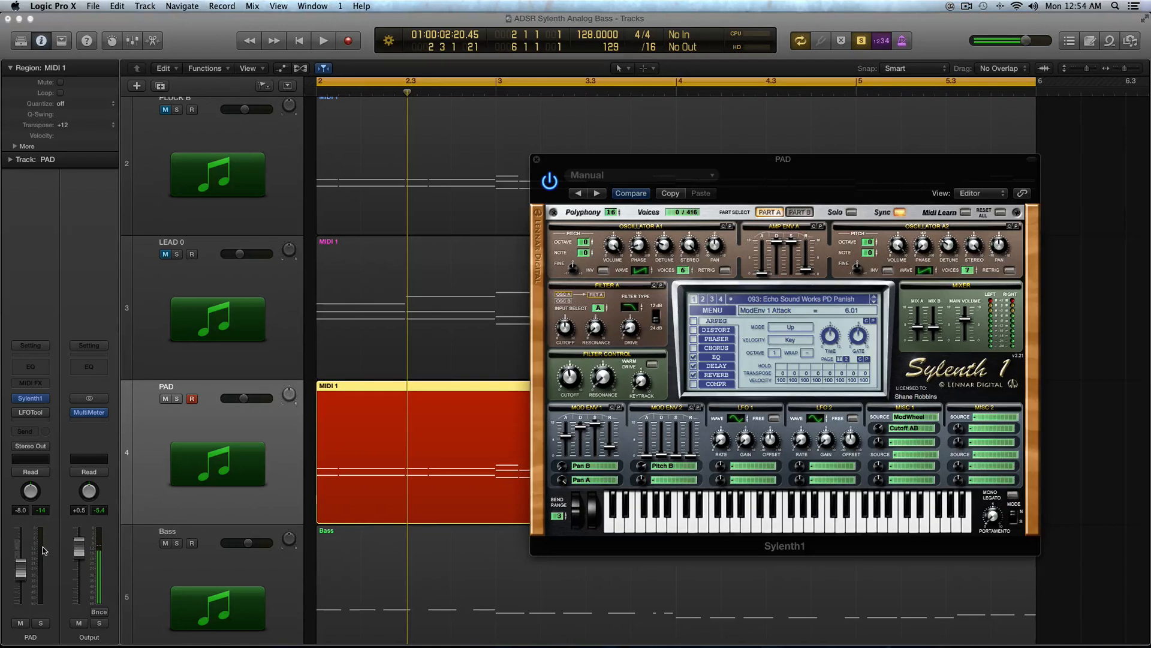
# Step: Play the region, raise Amp Env A's attack to about 1.77, and switch to Part B and back to Part A
pyautogui.press('space')
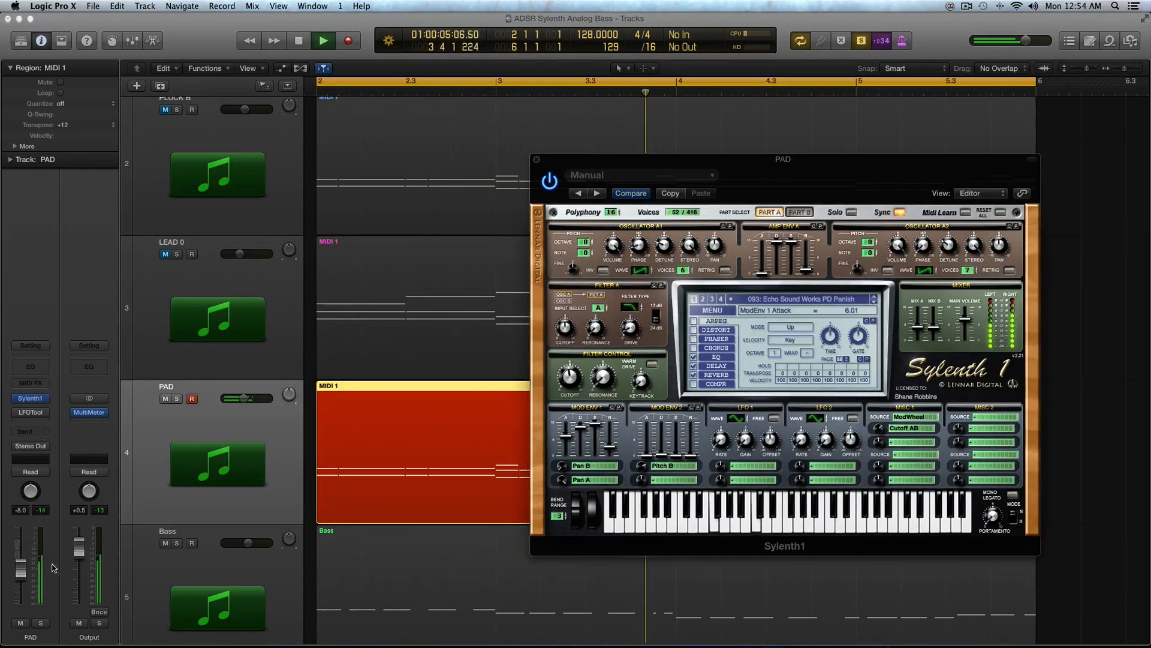
pyautogui.press('space')
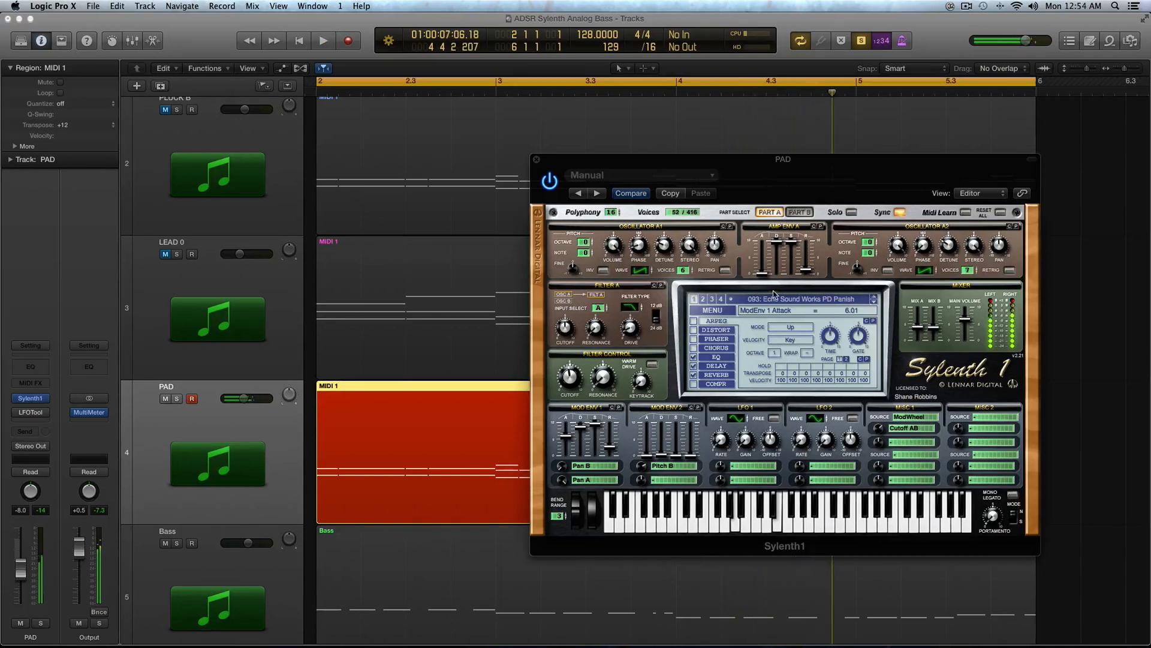
pyautogui.moveTo(766, 276); pyautogui.dragTo(766, 259)
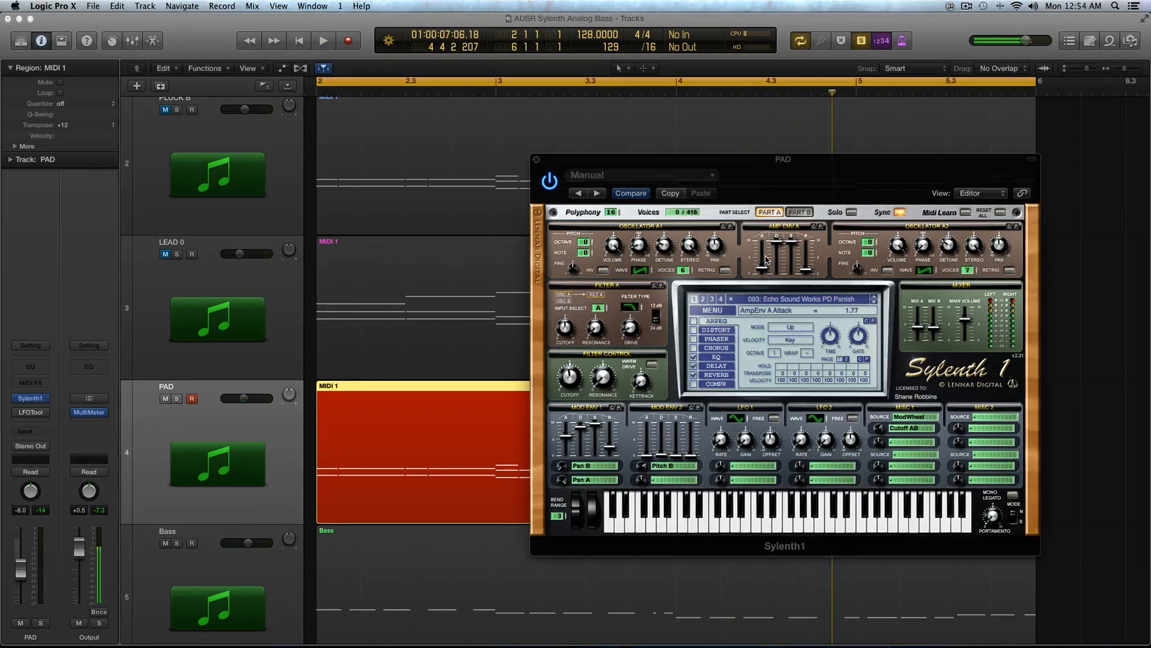
pyautogui.click(801, 213)
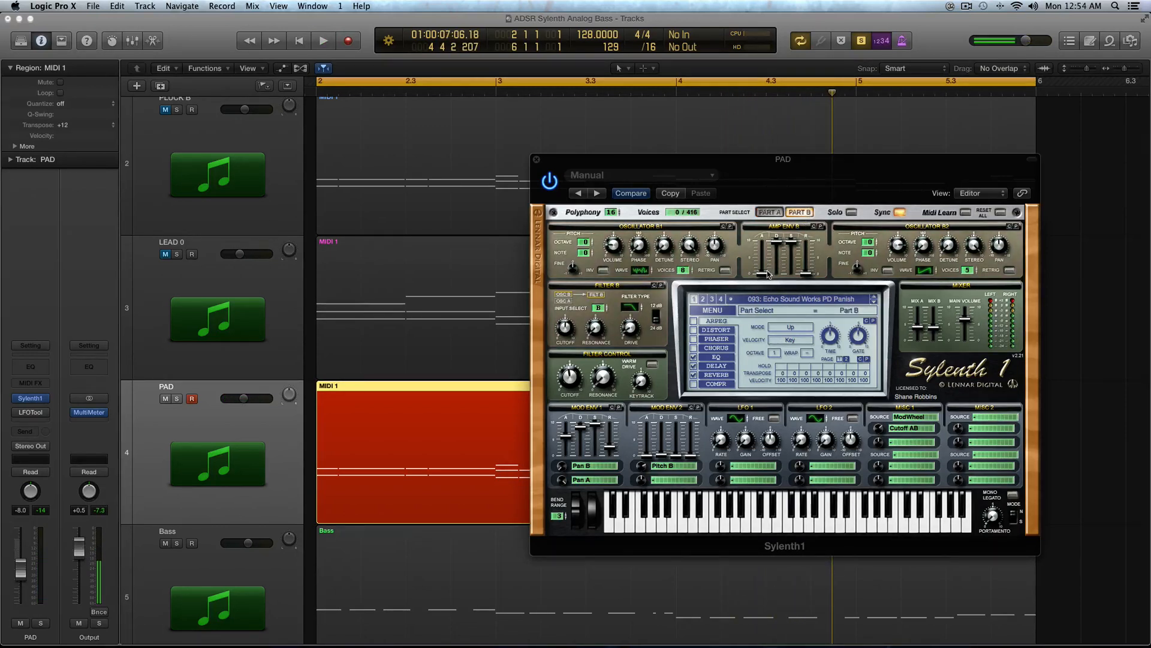
pyautogui.click(769, 213)
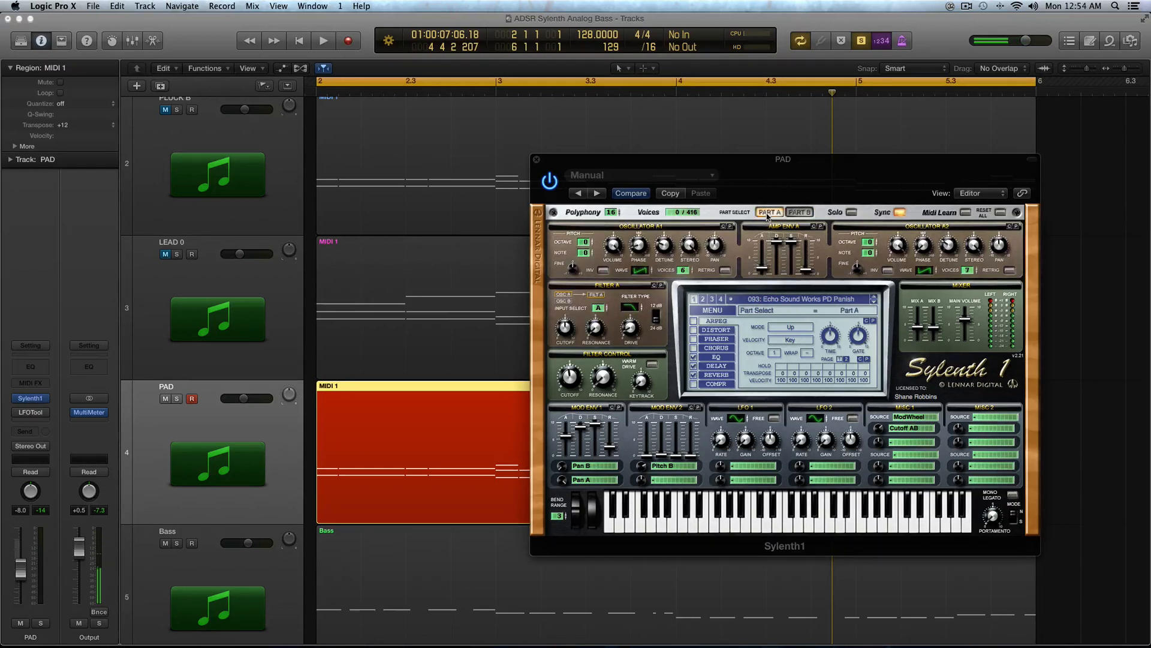
# Step: Play the region and raise Amp Env A's attack to about 3.98
pyautogui.press('space')
pyautogui.moveTo(765, 268); pyautogui.dragTo(766, 249)
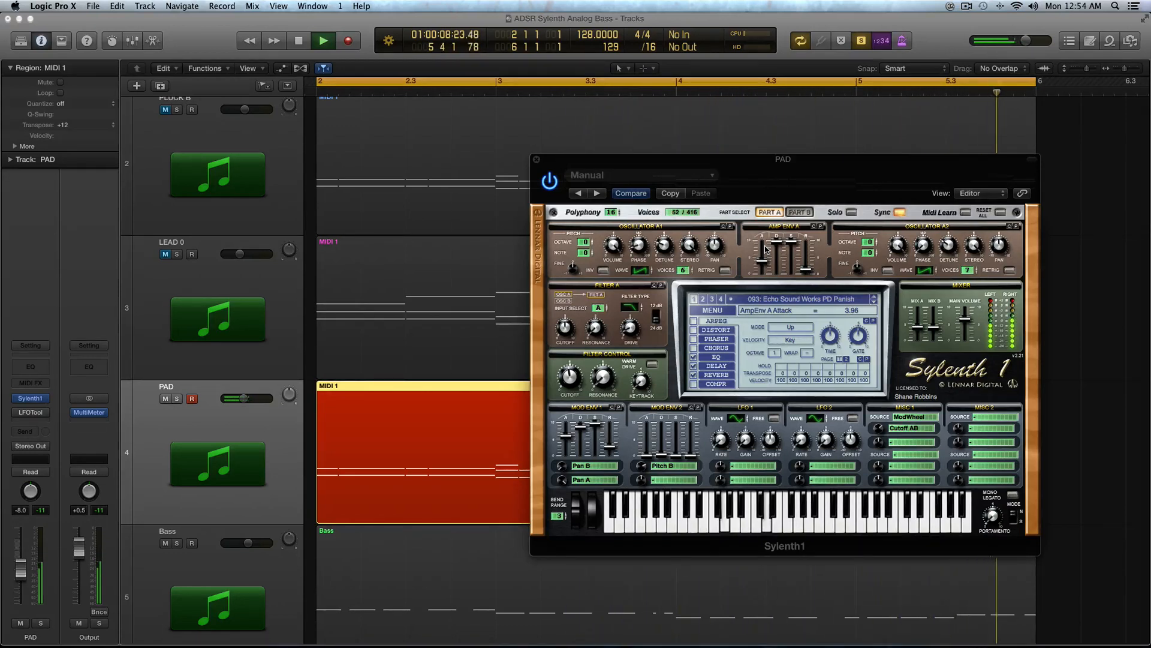
pyautogui.press('space')
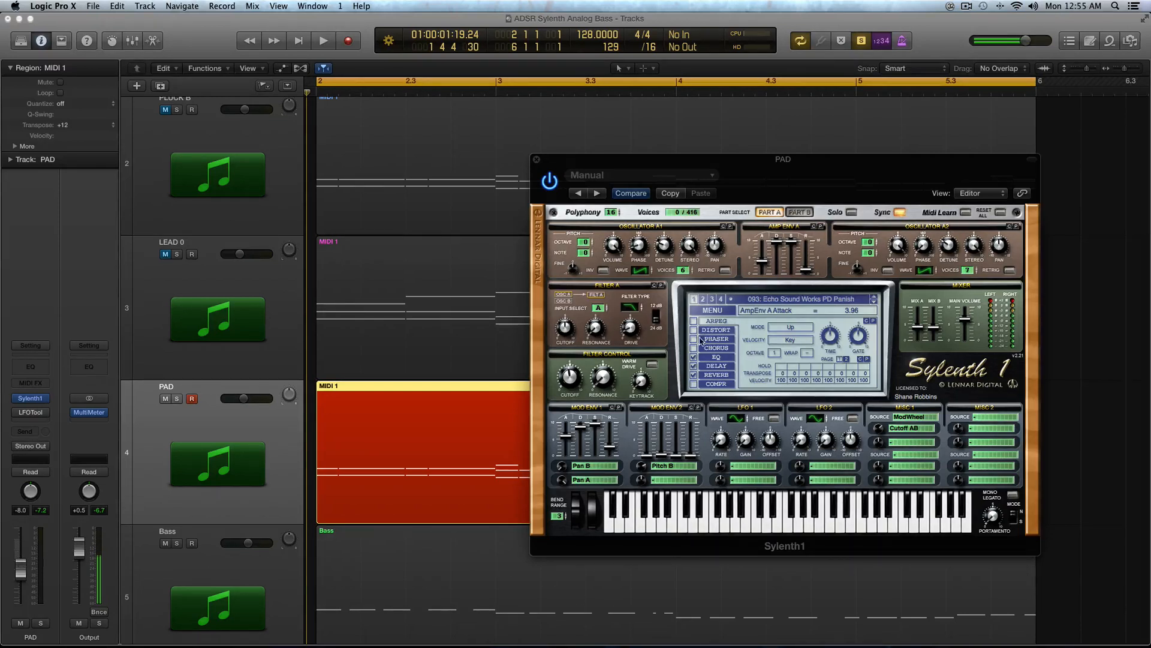
# Step: Close the PAD track's Sylenth1 window and mute the PAD track
pyautogui.click(536, 159)
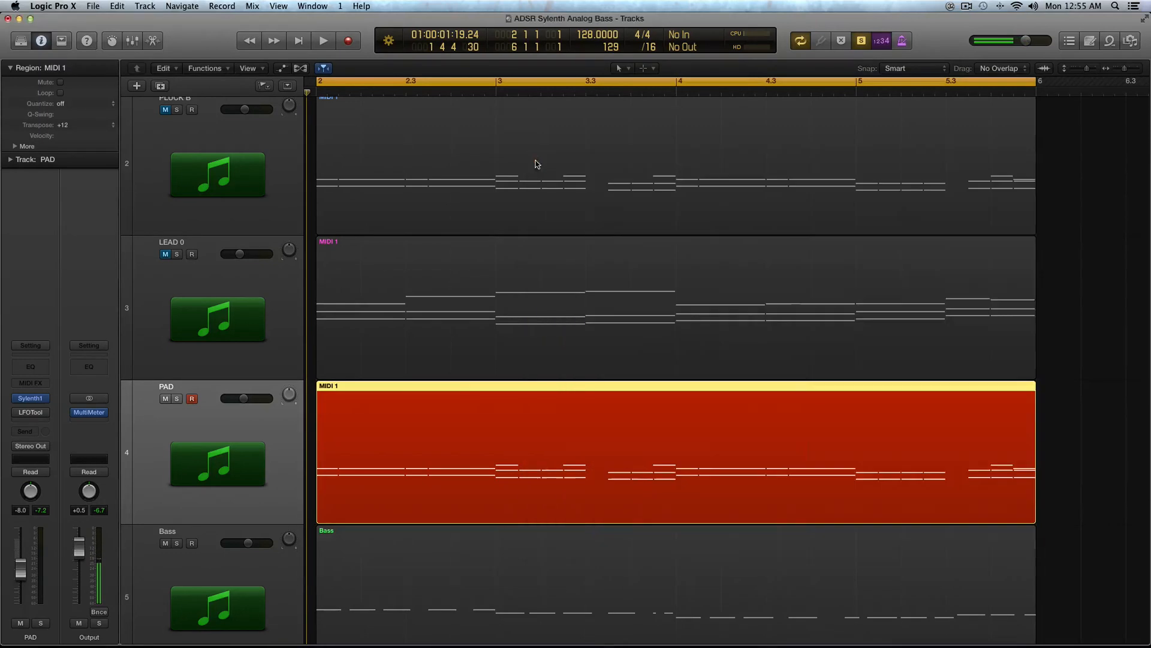
pyautogui.click(165, 398)
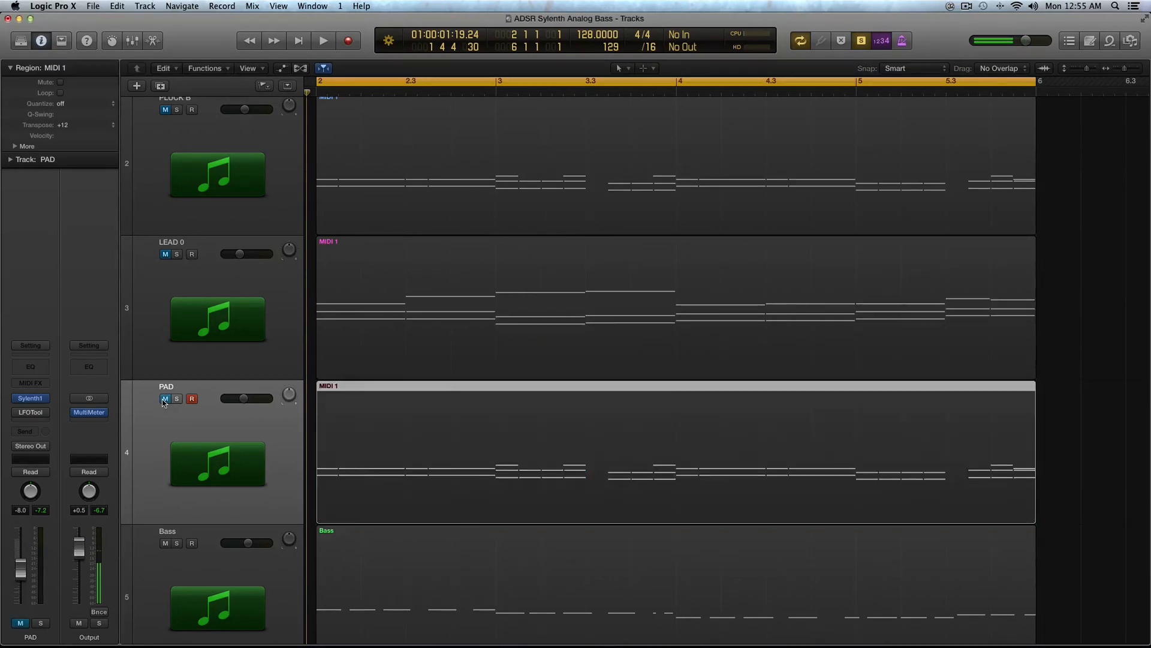
# Step: Select the Bass track, play the project, and open the Bass track's Sylenth1 window
pyautogui.scroll(-3, 225, 428)
pyautogui.click(206, 478)
pyautogui.scroll(-5, 382, 442)
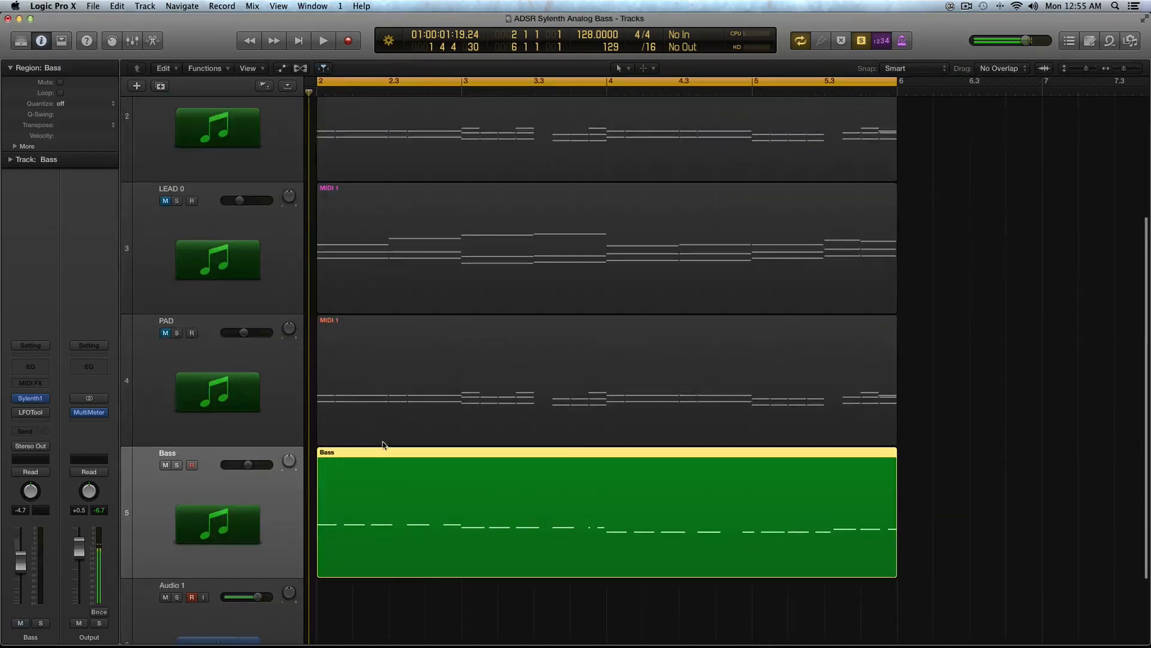
pyautogui.scroll(-3, 385, 444)
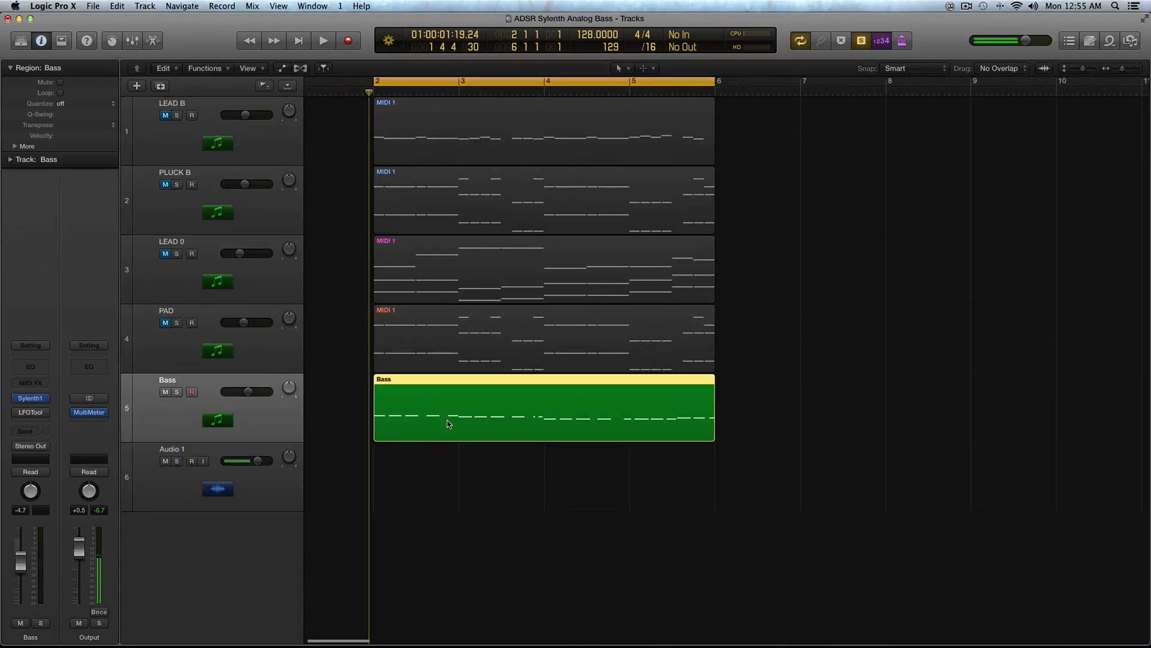
pyautogui.press('space')
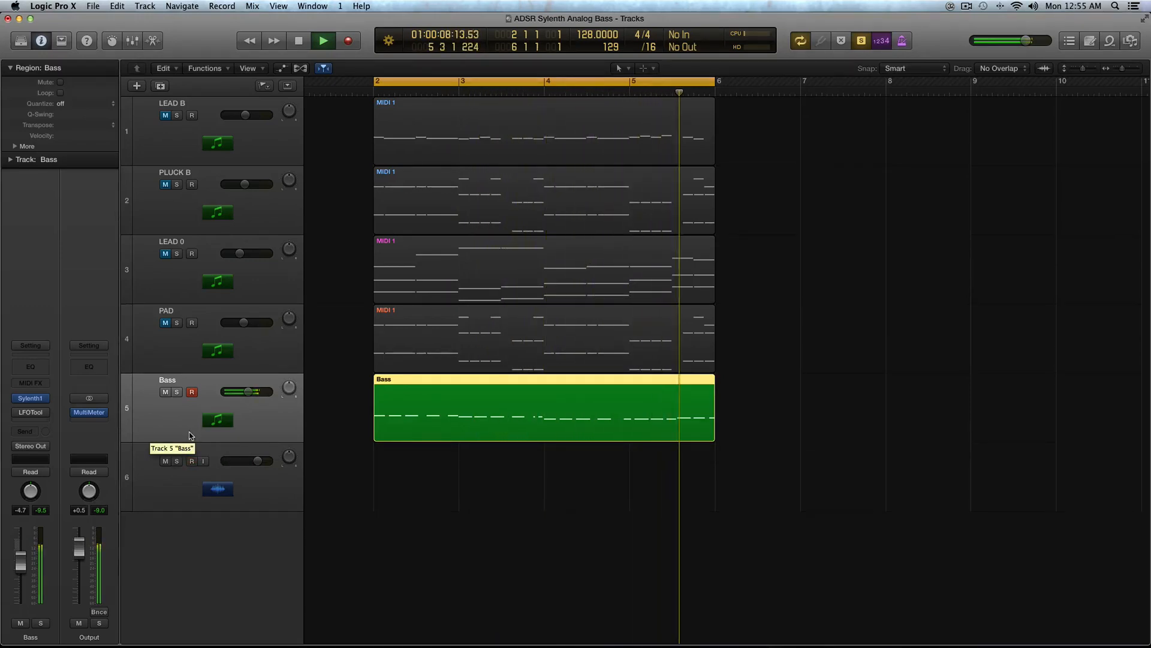
pyautogui.scroll(3, 379, 445)
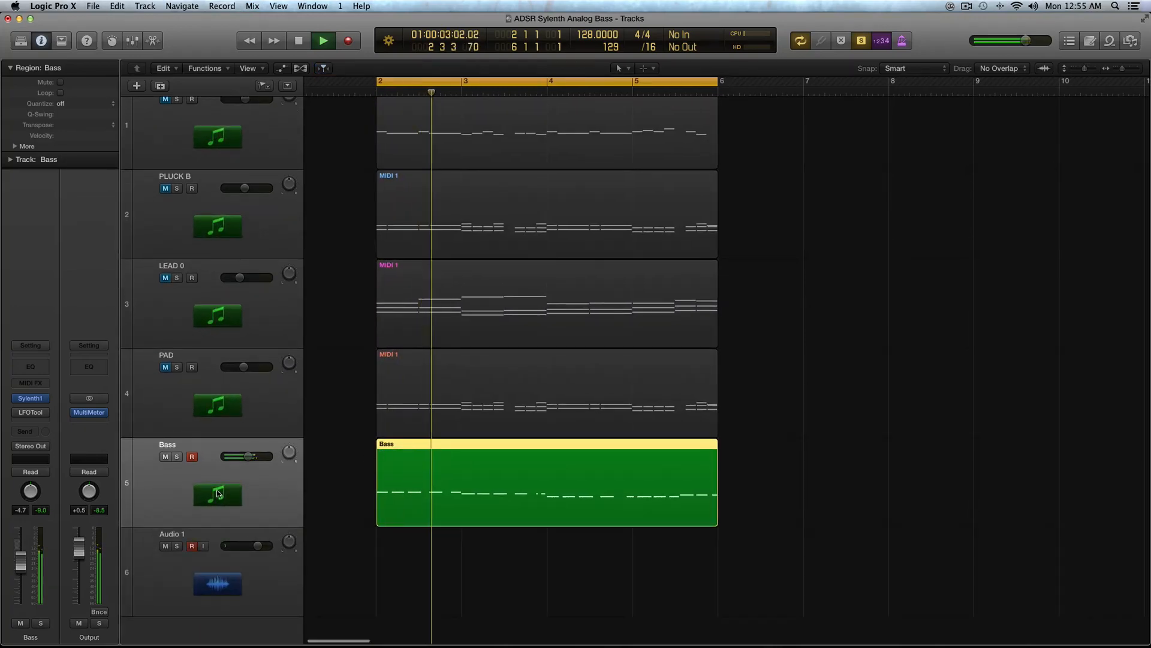
pyautogui.click(30, 400)
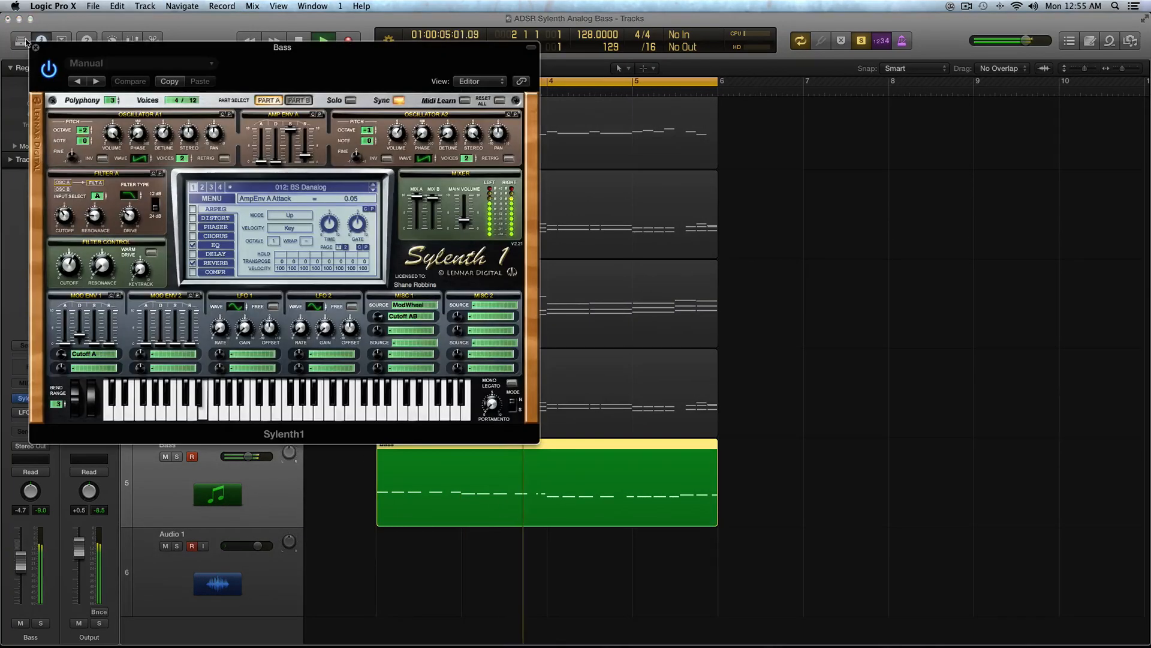
pyautogui.moveTo(78, 44); pyautogui.dragTo(362, 32)
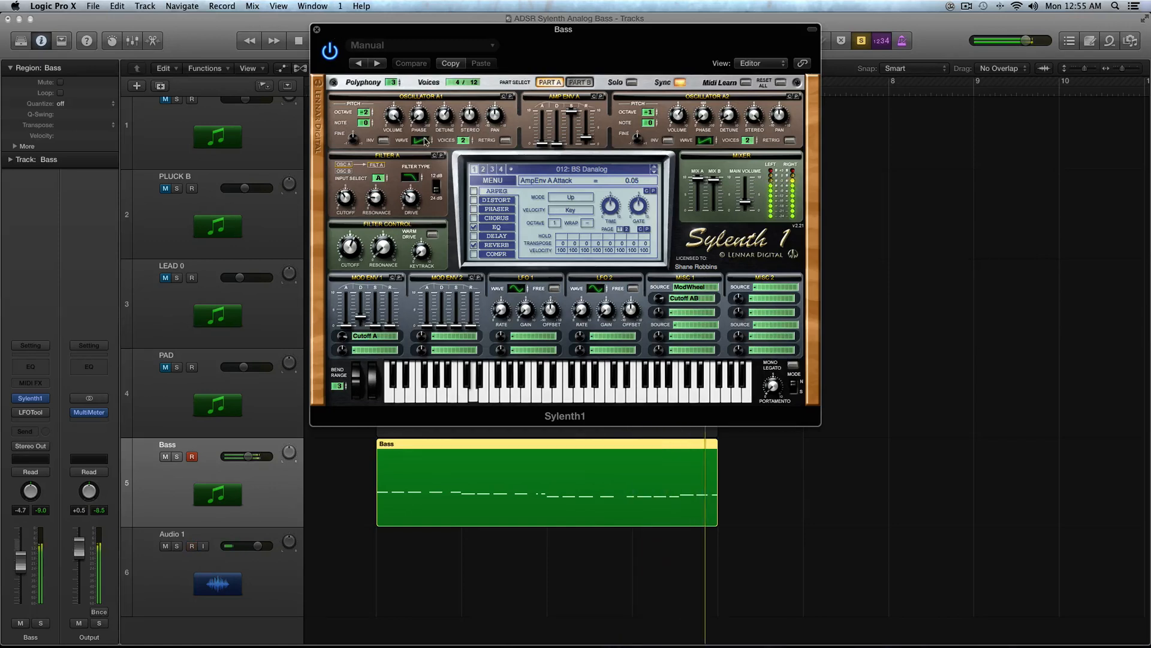
# Step: Clear Mod Env 1's Cutoff A destination on the Bass synth and play the region
pyautogui.press('space')
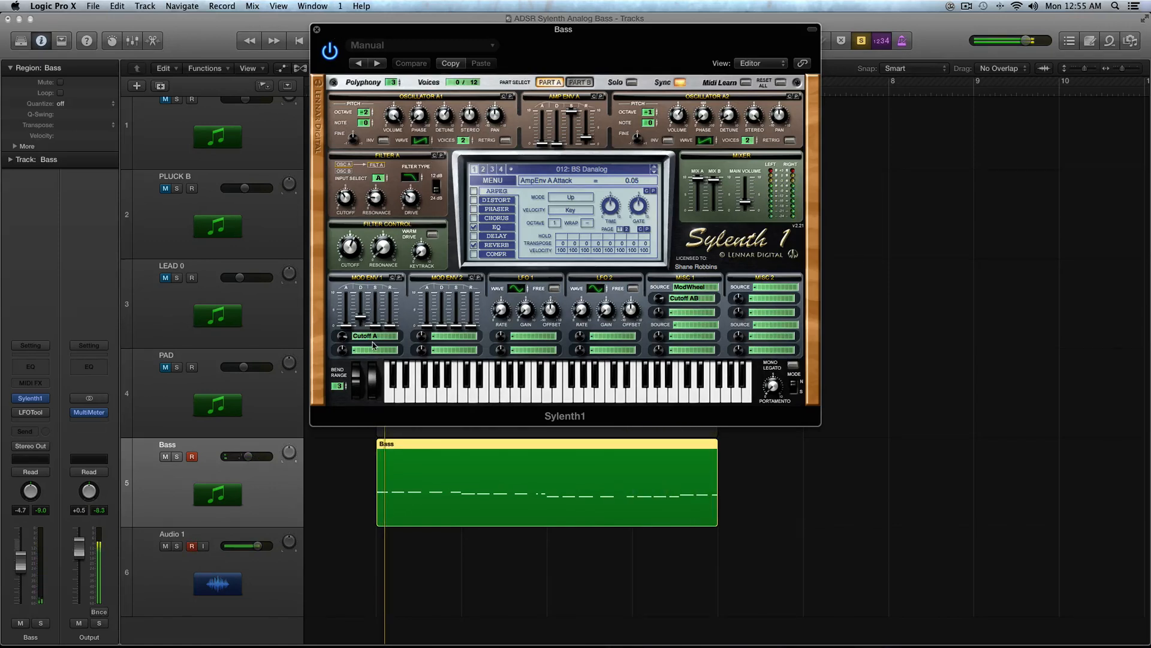
pyautogui.click(368, 340)
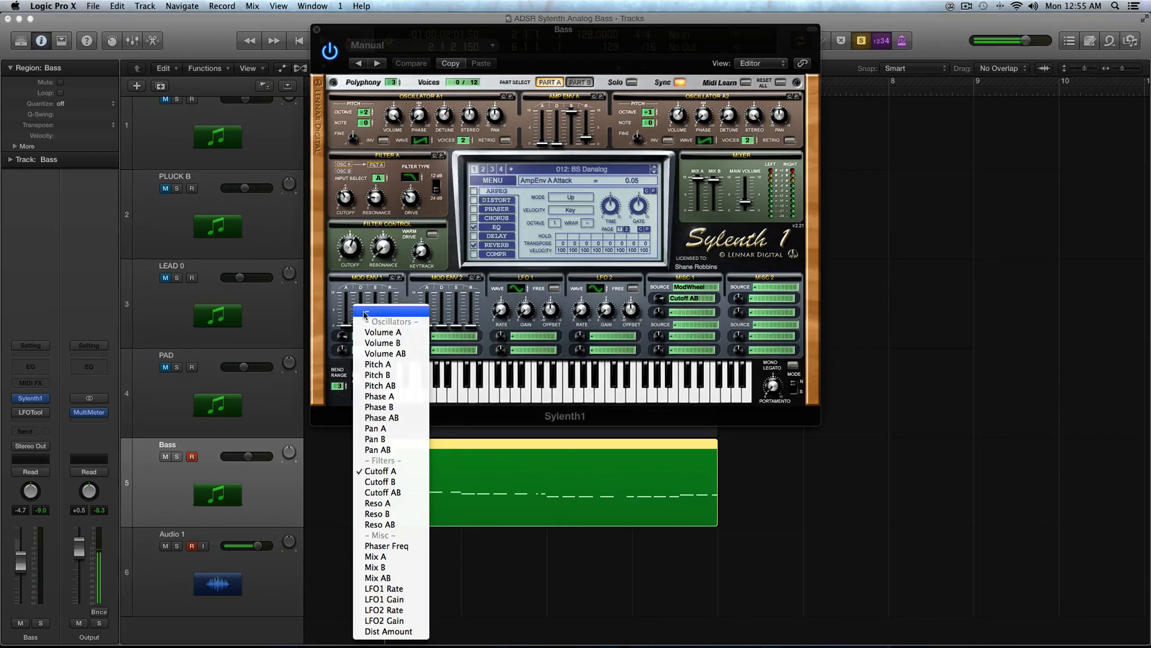
pyautogui.click(365, 314)
pyautogui.press('space')
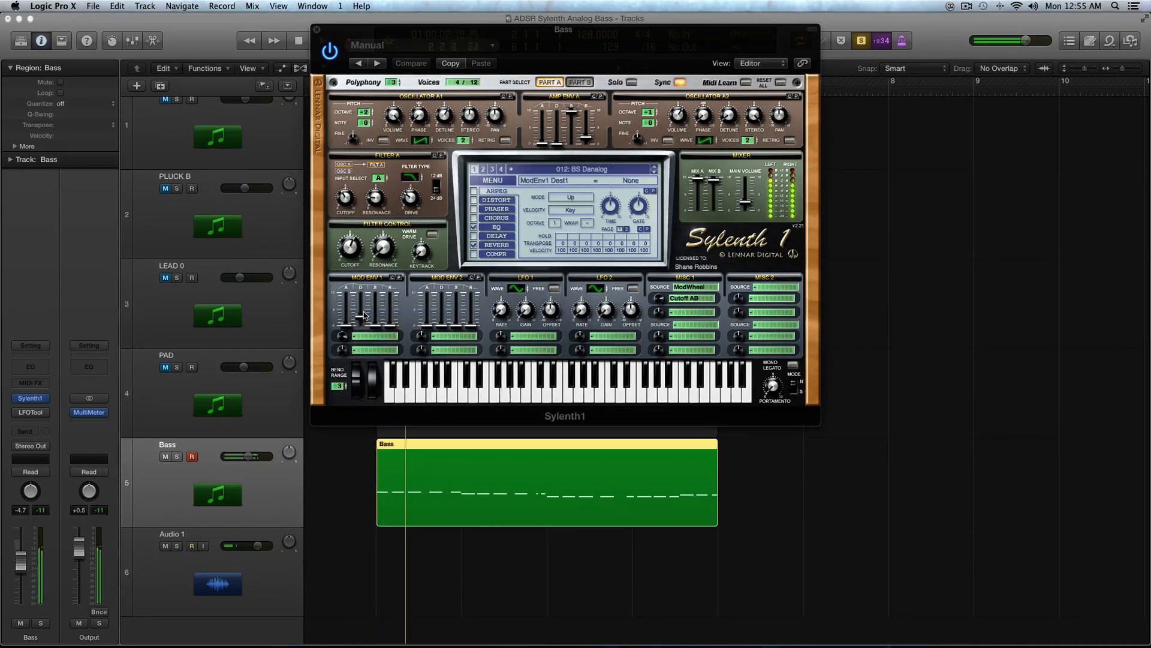
# Step: Raise Filter A's cutoff to about 578.90 Hz and replay the region
pyautogui.moveTo(347, 200); pyautogui.dragTo(351, 203)
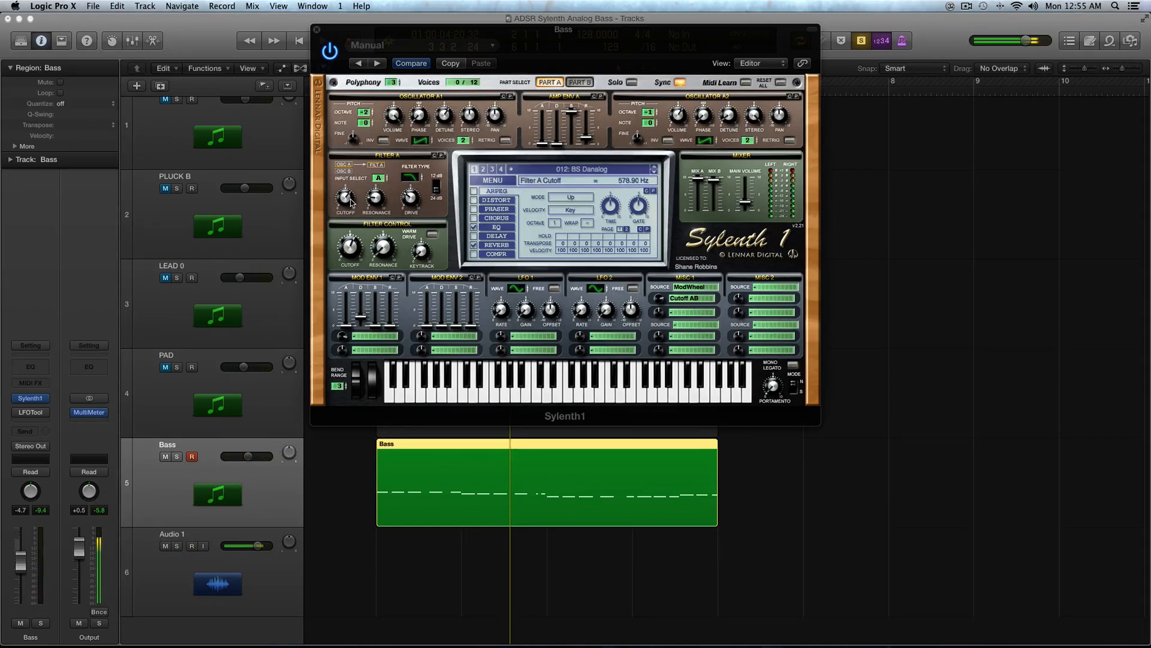
pyautogui.press('space')
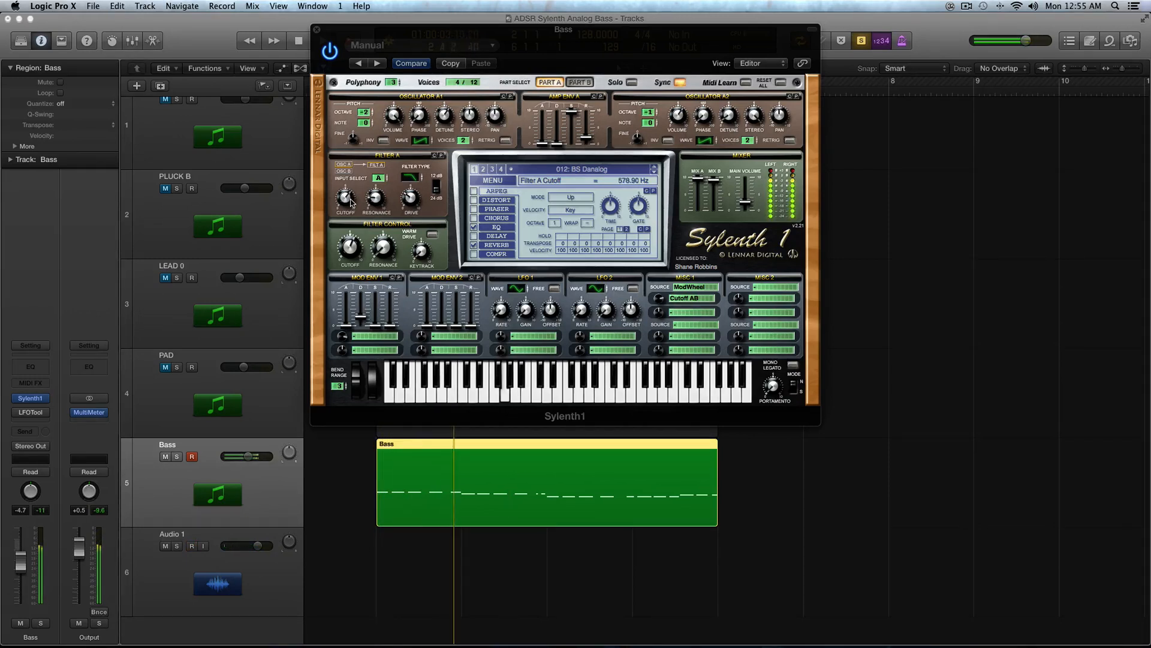
pyautogui.press('space')
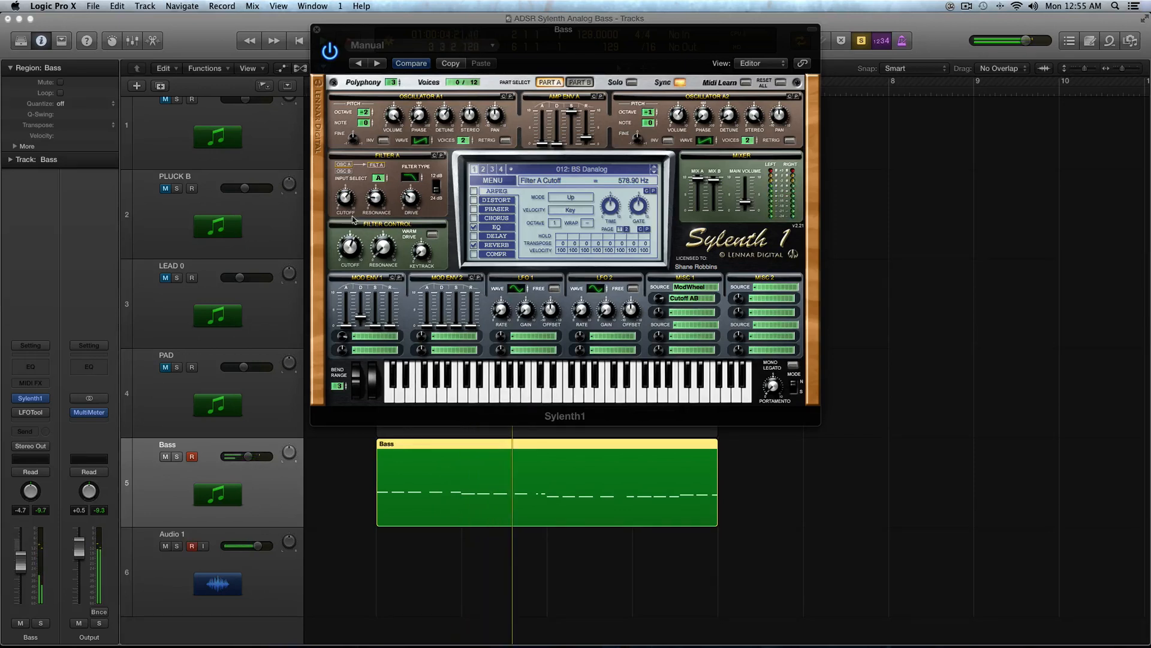
# Step: Set Mod Env 1's first destination back to Cutoff A
pyautogui.click(377, 336)
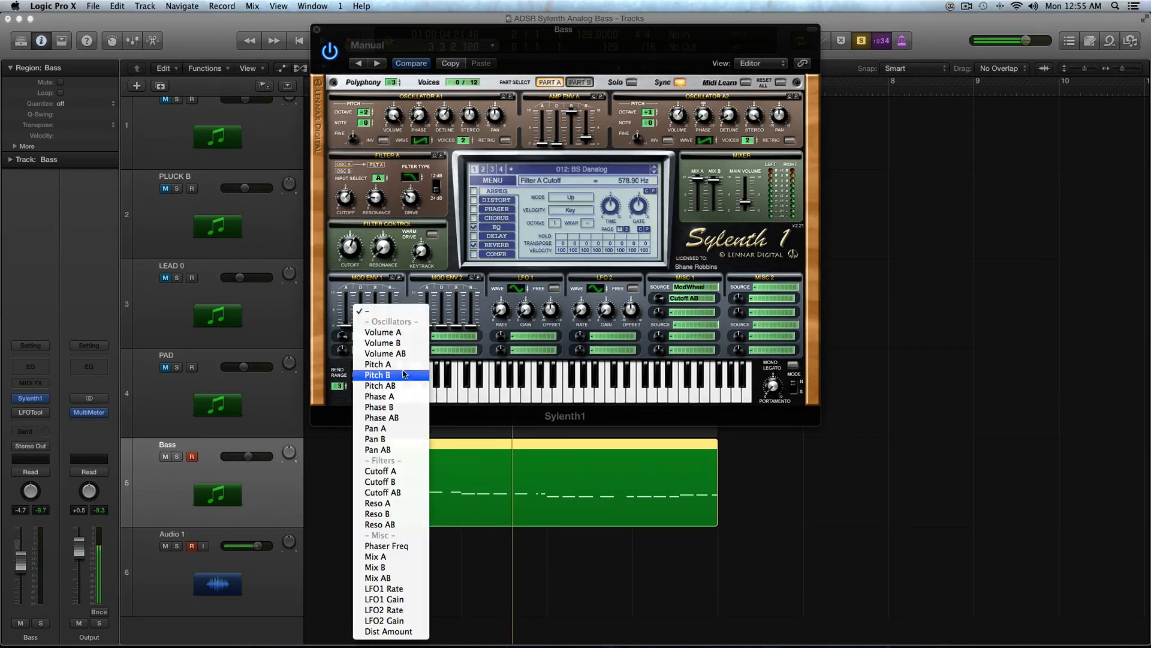
pyautogui.click(405, 472)
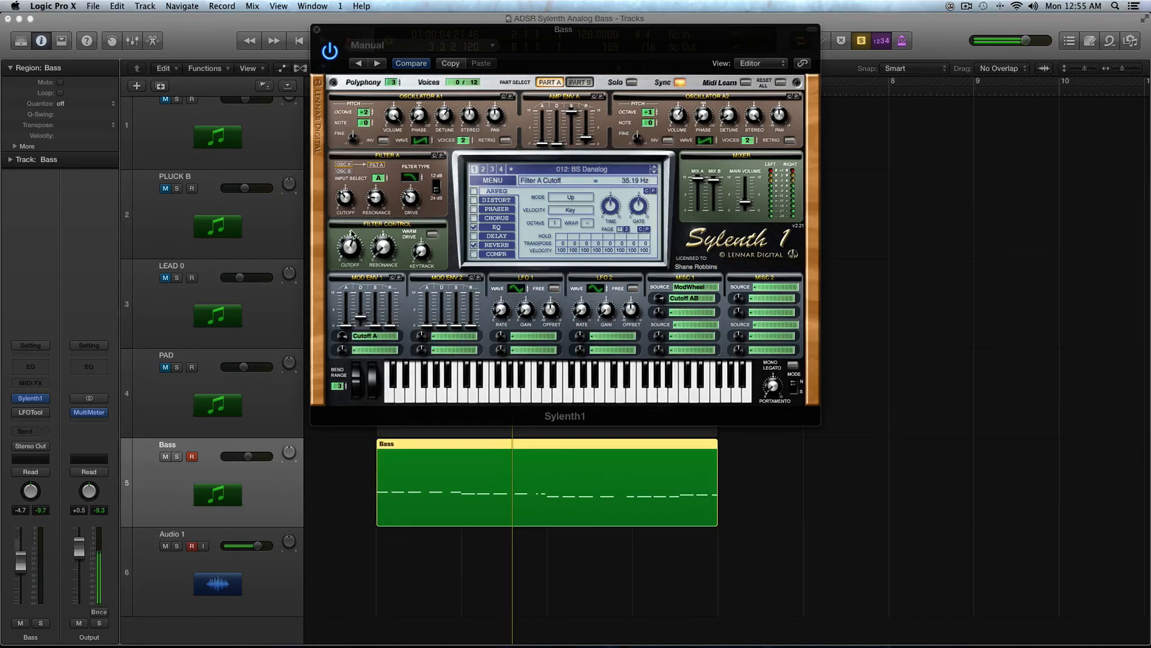
pyautogui.click(360, 317)
# Step: Play the region and raise Mod Env 1's sustain to about 9.54
pyautogui.press('space')
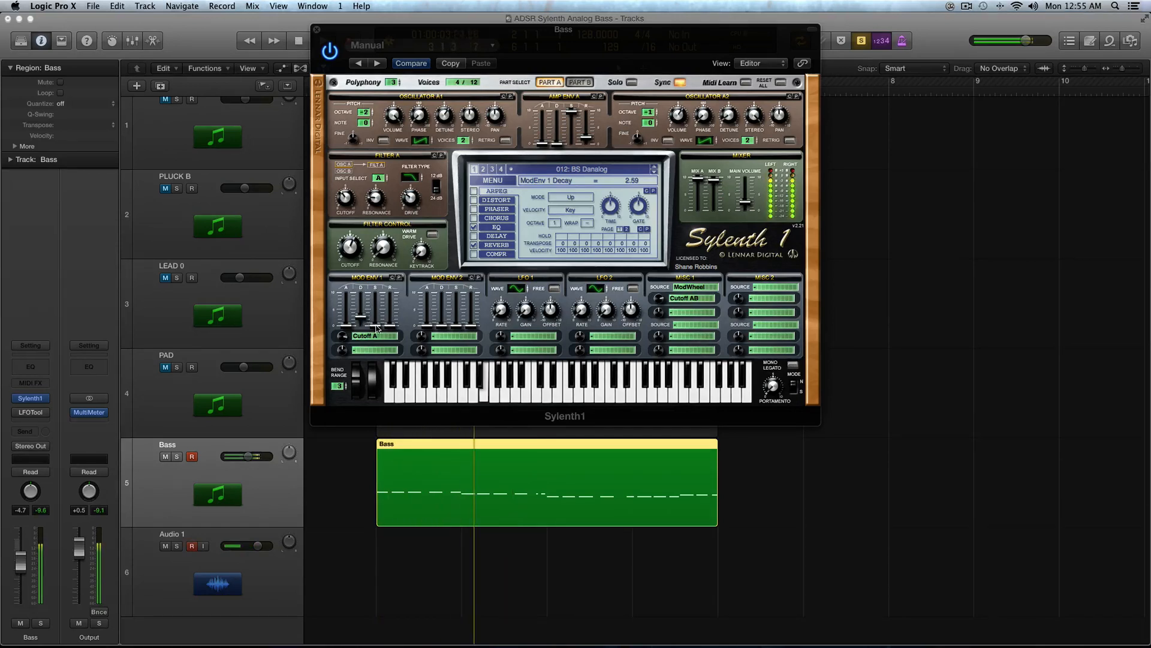
pyautogui.moveTo(376, 325); pyautogui.dragTo(376, 293)
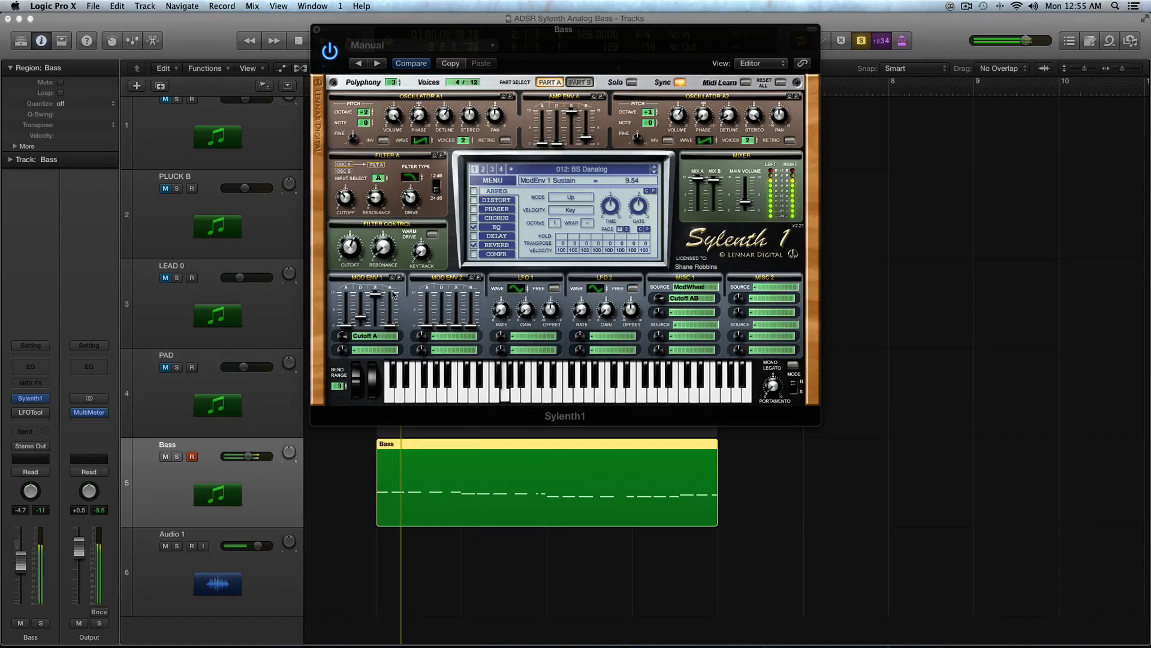
pyautogui.press('space')
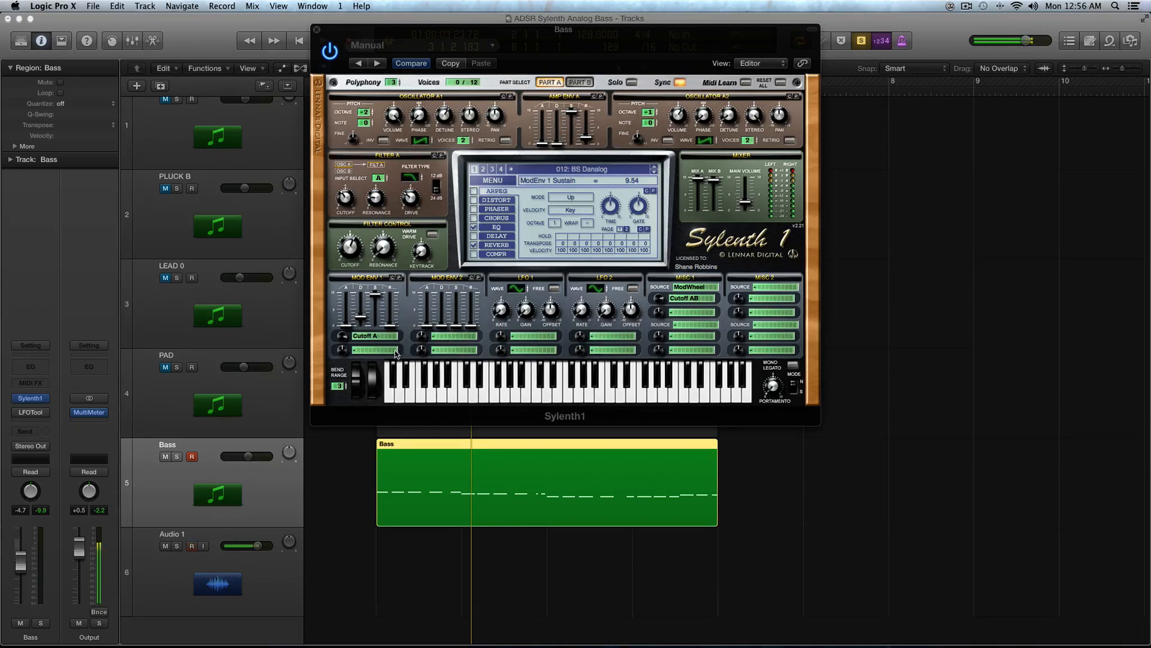
# Step: Lower Mod Env 1's sustain, then switch the synth to Part B and back to Part A
pyautogui.moveTo(377, 301); pyautogui.dragTo(377, 327)
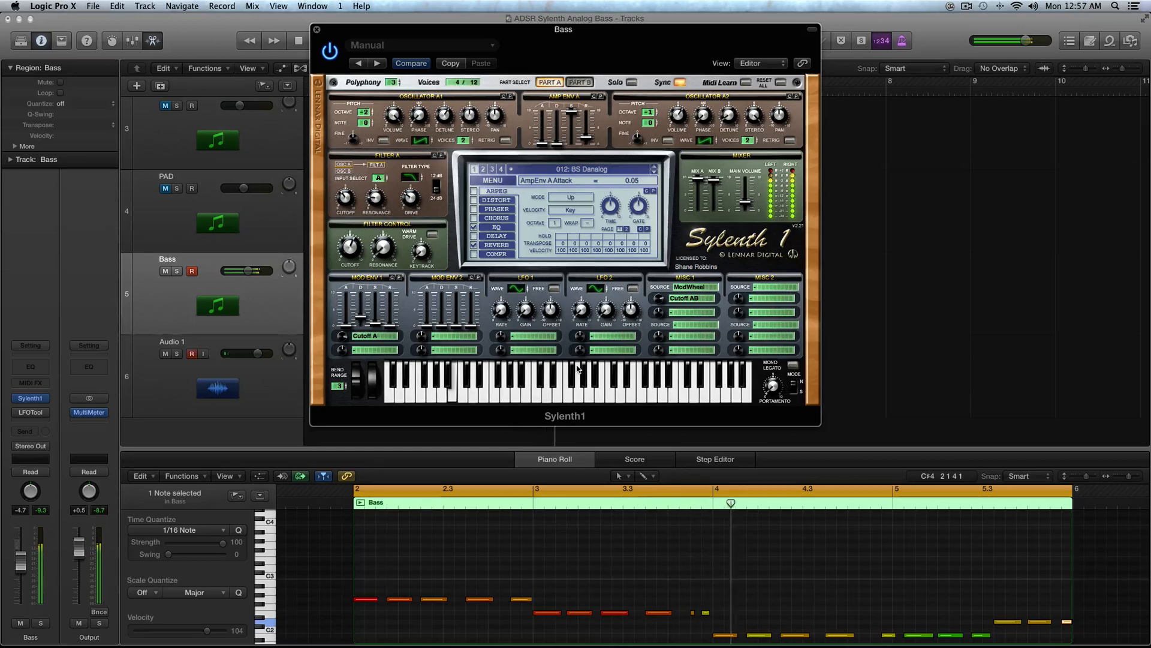
pyautogui.press('space')
pyautogui.click(375, 335)
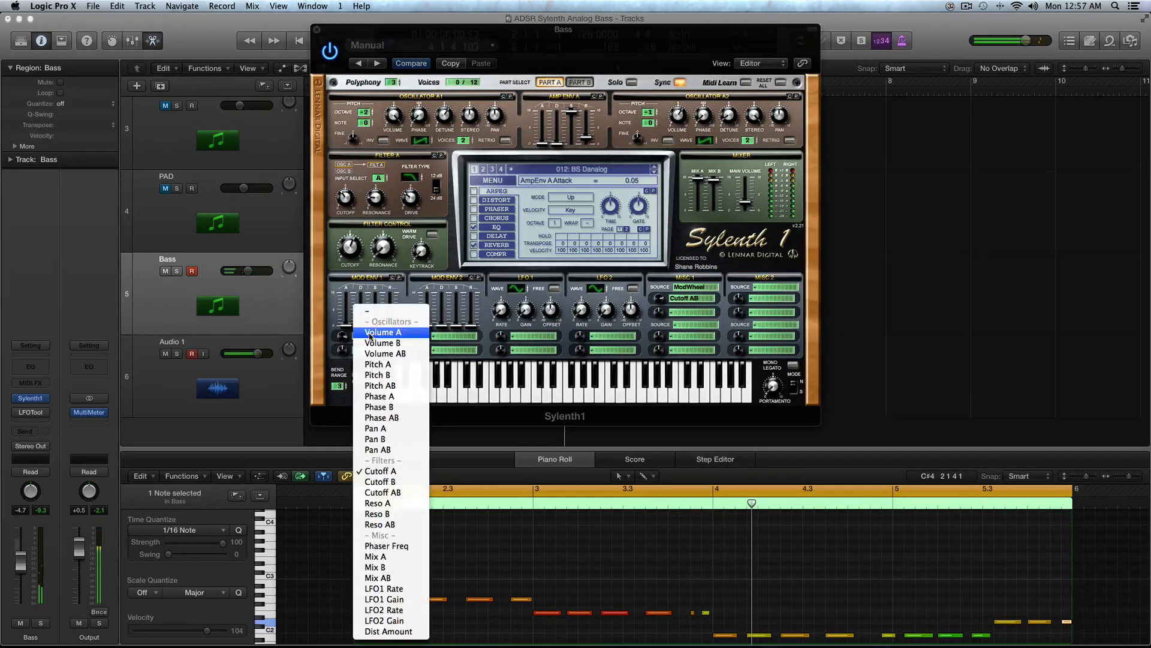
pyautogui.click(573, 91)
pyautogui.click(581, 83)
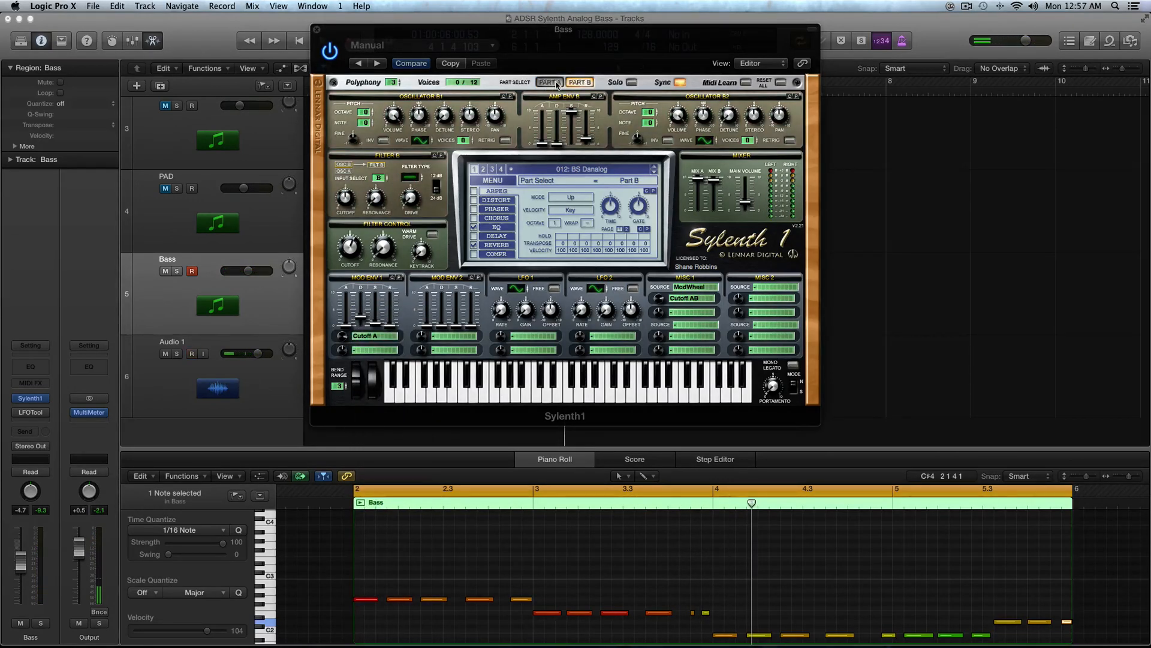
pyautogui.click(555, 83)
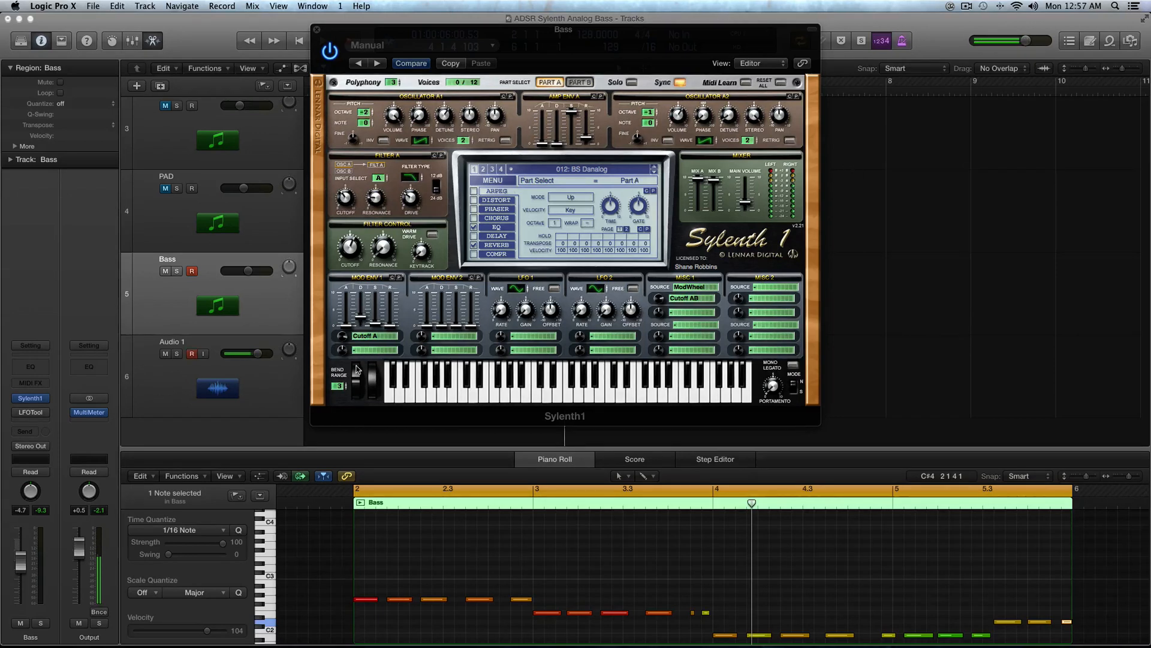
# Step: Set Mod Env 1's sustain to 0.00 and adjust its decay slider to about 2.59
pyautogui.click(375, 319)
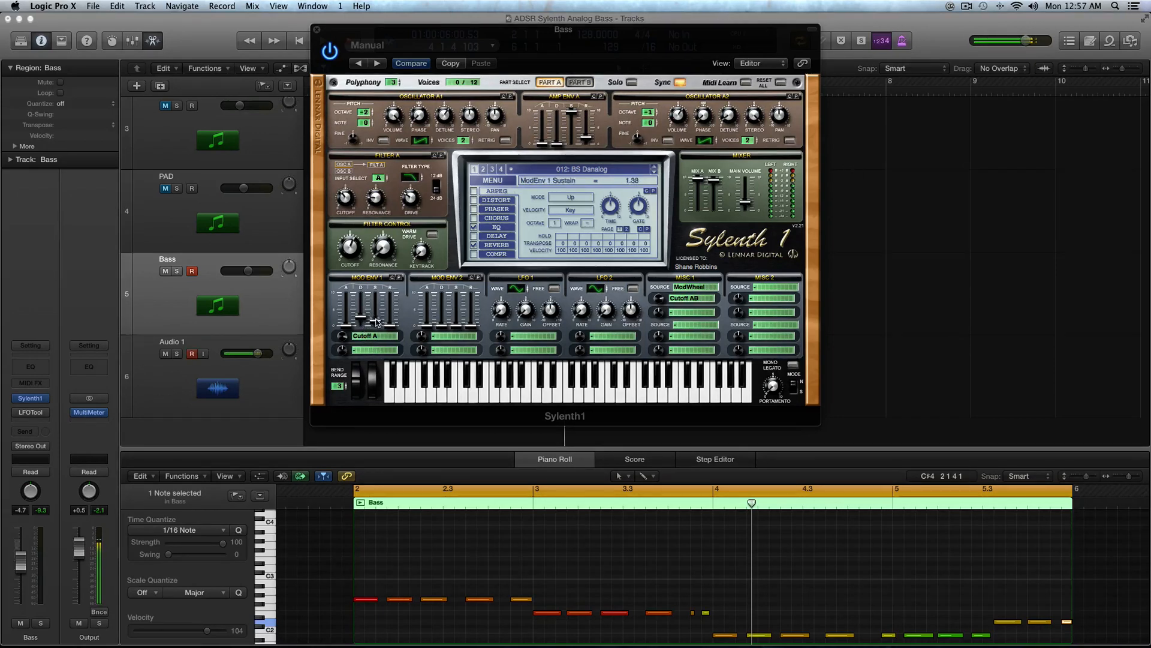
pyautogui.moveTo(376, 318); pyautogui.dragTo(380, 376)
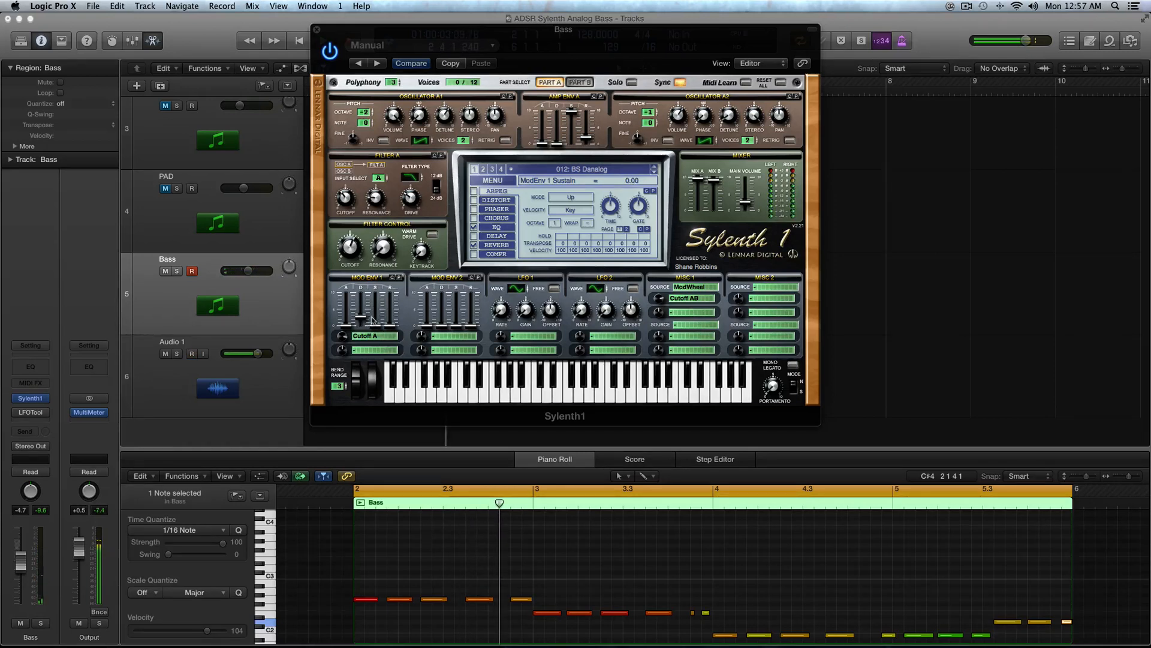
pyautogui.moveTo(360, 319); pyautogui.dragTo(362, 317)
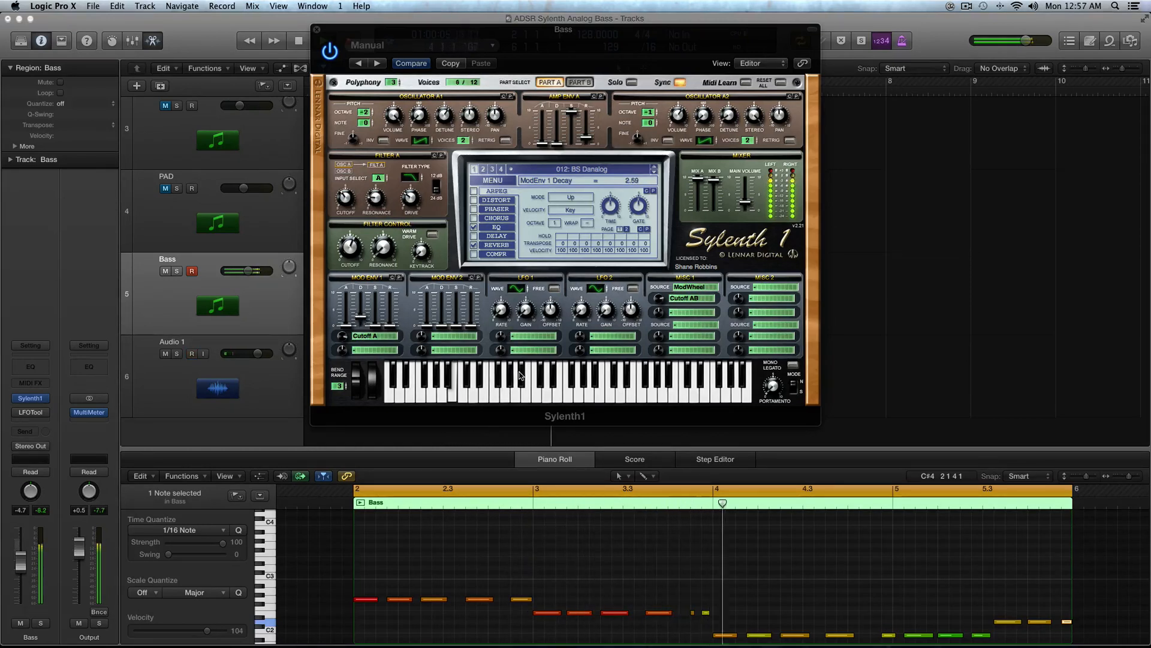
# Step: Play the region and select the Bass notes in the piano roll
pyautogui.press('space')
pyautogui.click(398, 570)
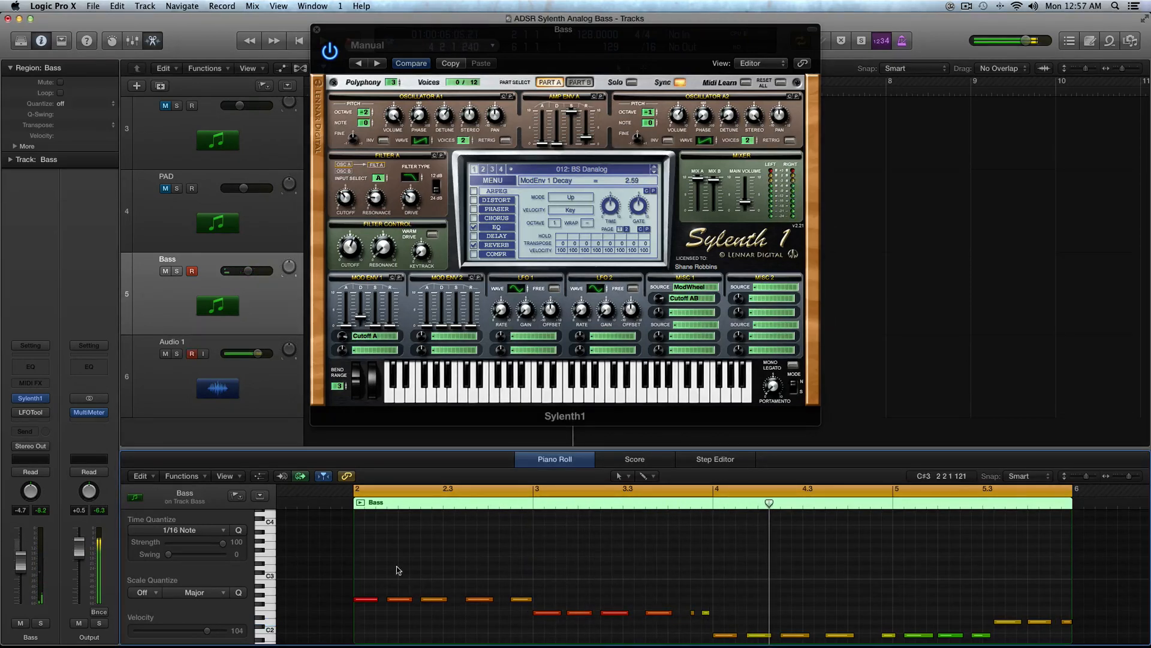
pyautogui.moveTo(398, 570); pyautogui.dragTo(789, 621)
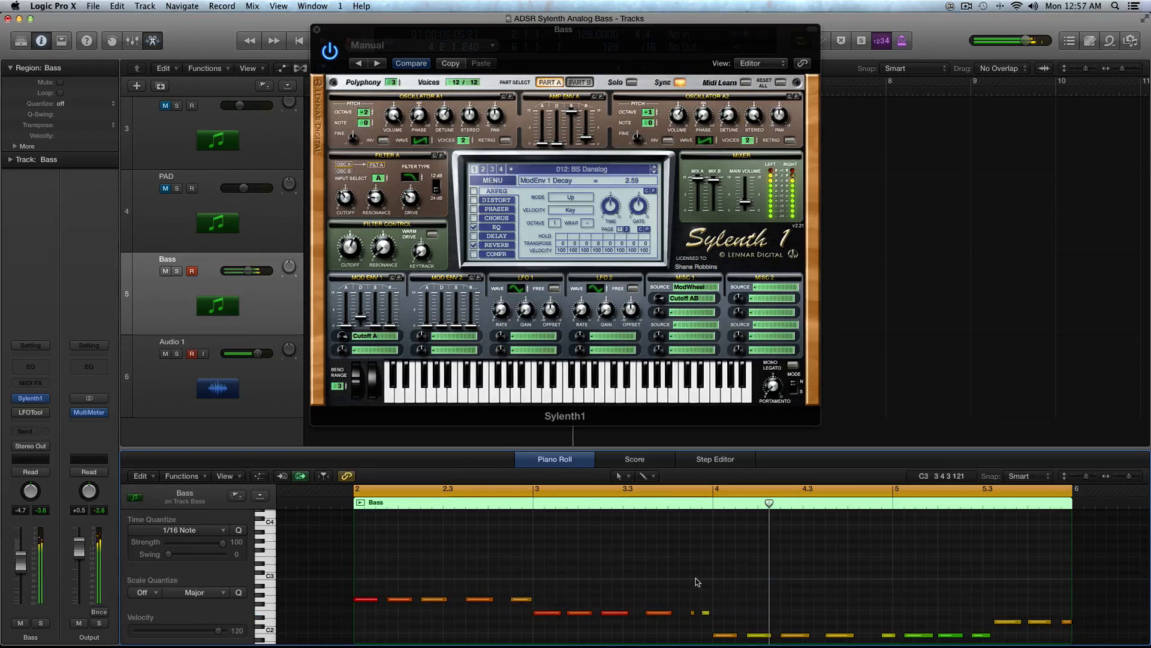
pyautogui.press('space')
pyautogui.press('space')
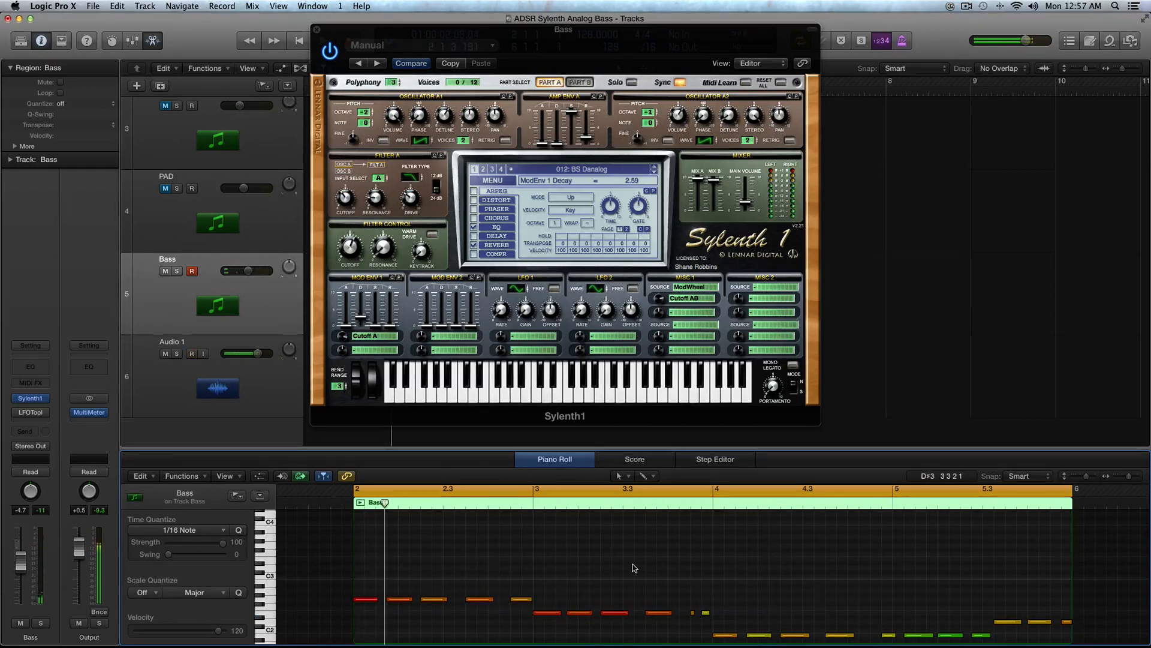
# Step: Return the playhead to the start and close the Bass synth window
pyautogui.press('super+Left')
pyautogui.press('super+Left')
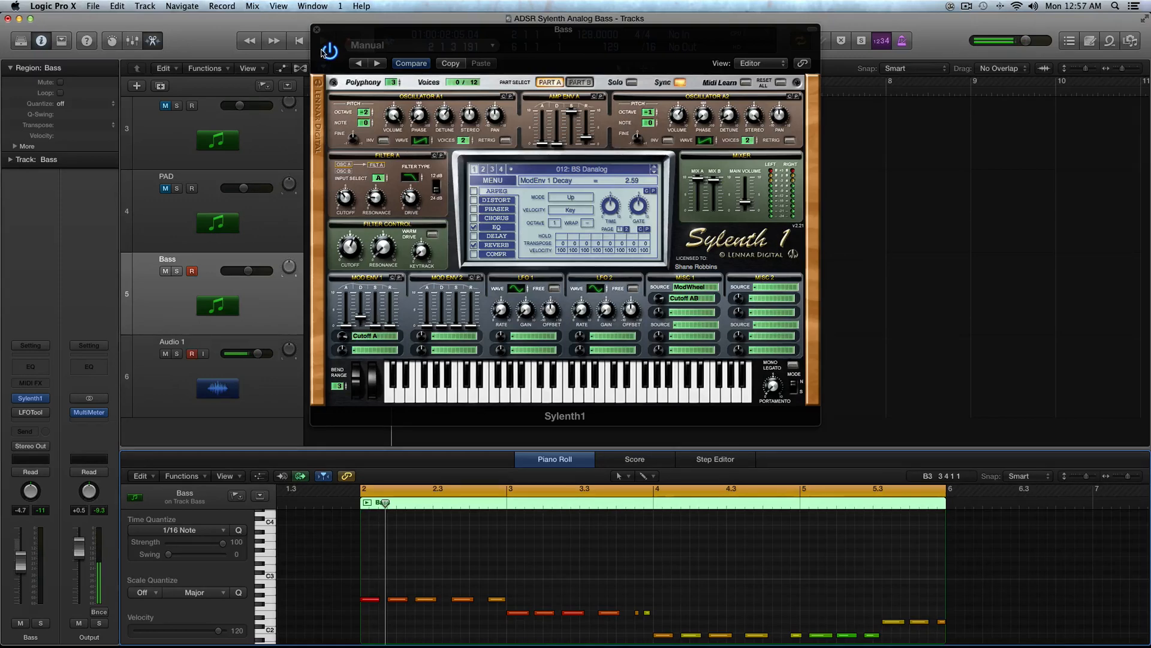
pyautogui.click(317, 30)
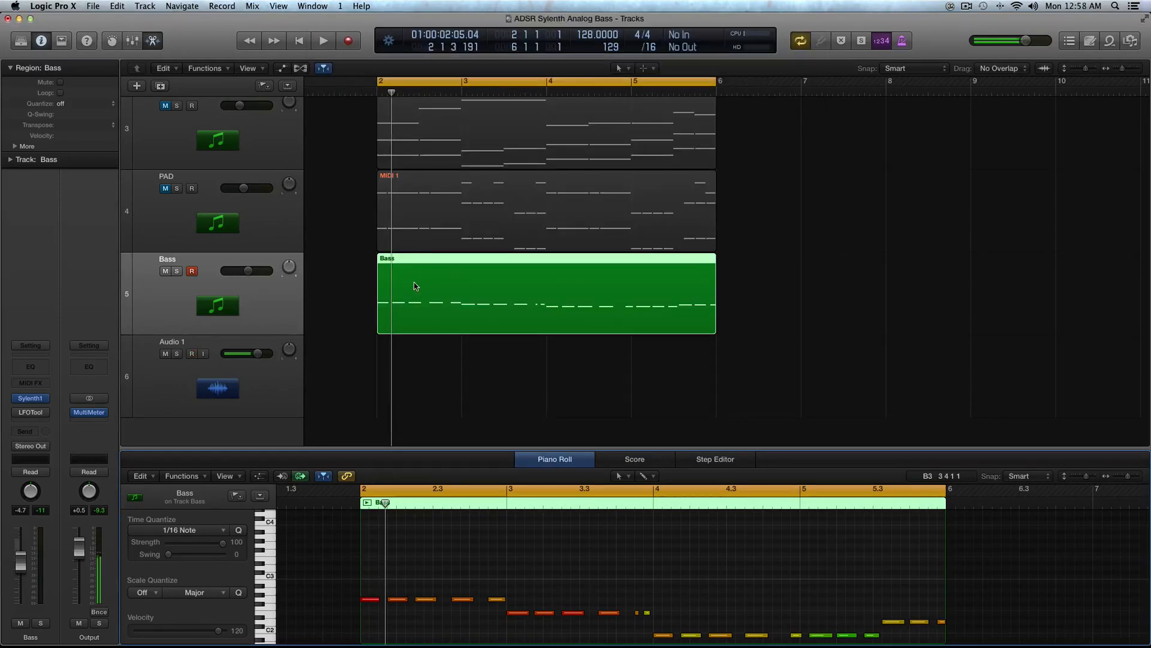
# Step: Mute the Bass track and reopen its Sylenth1 window
pyautogui.press('super+Up')
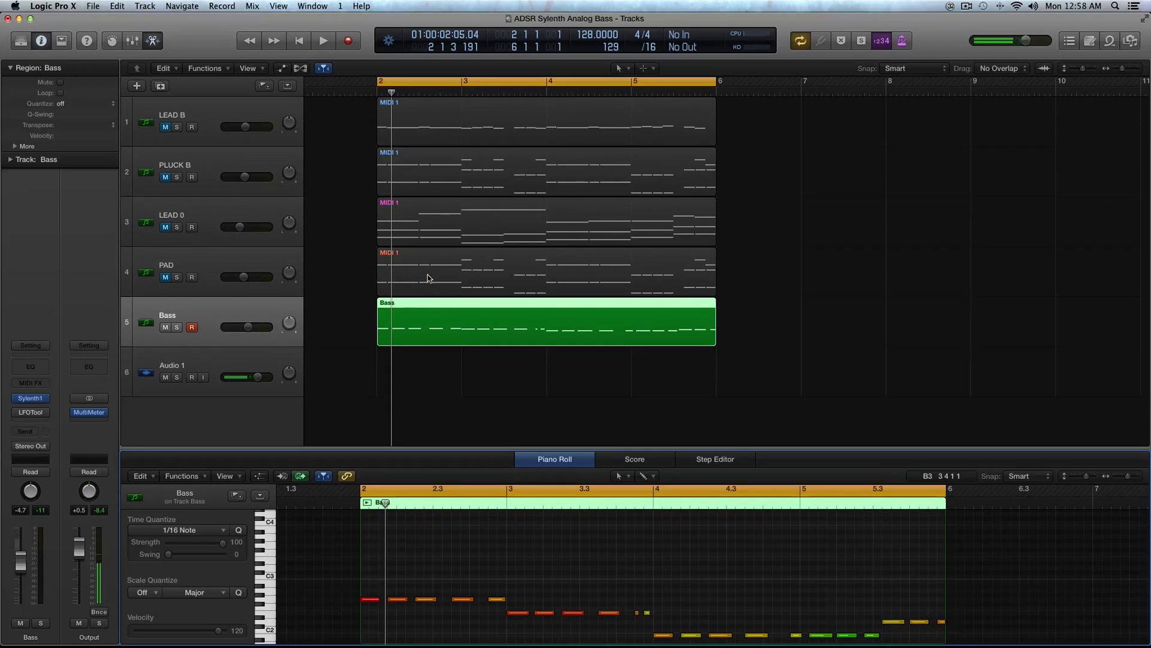
pyautogui.click(166, 327)
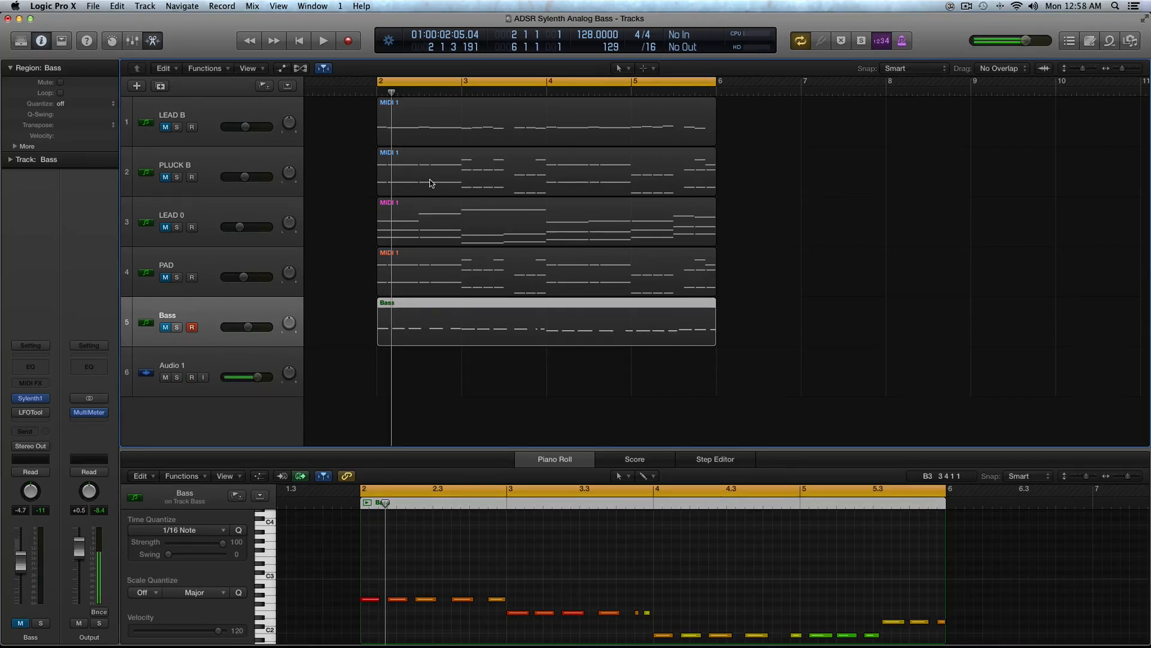
pyautogui.click(33, 398)
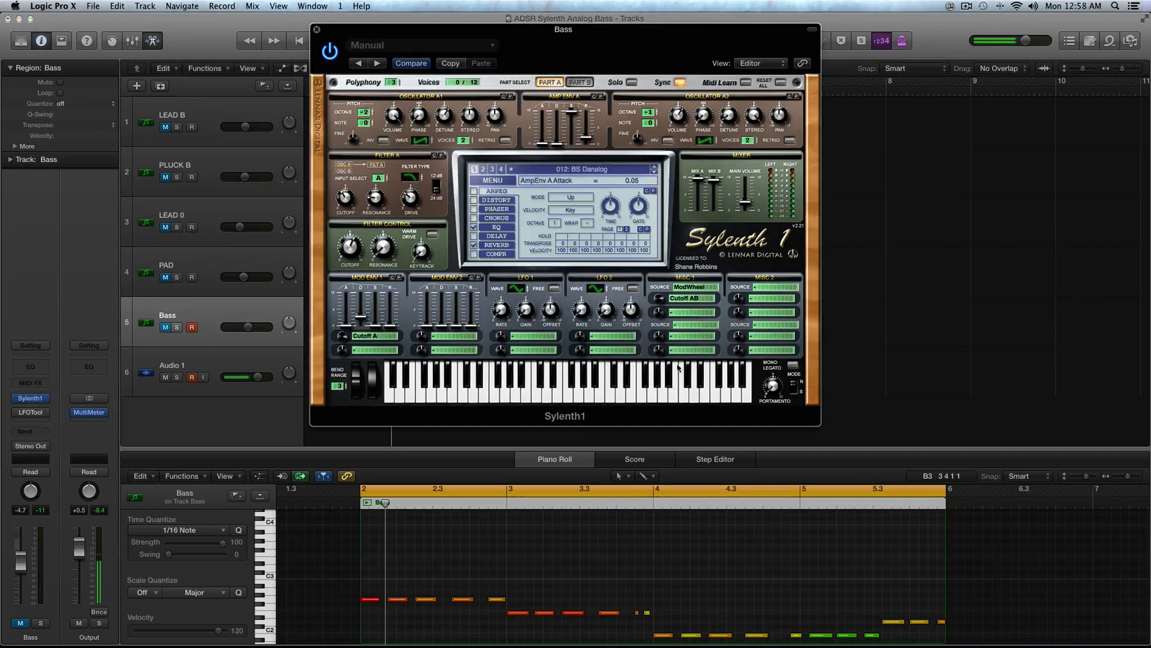